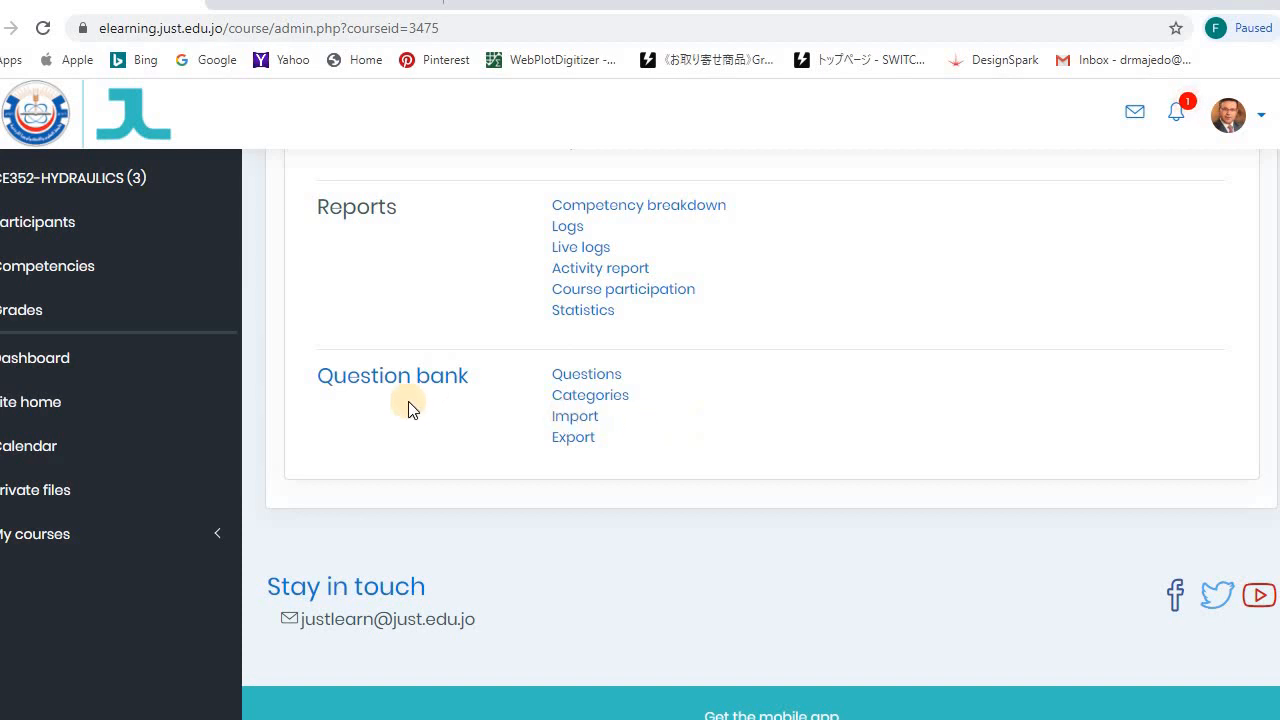
Open the course's question bank and display its list of question categories
click(403, 383)
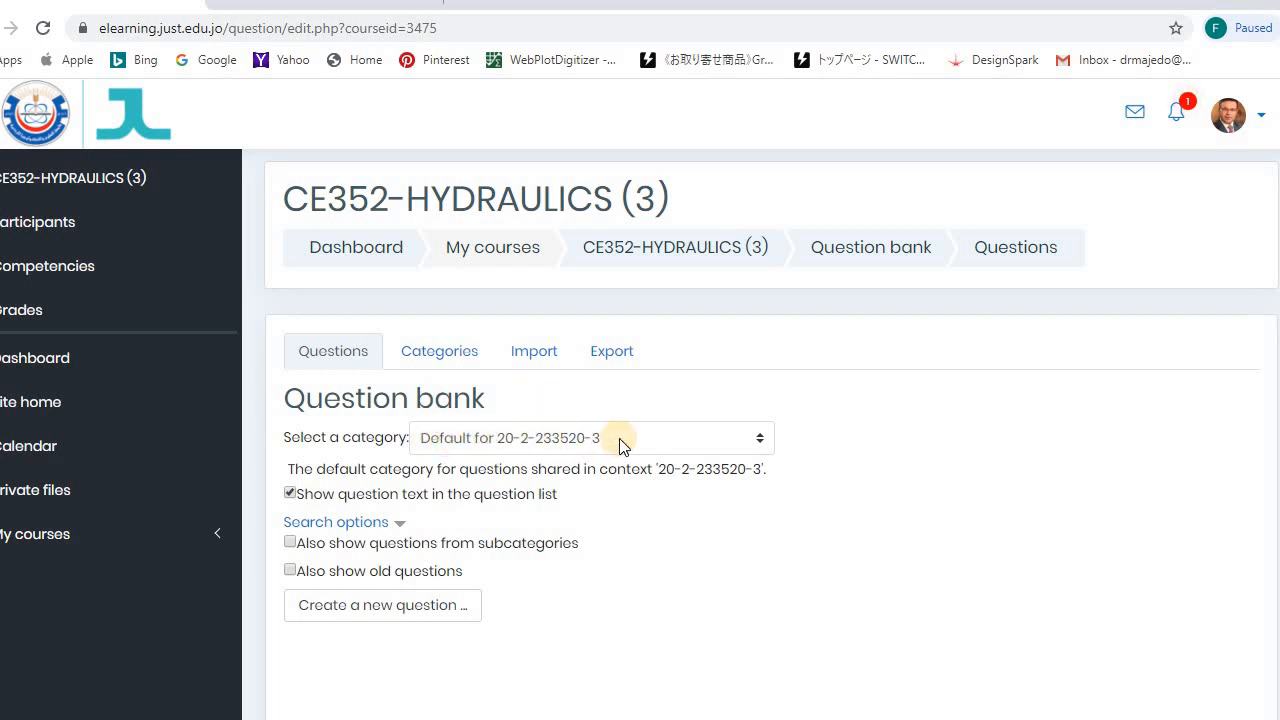
click(440, 352)
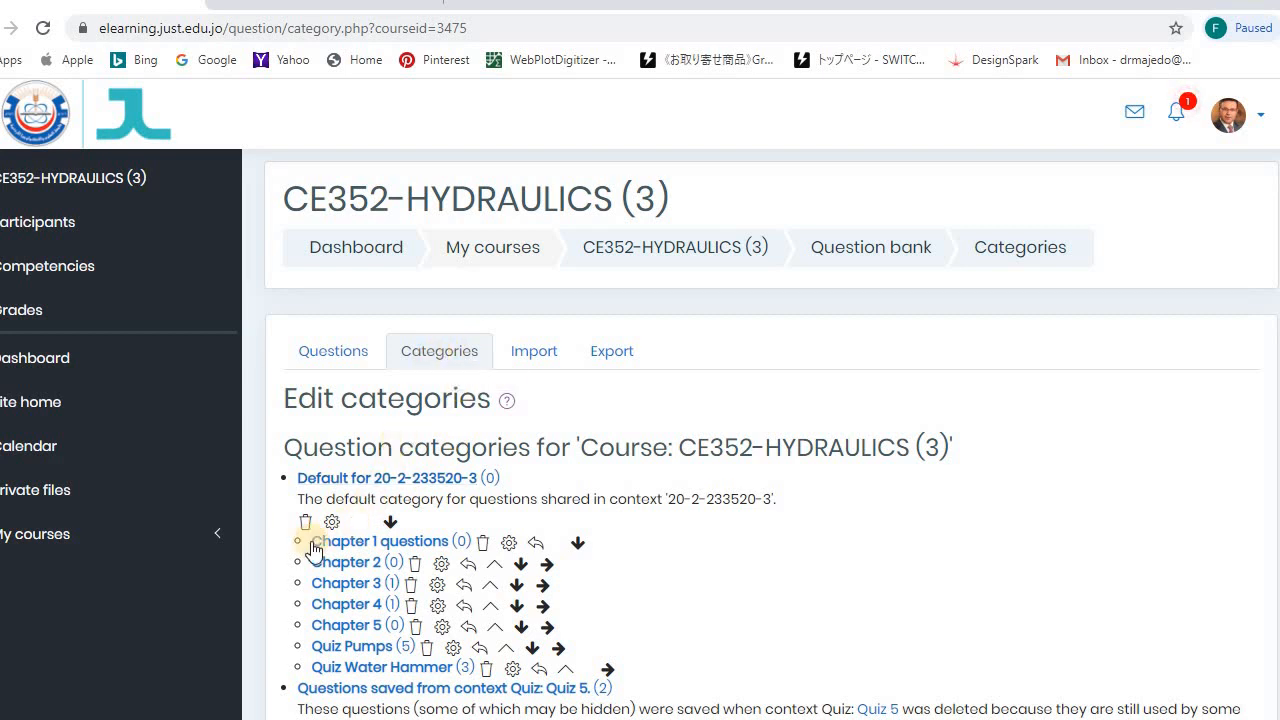
scroll(391, 471, down, 1)
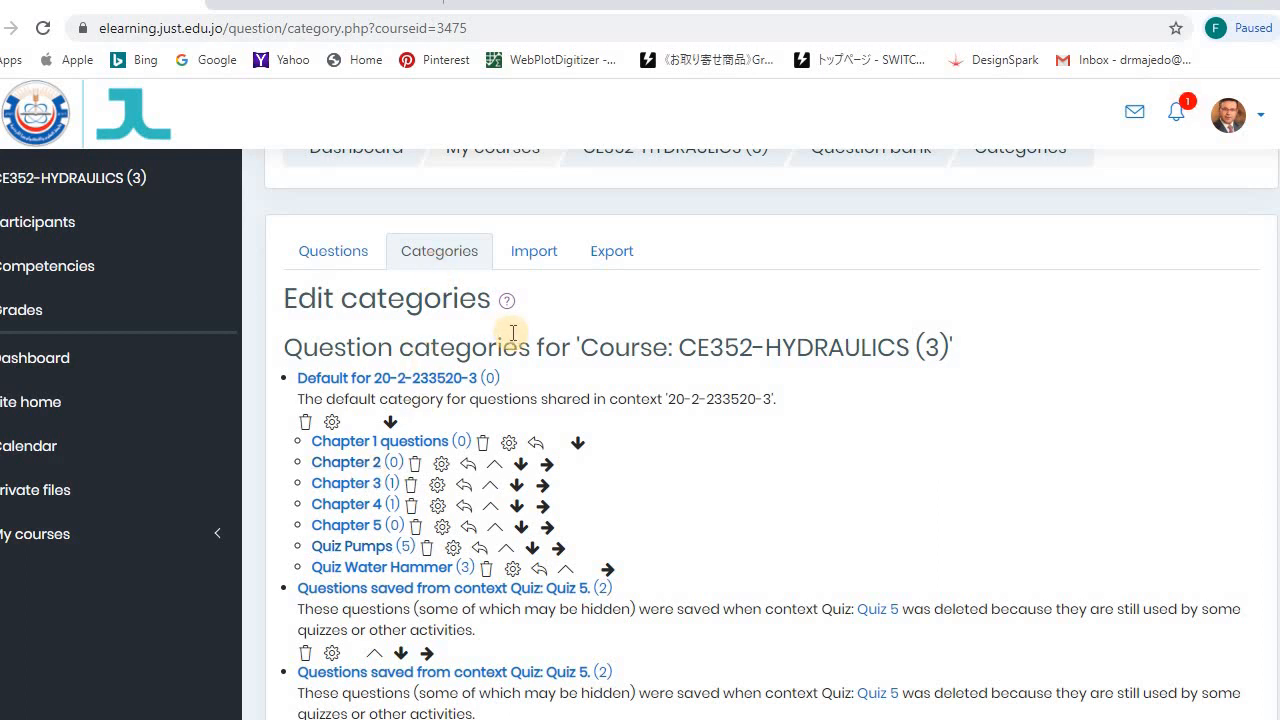
scroll(557, 555, down, 4)
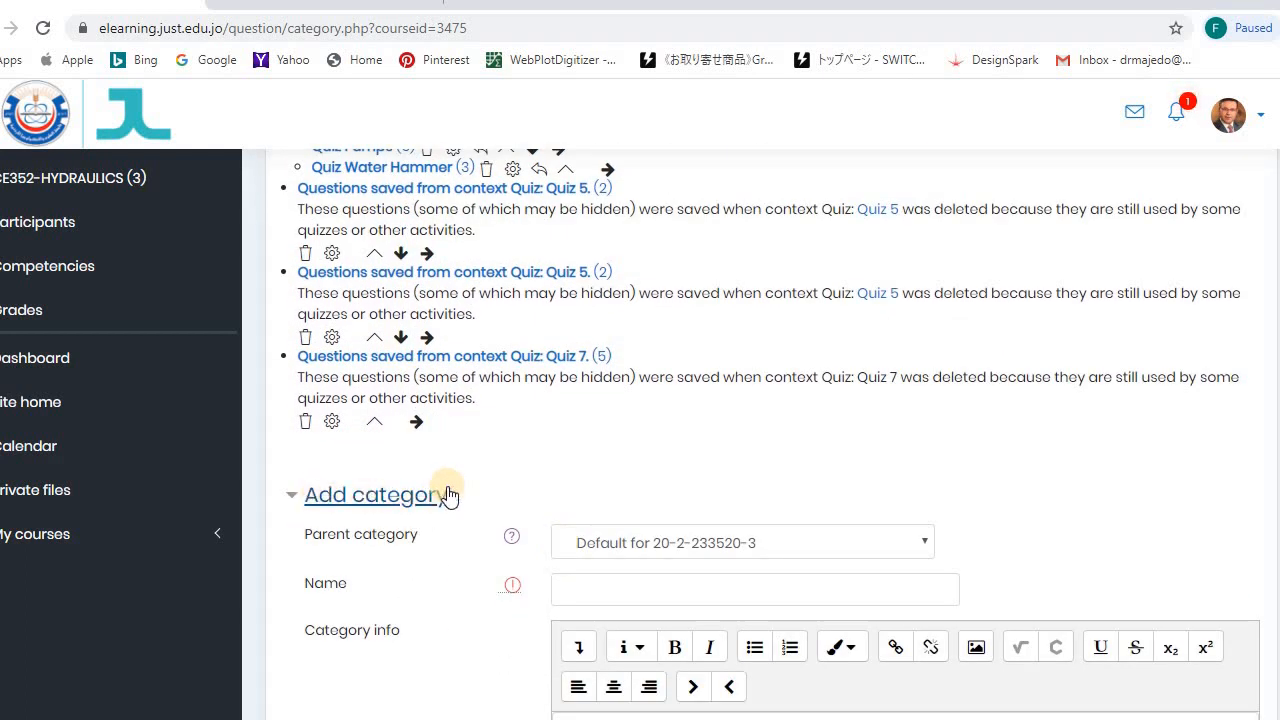
scroll(447, 494, down, 1)
scroll(571, 471, up, 3)
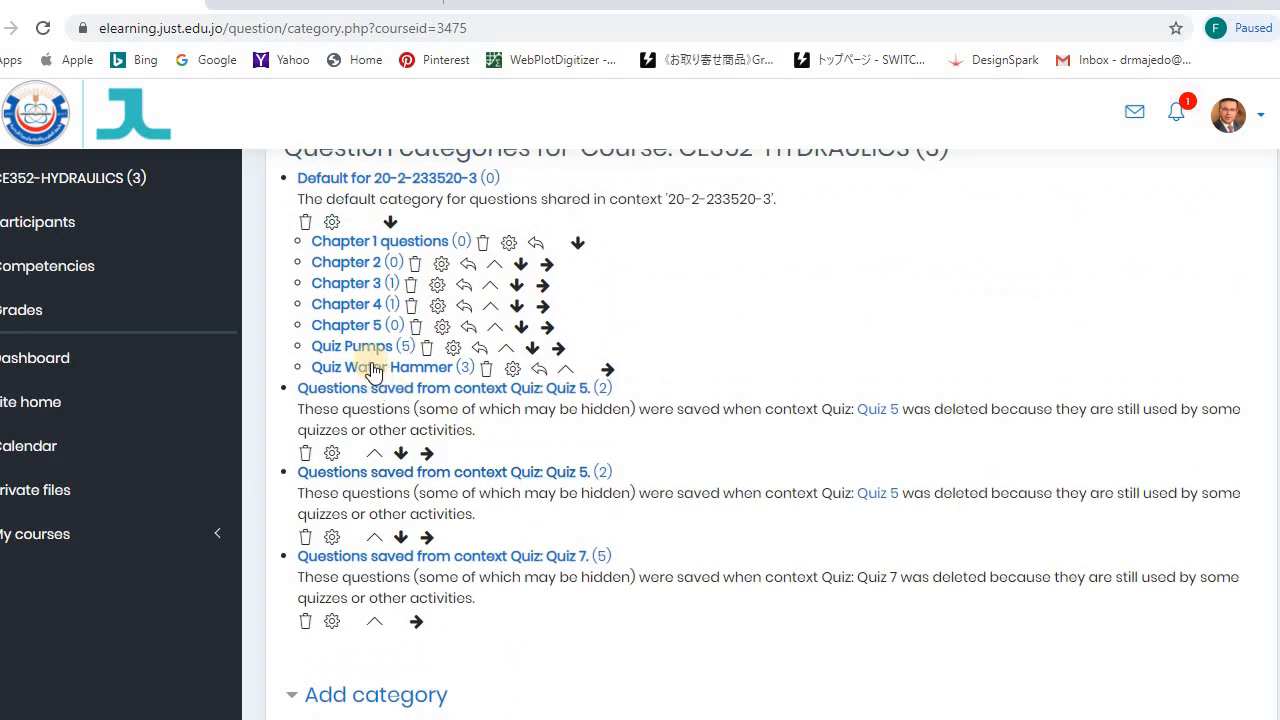
scroll(480, 472, down, 4)
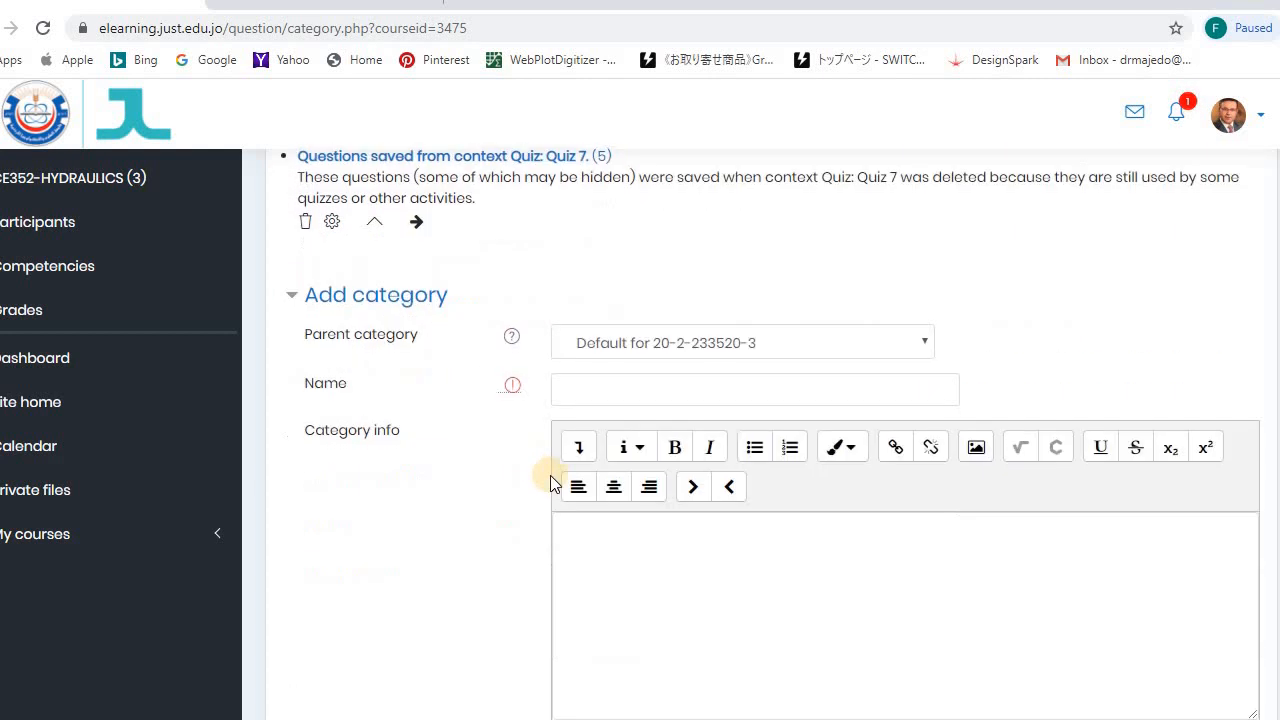
click(655, 394)
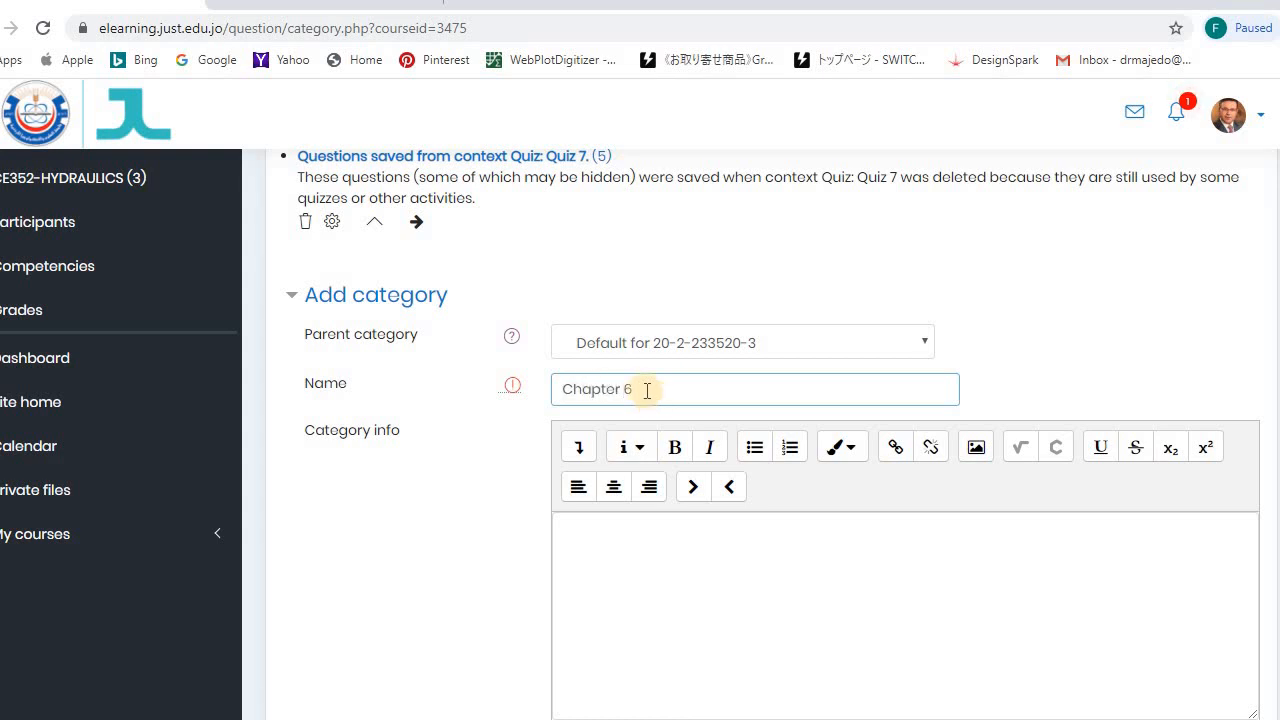
scroll(646, 430, down, 3)
click(616, 460)
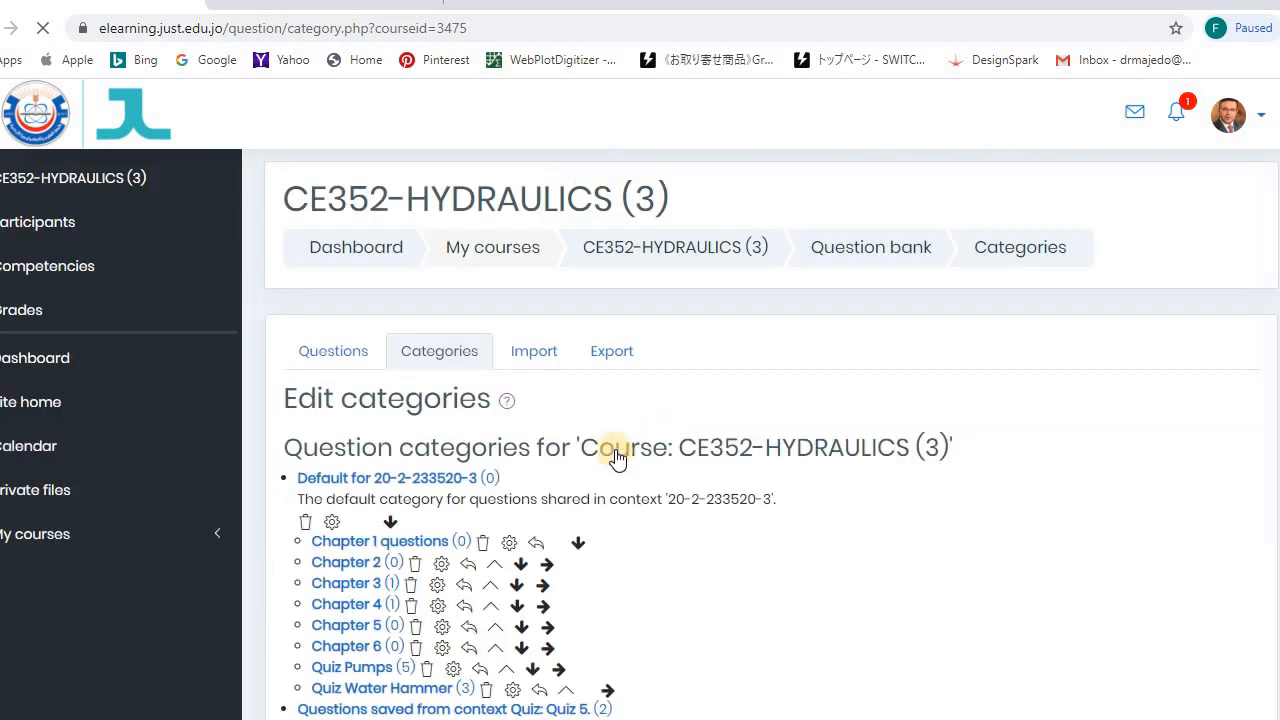
Open the Chapter 3 category's edit form and review its parent, name and info fields
scroll(614, 460, down, 1)
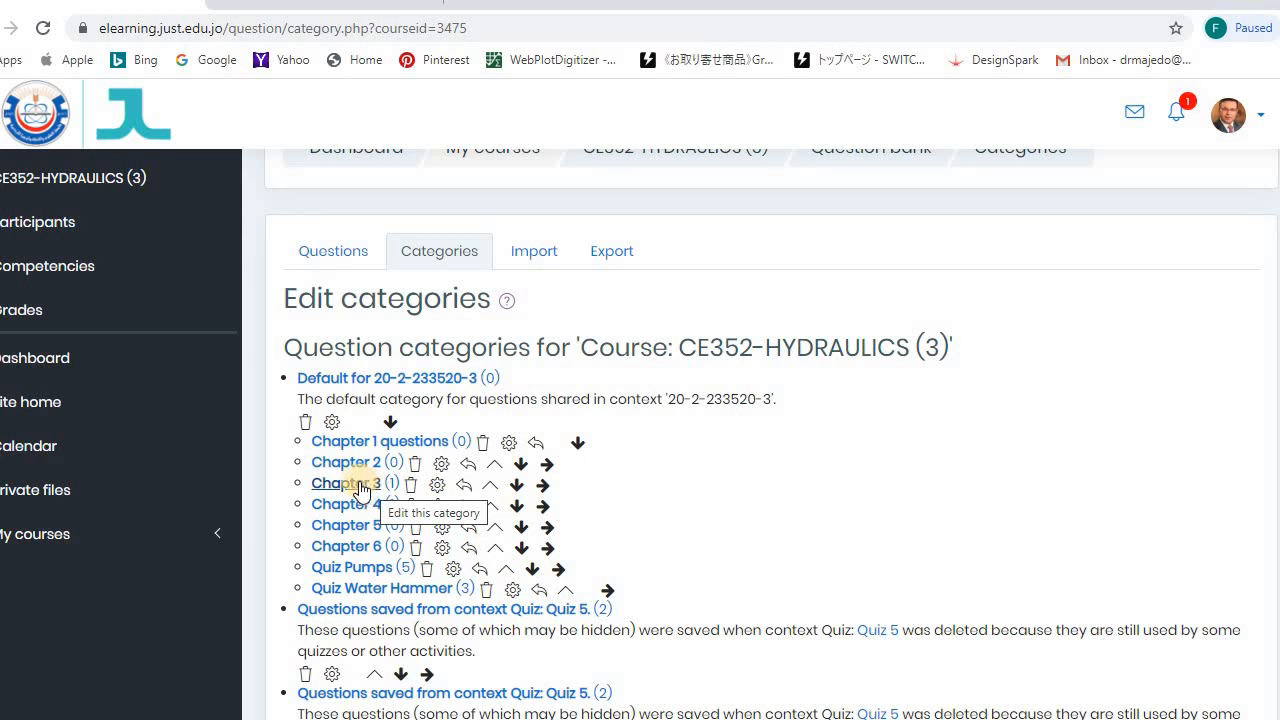
click(360, 488)
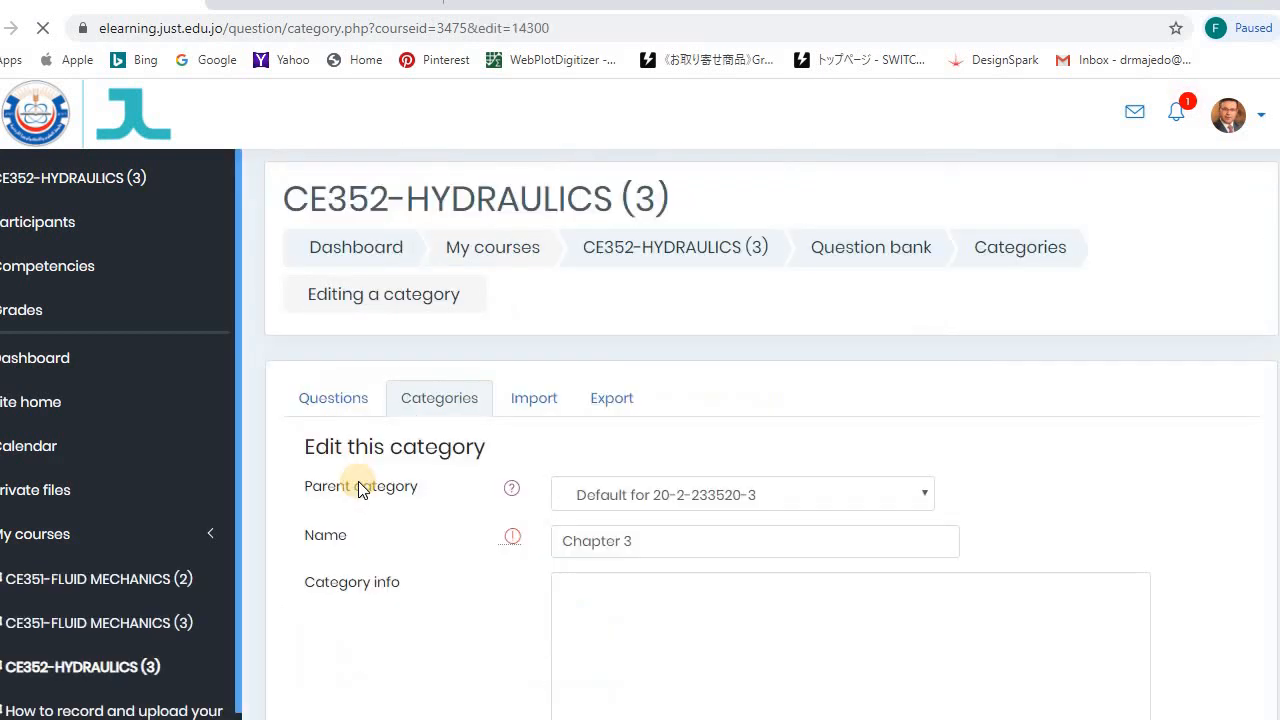
scroll(724, 440, down, 4)
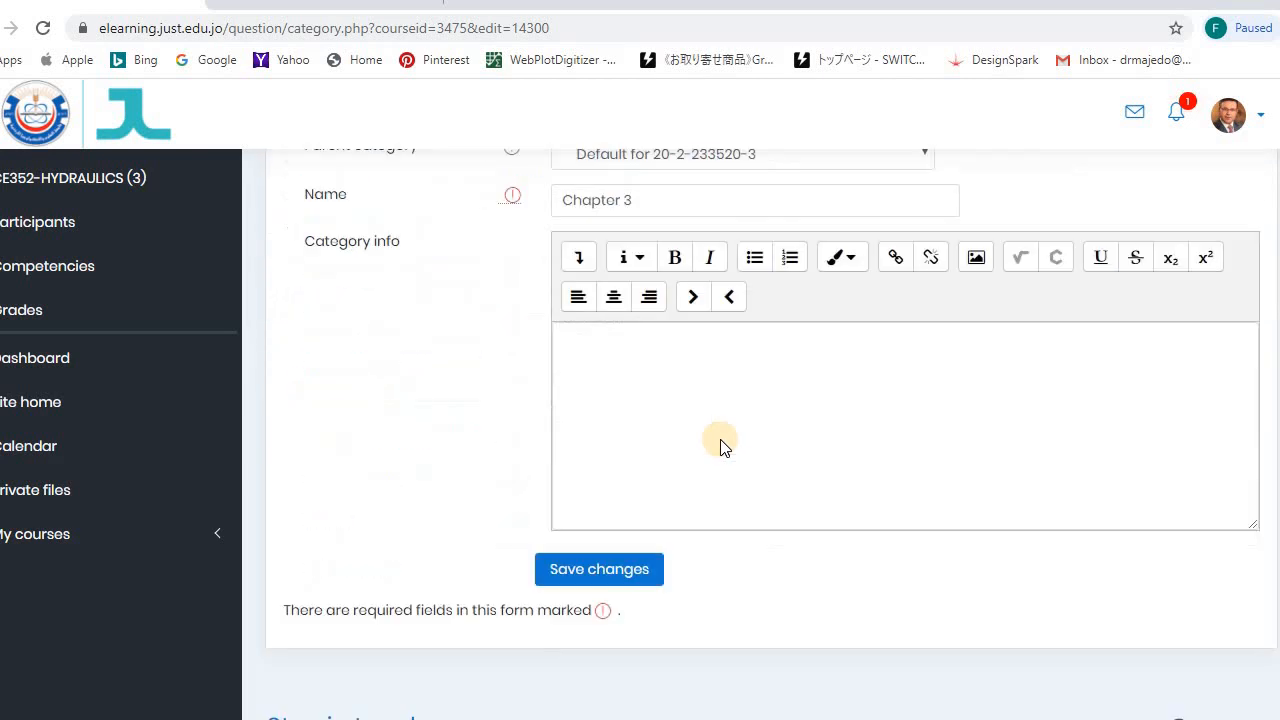
scroll(722, 440, up, 3)
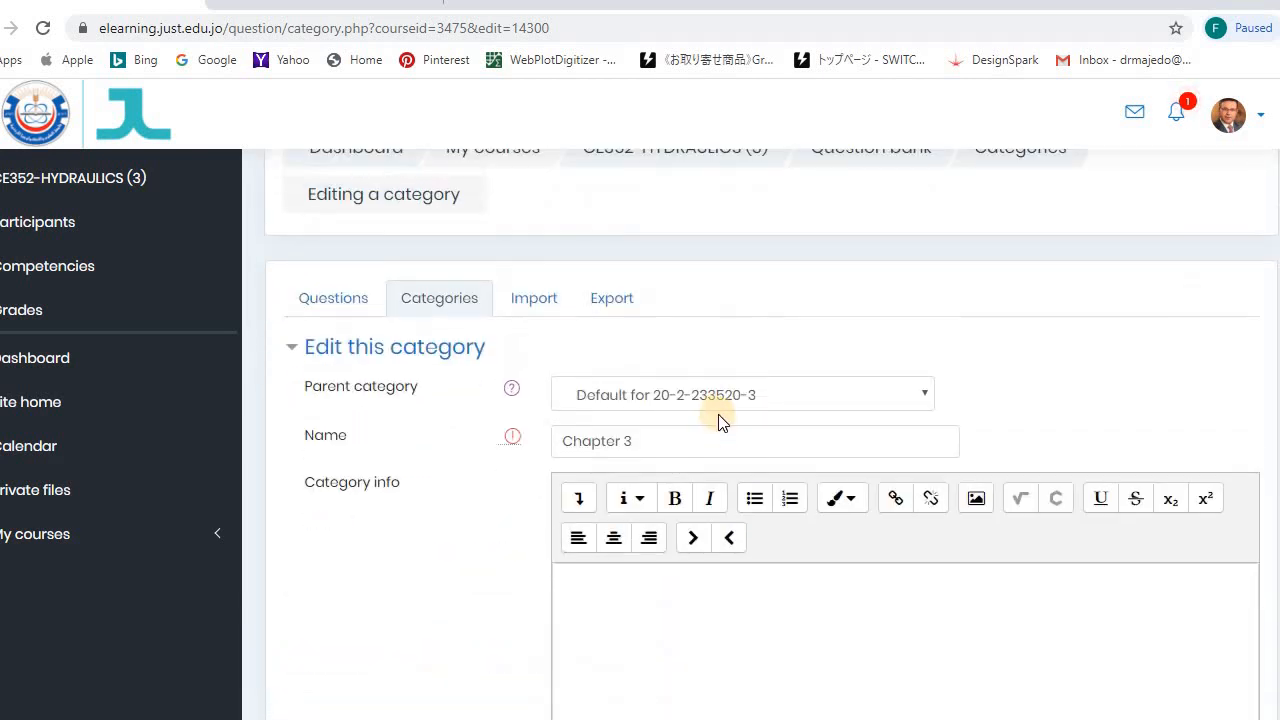
Return to the question bank's questions, choose the Chapter 3 category and look through its contents
click(325, 305)
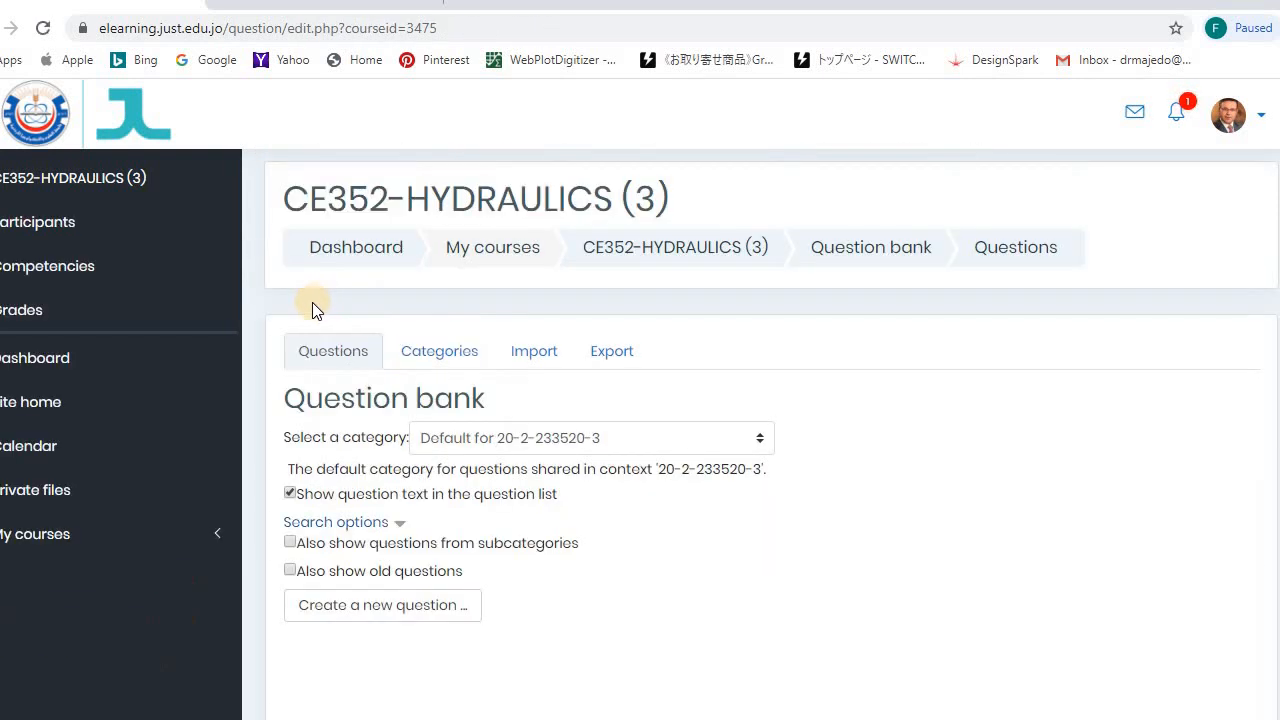
scroll(770, 460, down, 2)
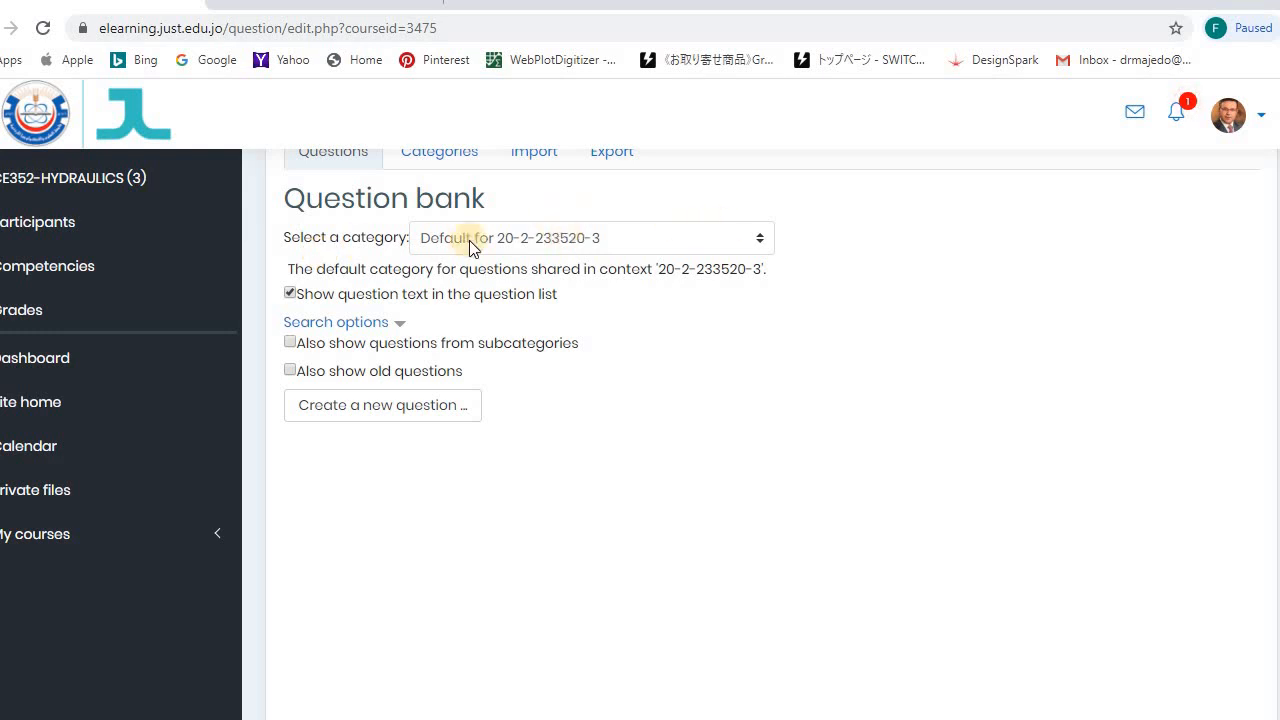
click(763, 239)
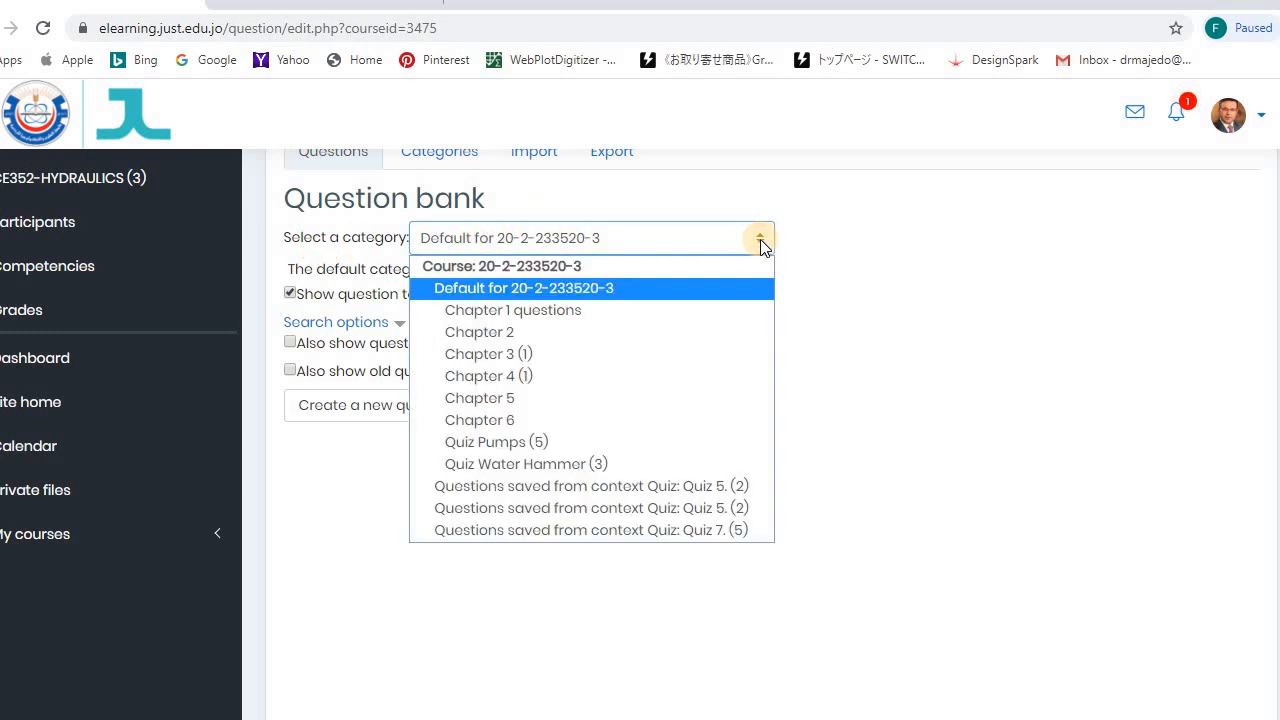
click(555, 354)
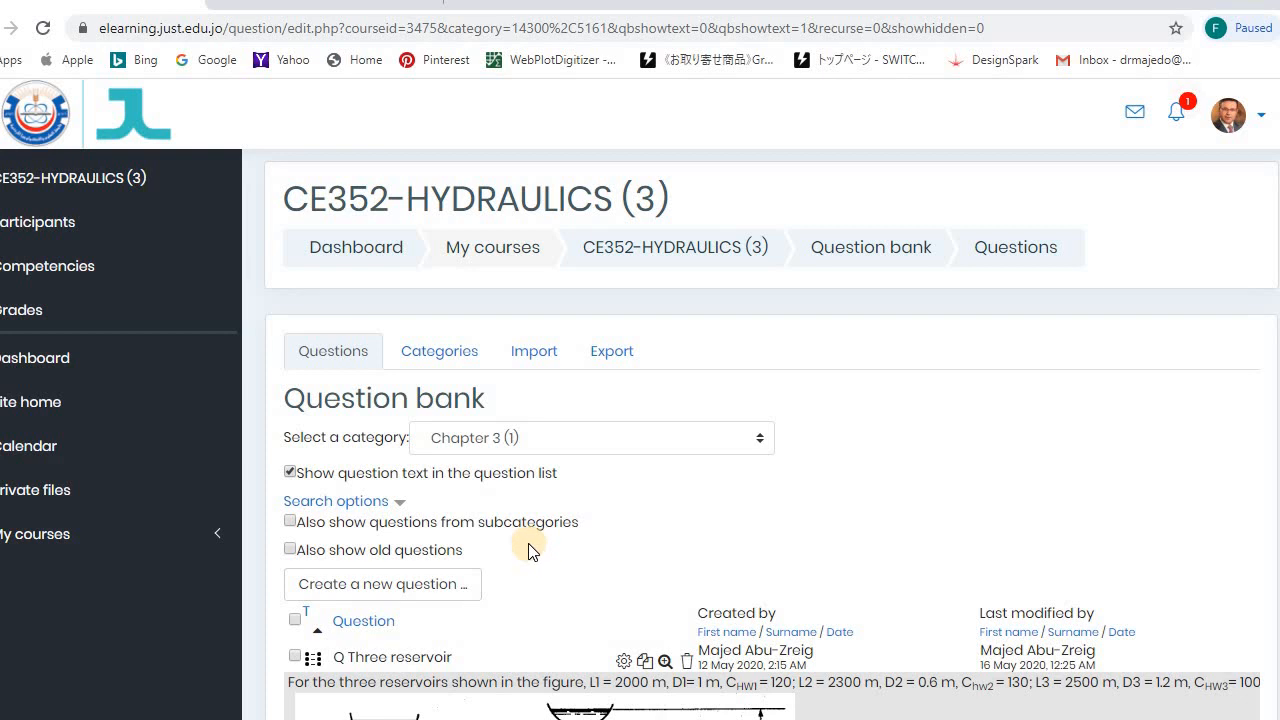
scroll(529, 552, down, 2)
scroll(524, 545, down, 3)
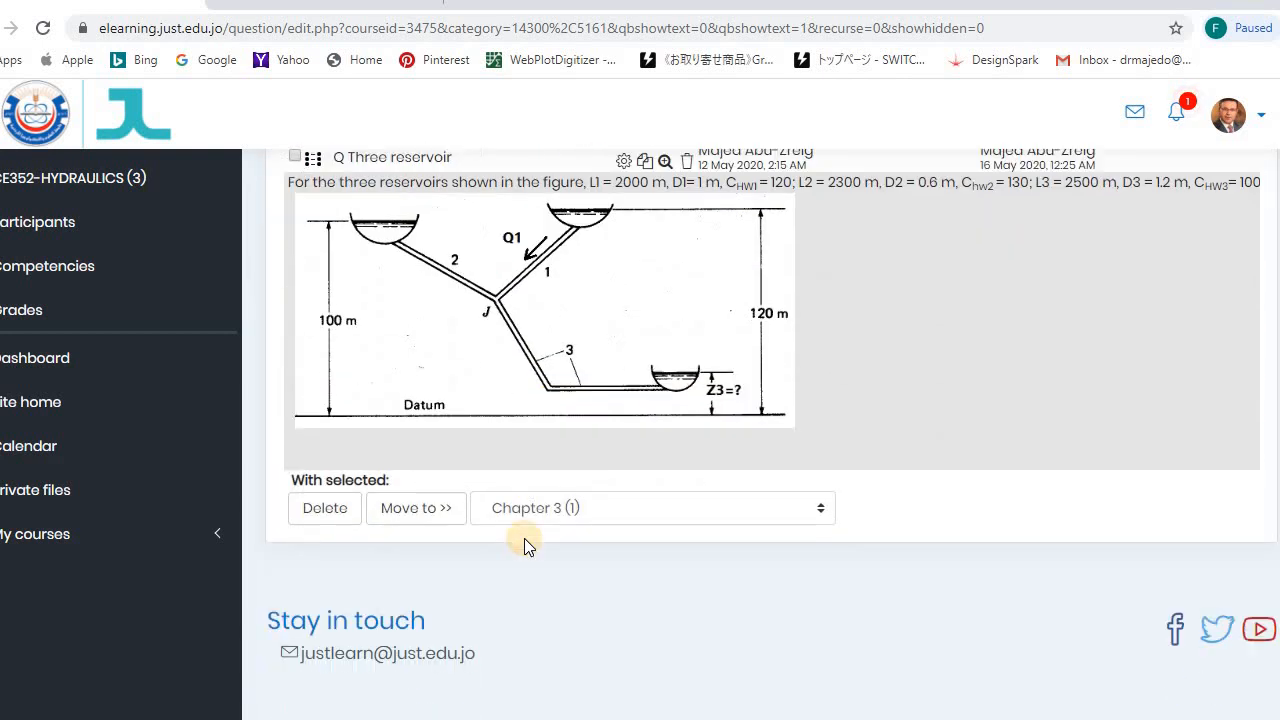
scroll(524, 537, up, 3)
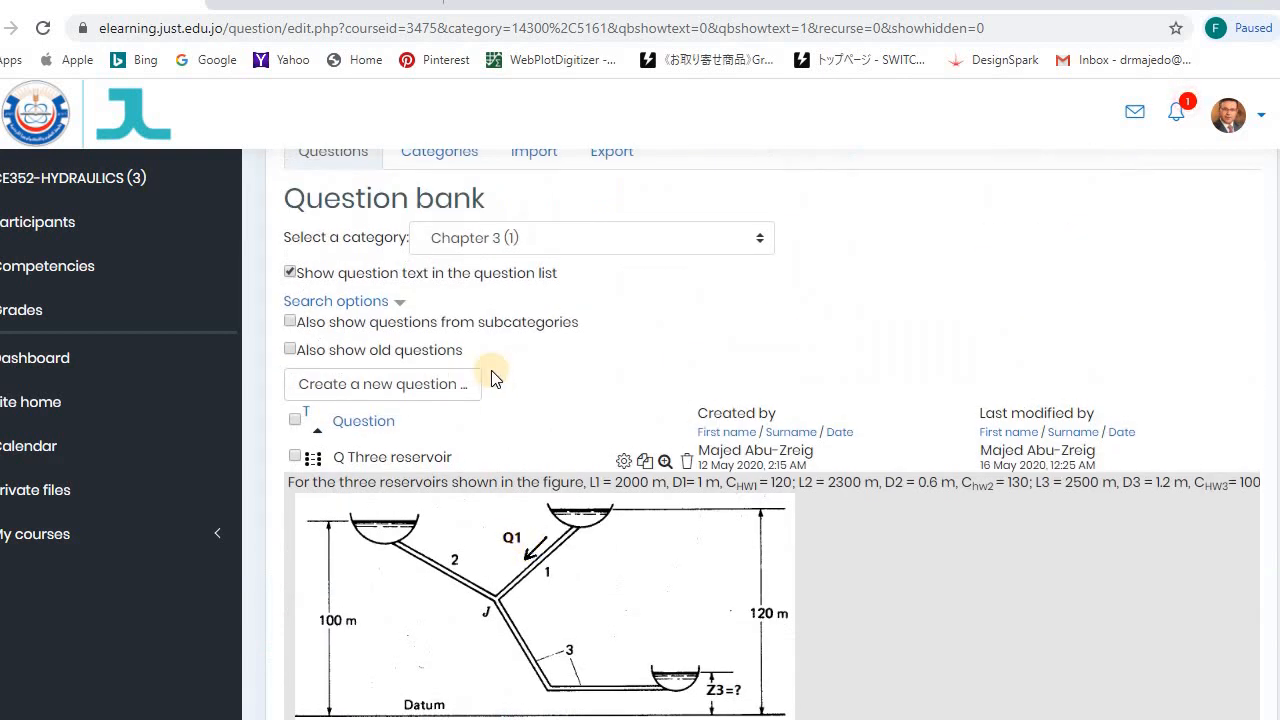
Start creating a new question of the Matching type in the Chapter 3 category
click(410, 385)
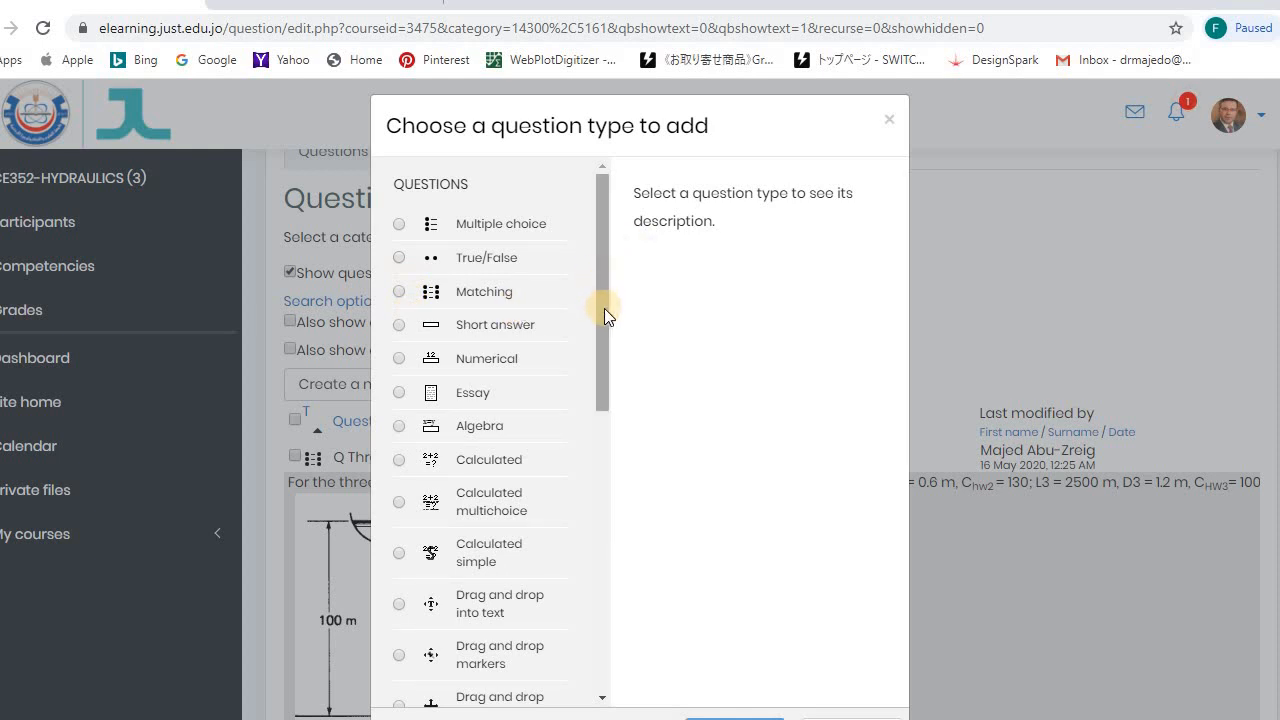
drag(604, 311, 475, 230)
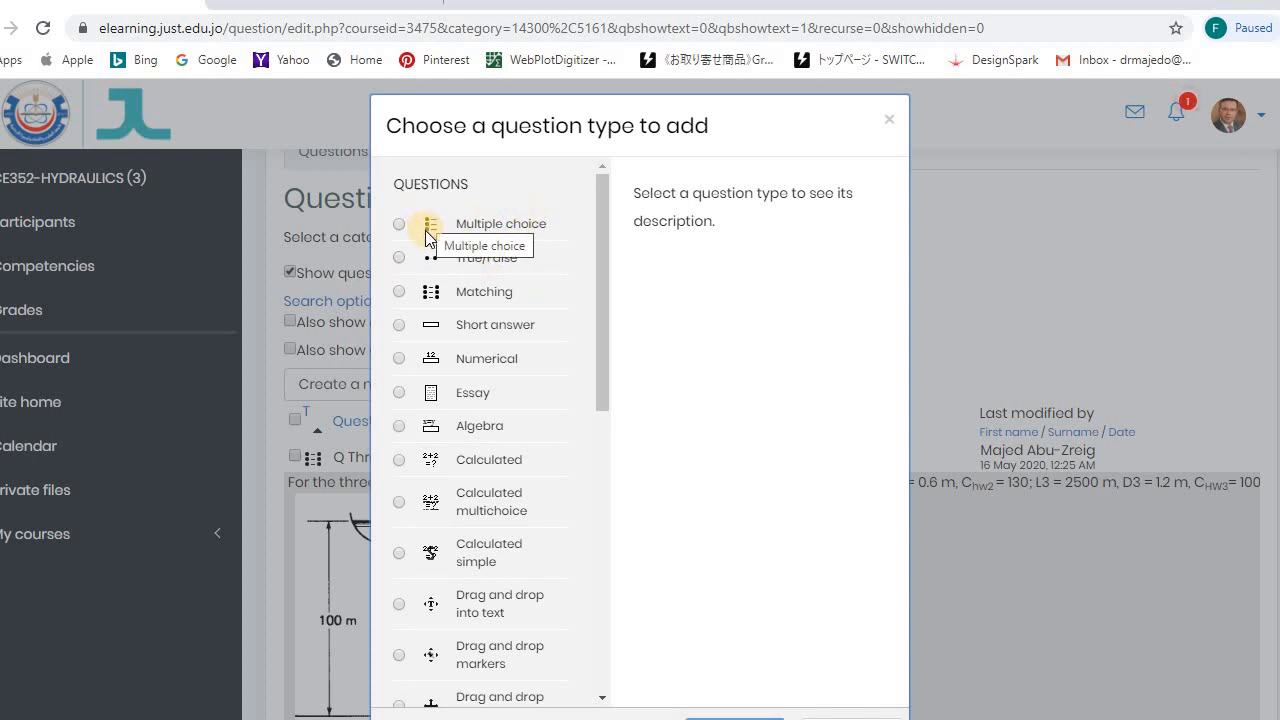
click(398, 292)
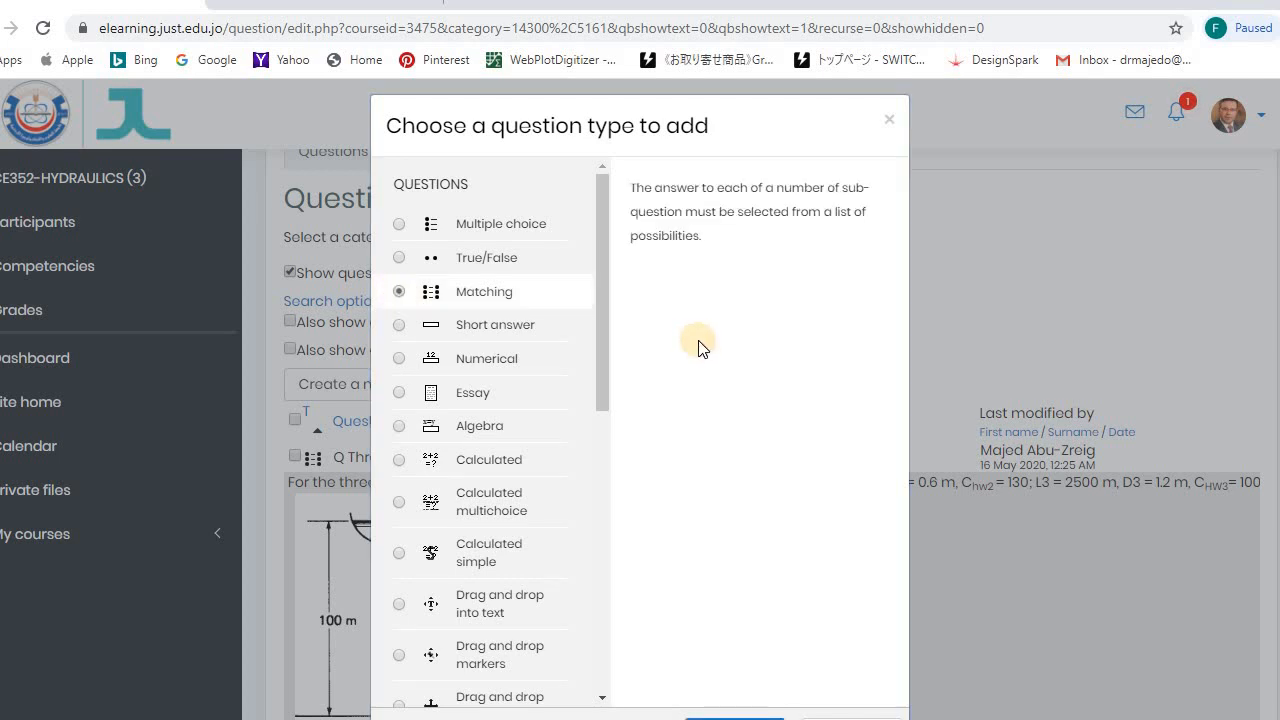
scroll(697, 345, down, 1)
click(734, 640)
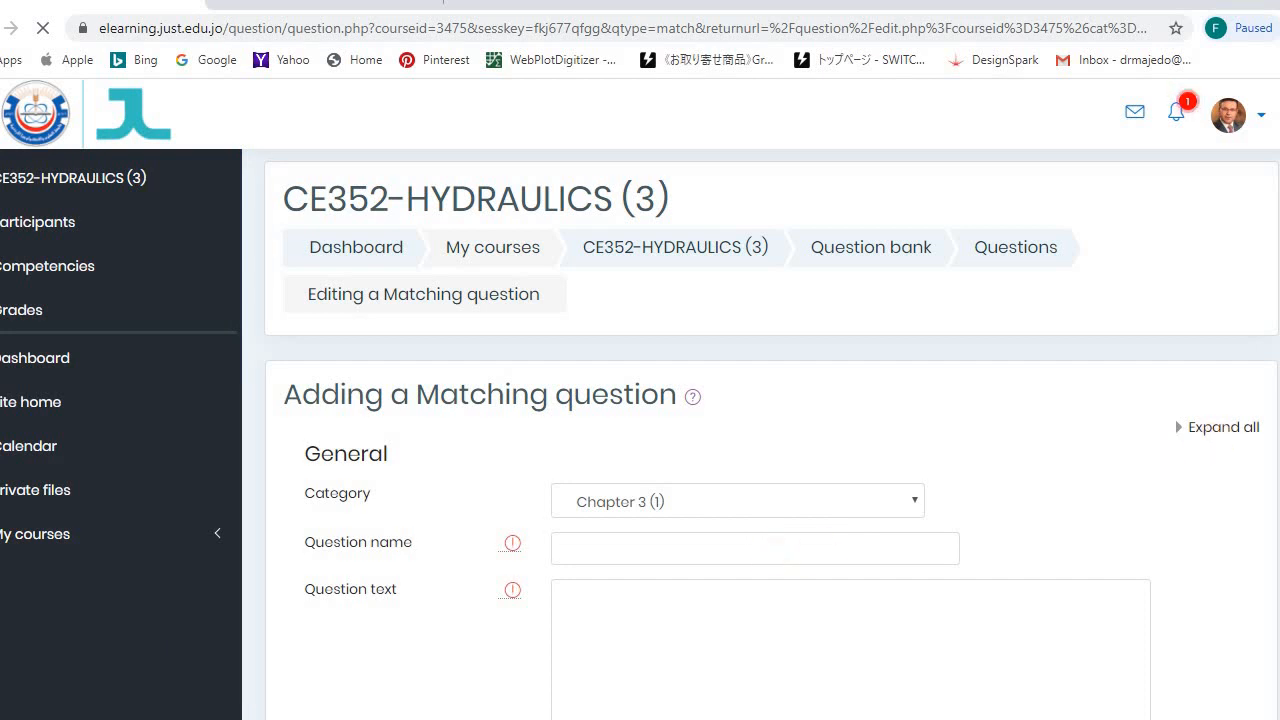
Name the matching question "Q1" and place the cursor in its empty question text
scroll(772, 434, down, 2)
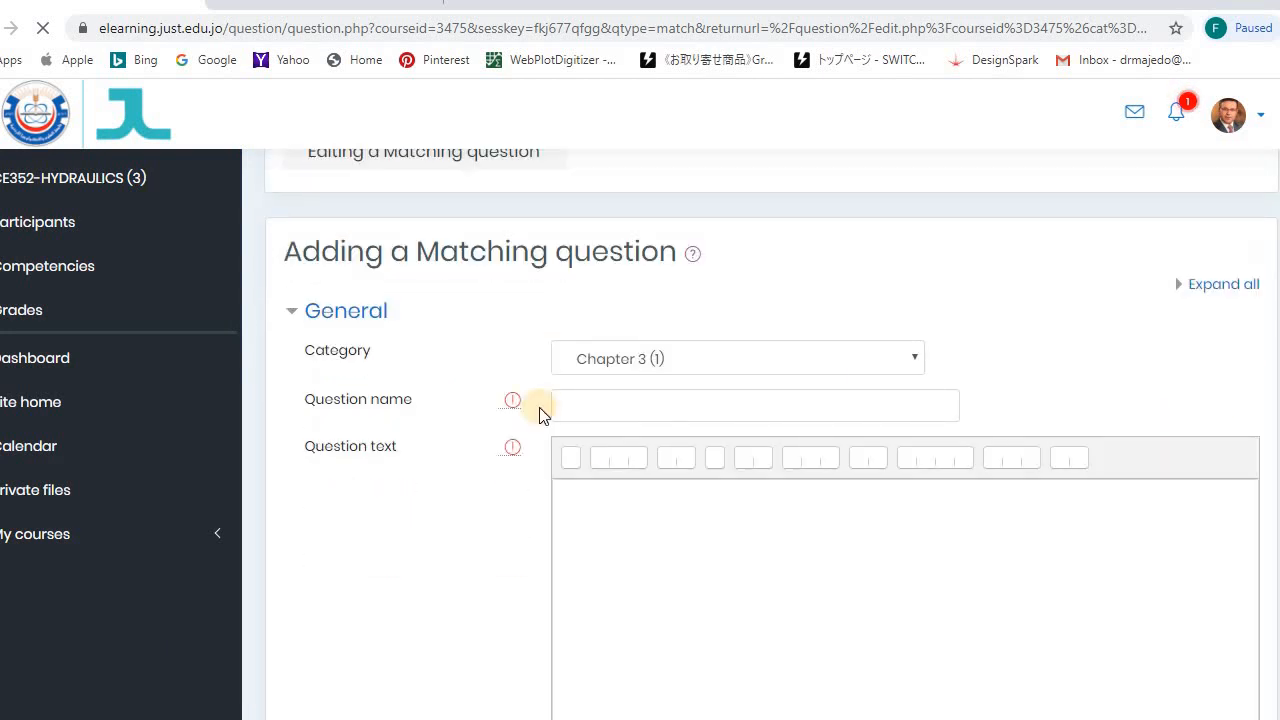
click(596, 405)
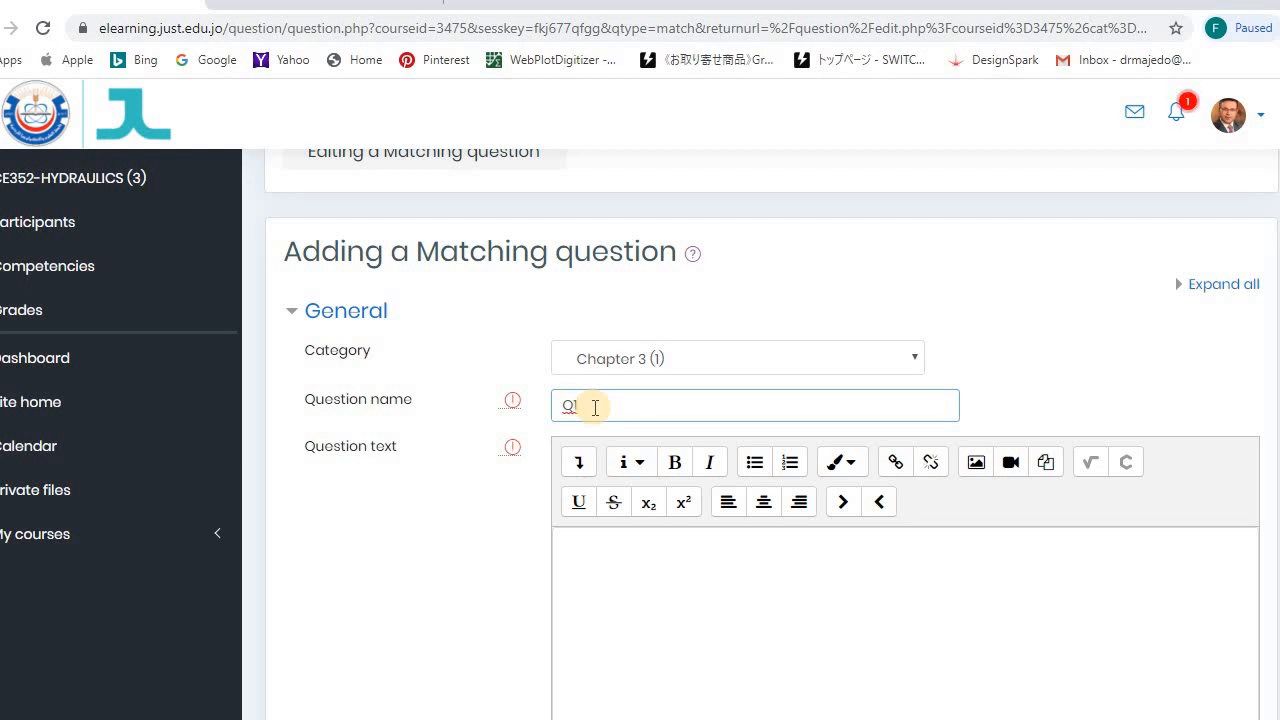
scroll(457, 380, down, 2)
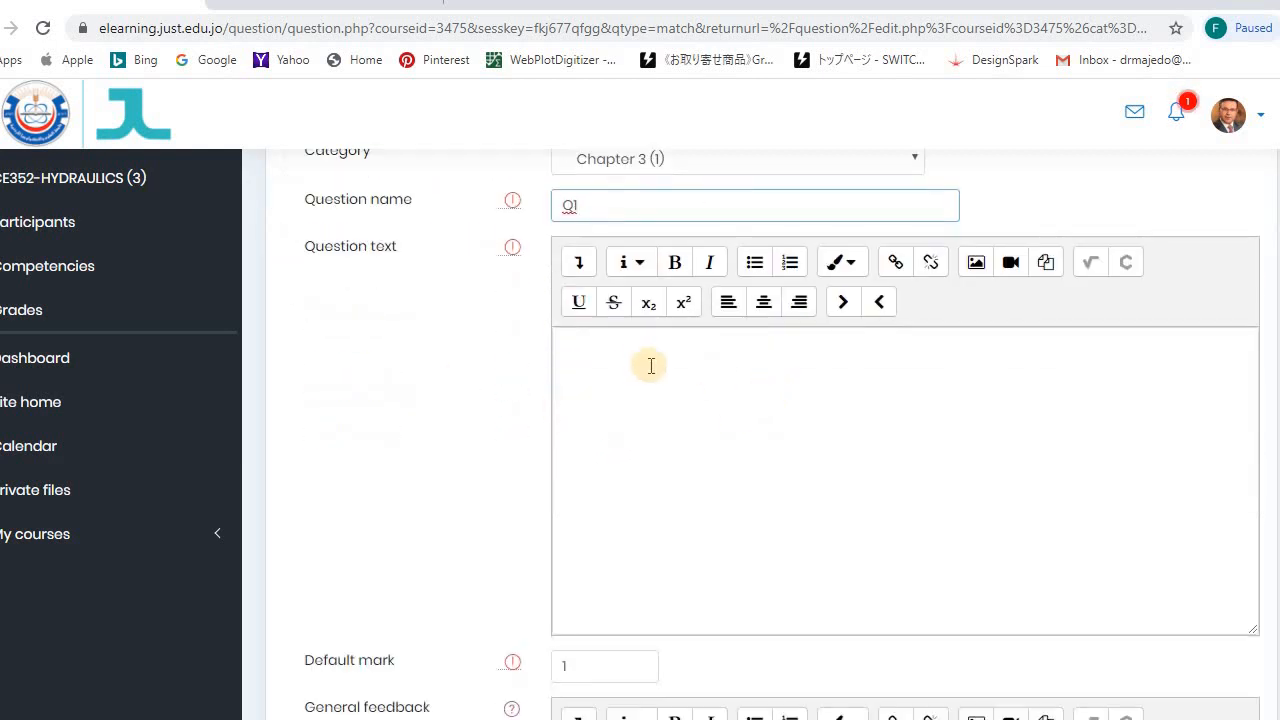
click(568, 353)
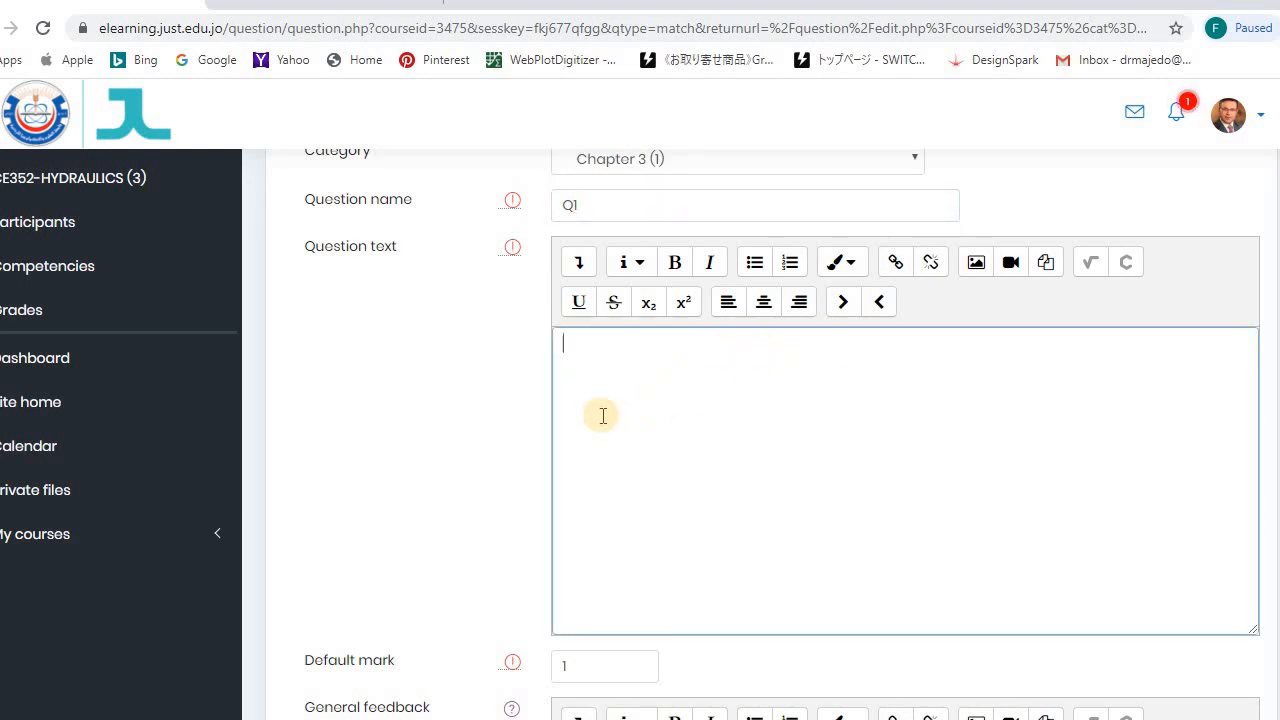
Enter "Calculate X1" as Question 1 in the answers section and give it the answer 2
scroll(603, 412, down, 1)
scroll(603, 410, down, 2)
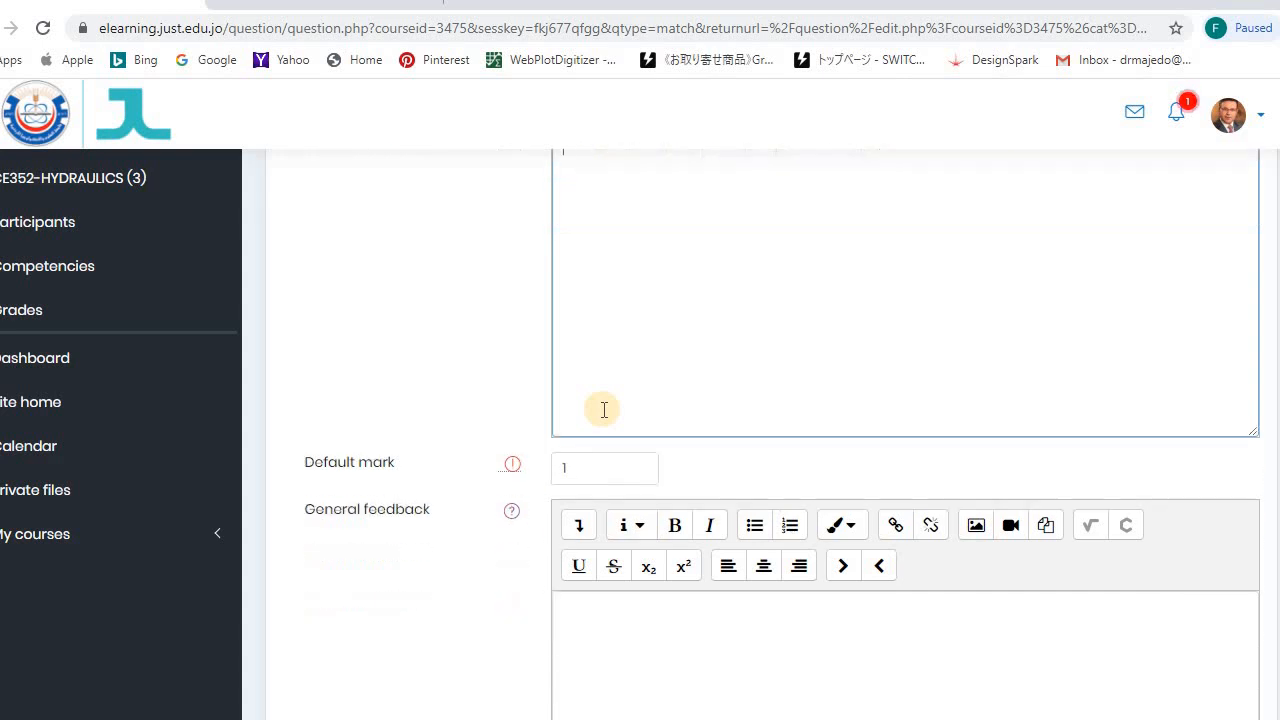
scroll(396, 414, down, 1)
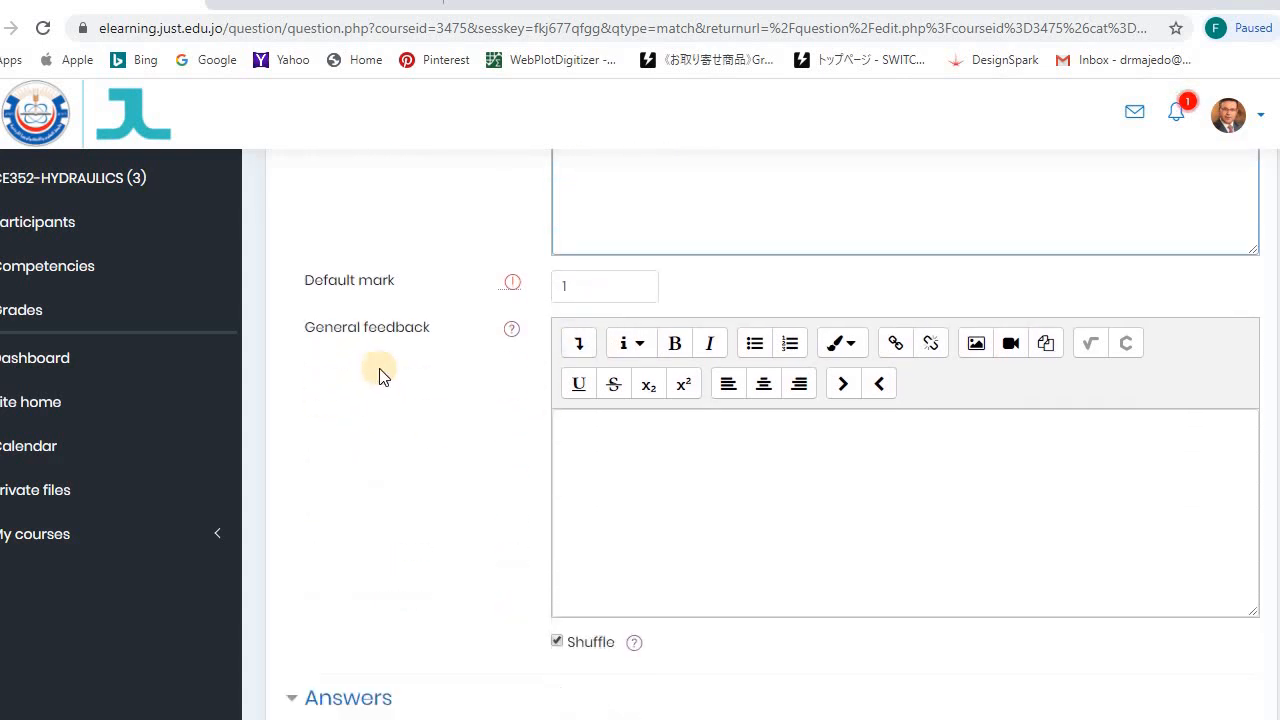
scroll(646, 397, down, 2)
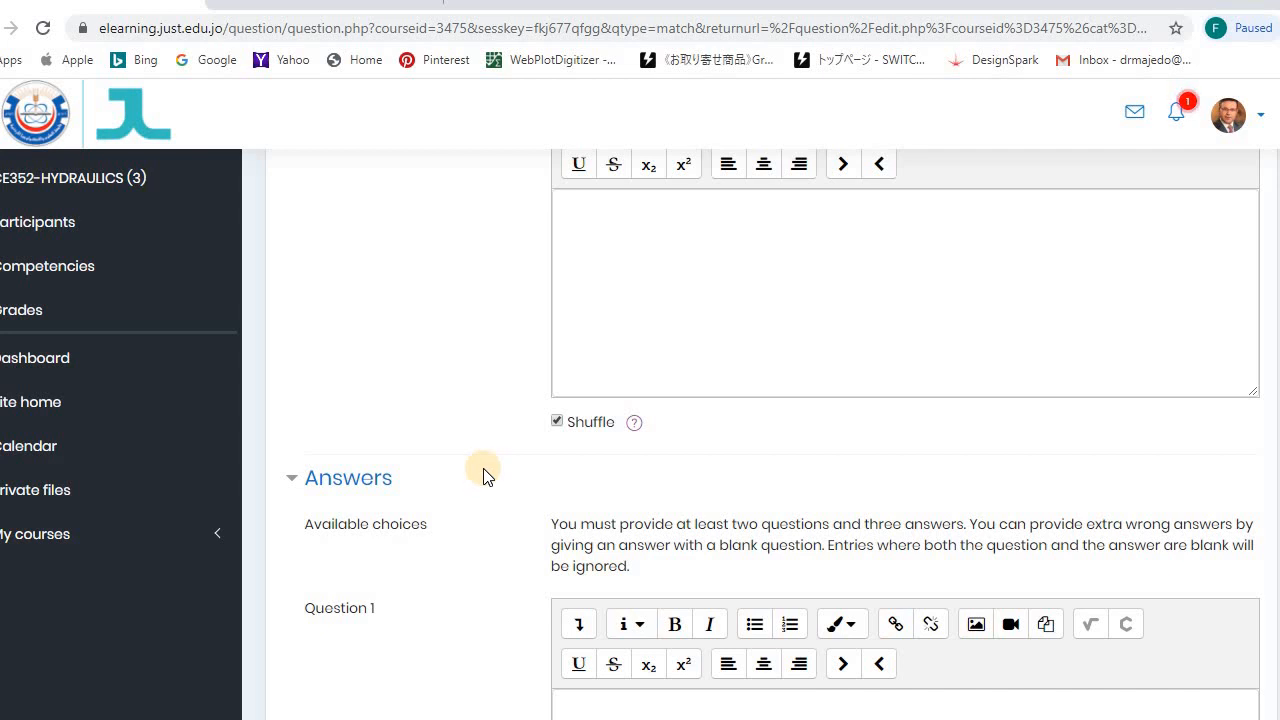
scroll(469, 451, down, 2)
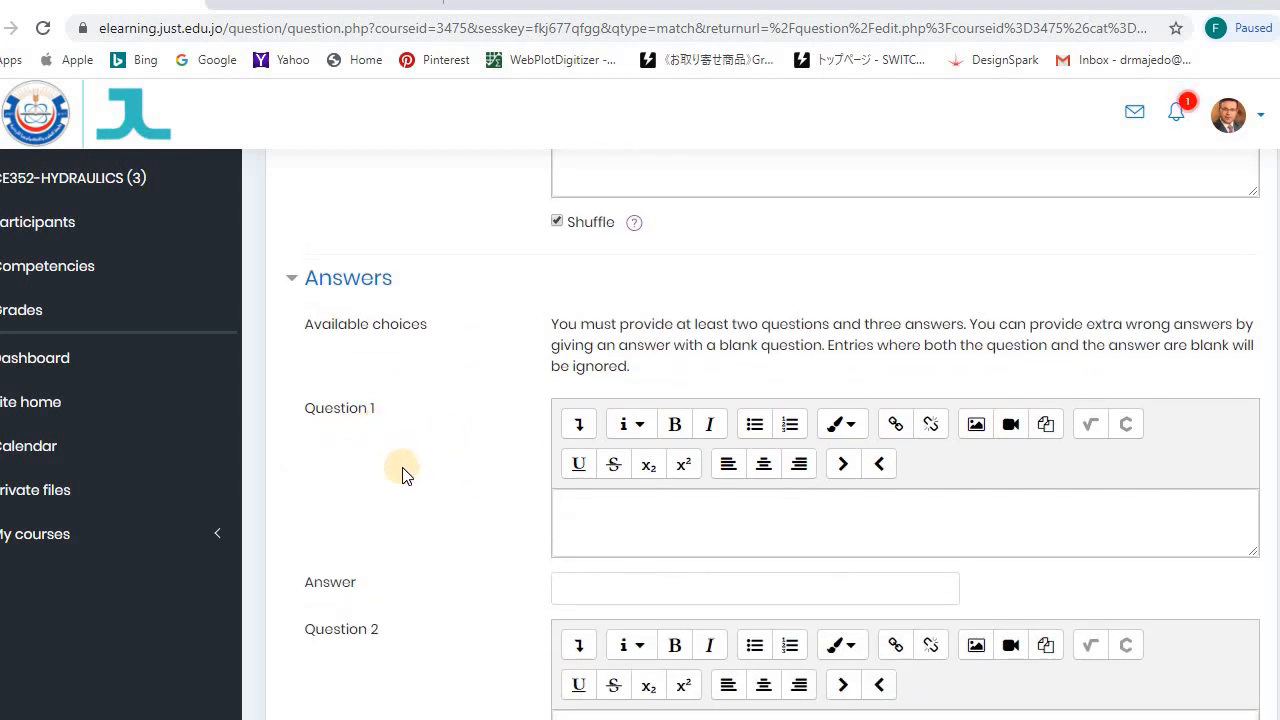
click(567, 506)
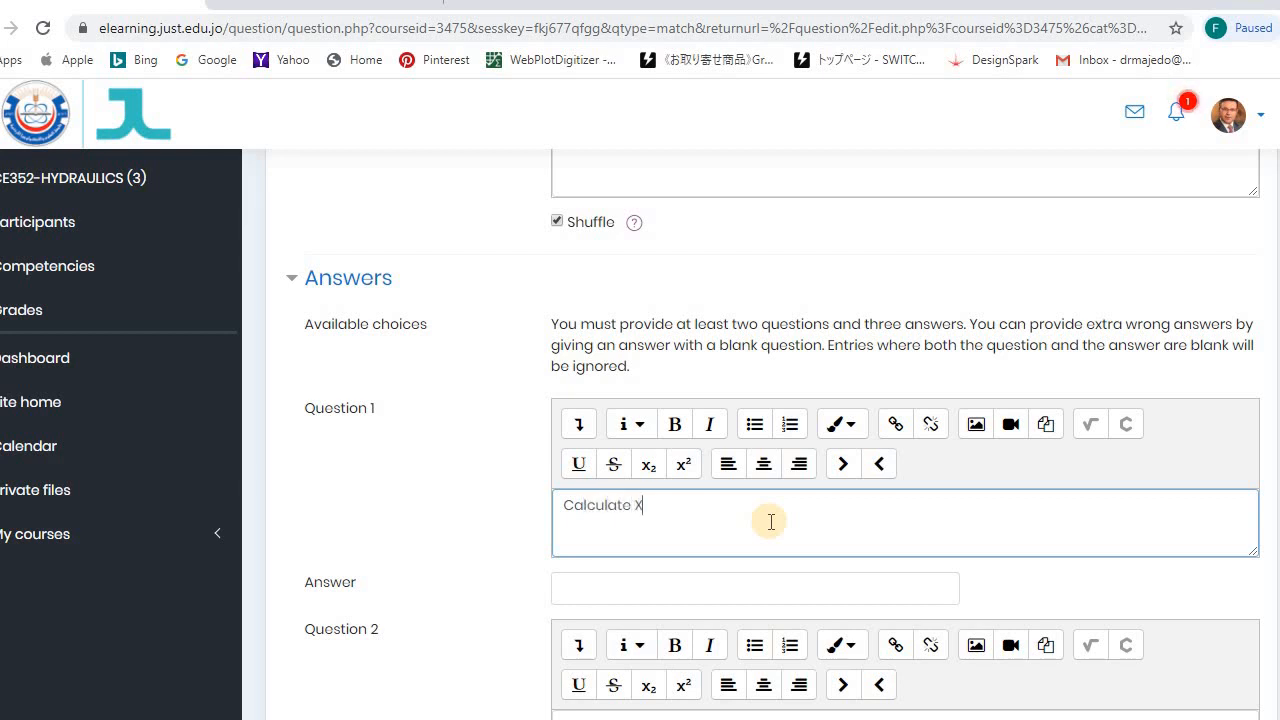
click(598, 588)
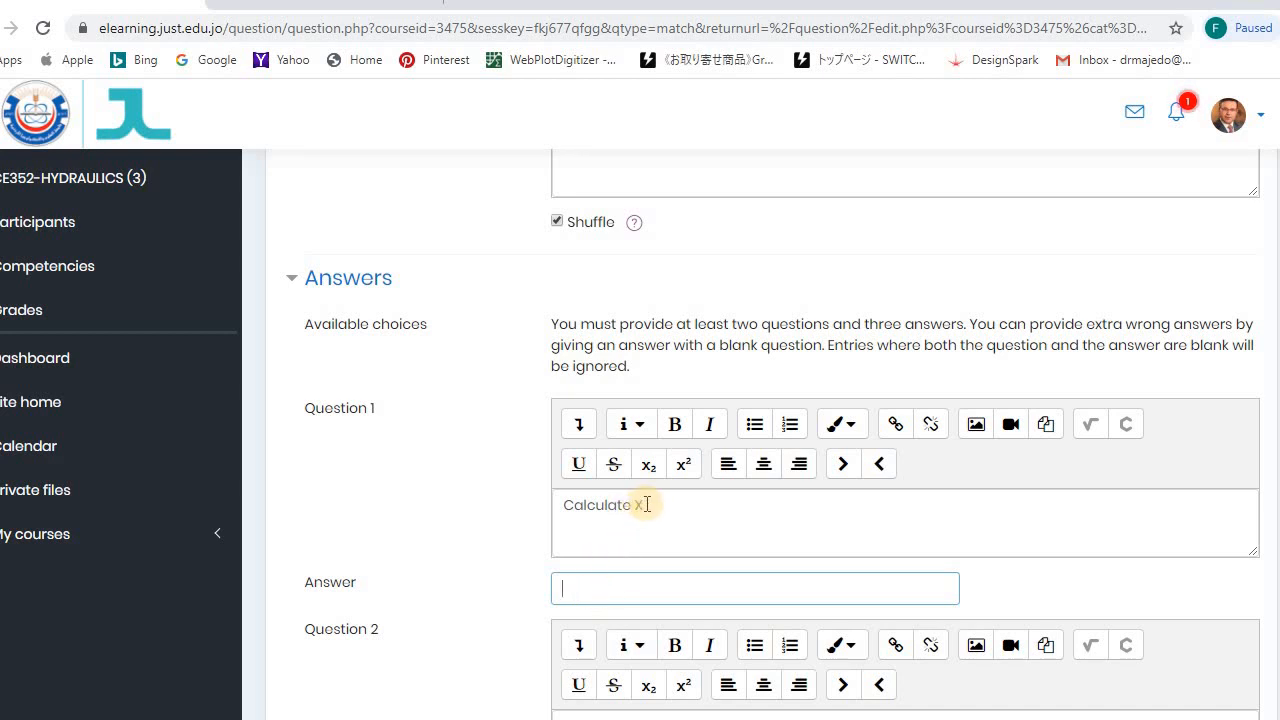
click(805, 510)
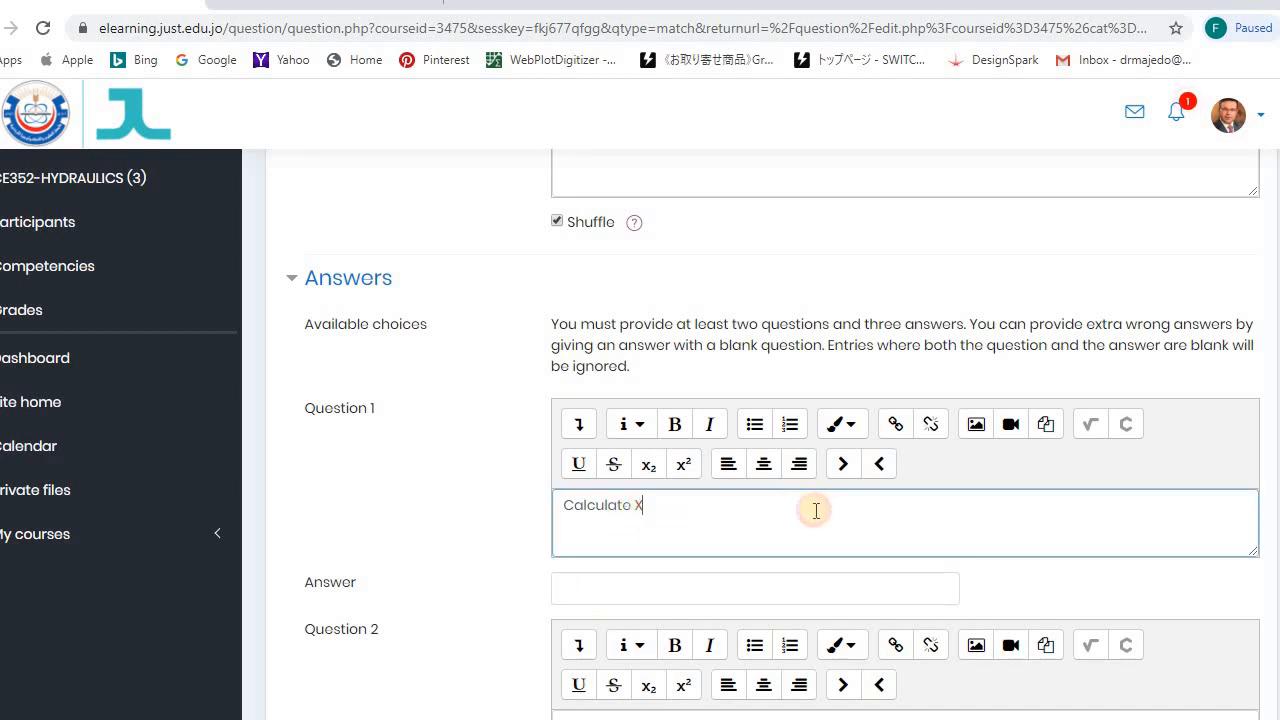
text(1)
click(629, 598)
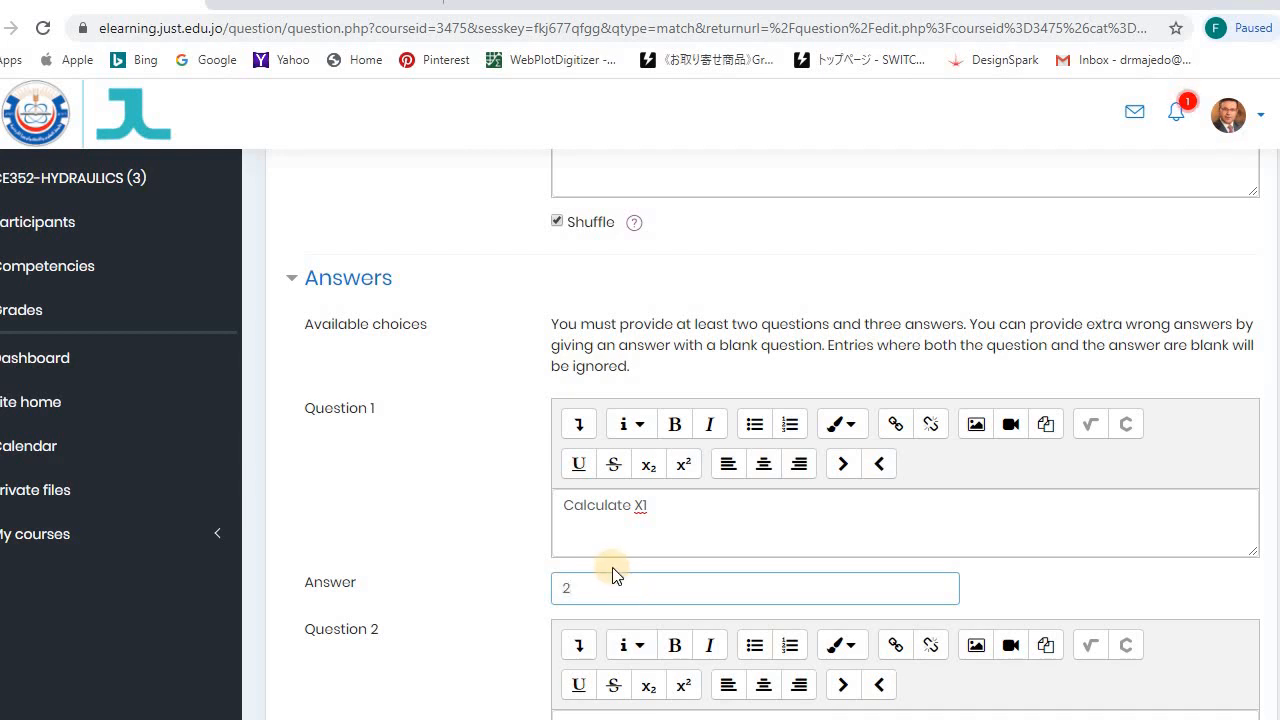
scroll(612, 575, down, 1)
scroll(614, 578, down, 1)
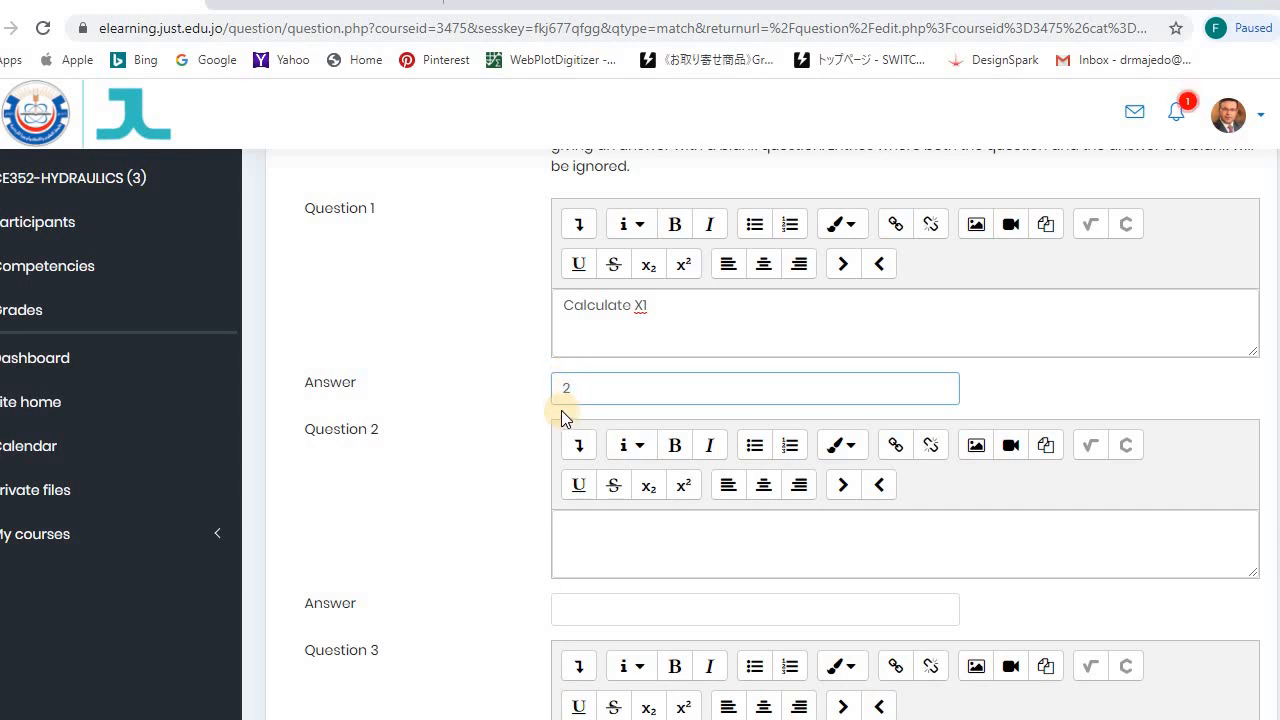
Enter 3 as the answer for Question 2, leaving its question text blank as an extra wrong answer
click(588, 608)
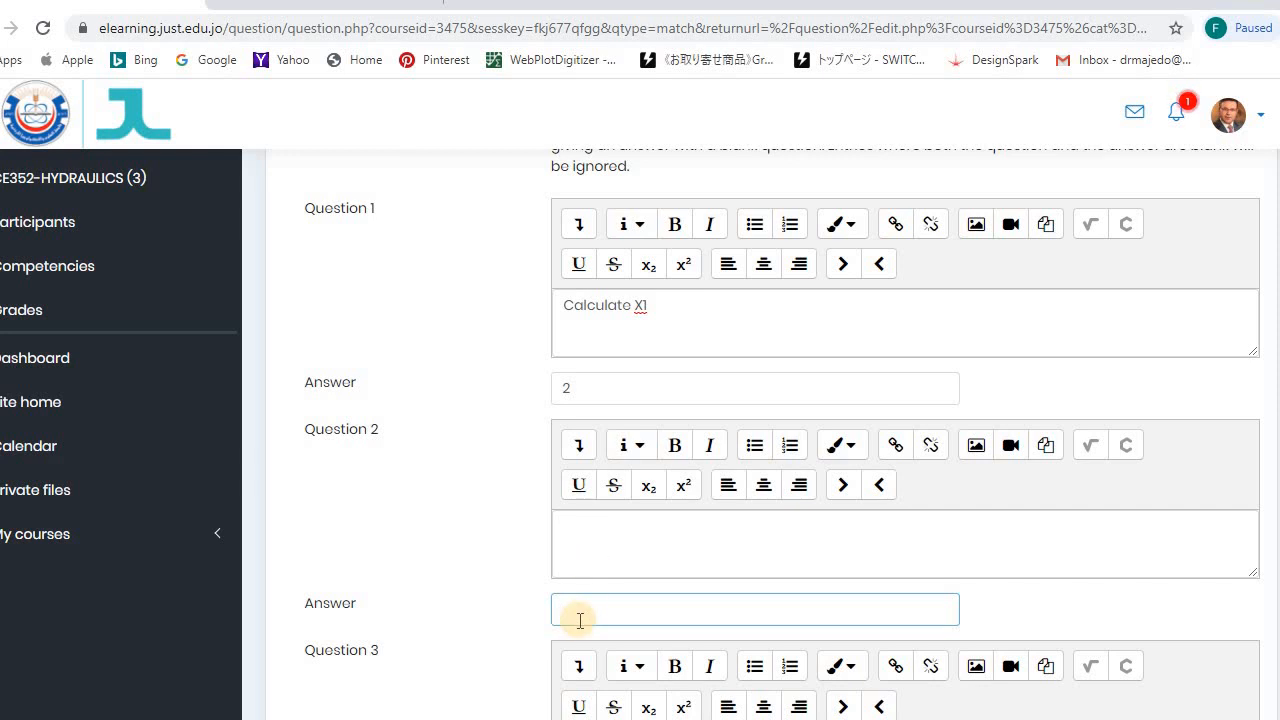
scroll(578, 622, down, 1)
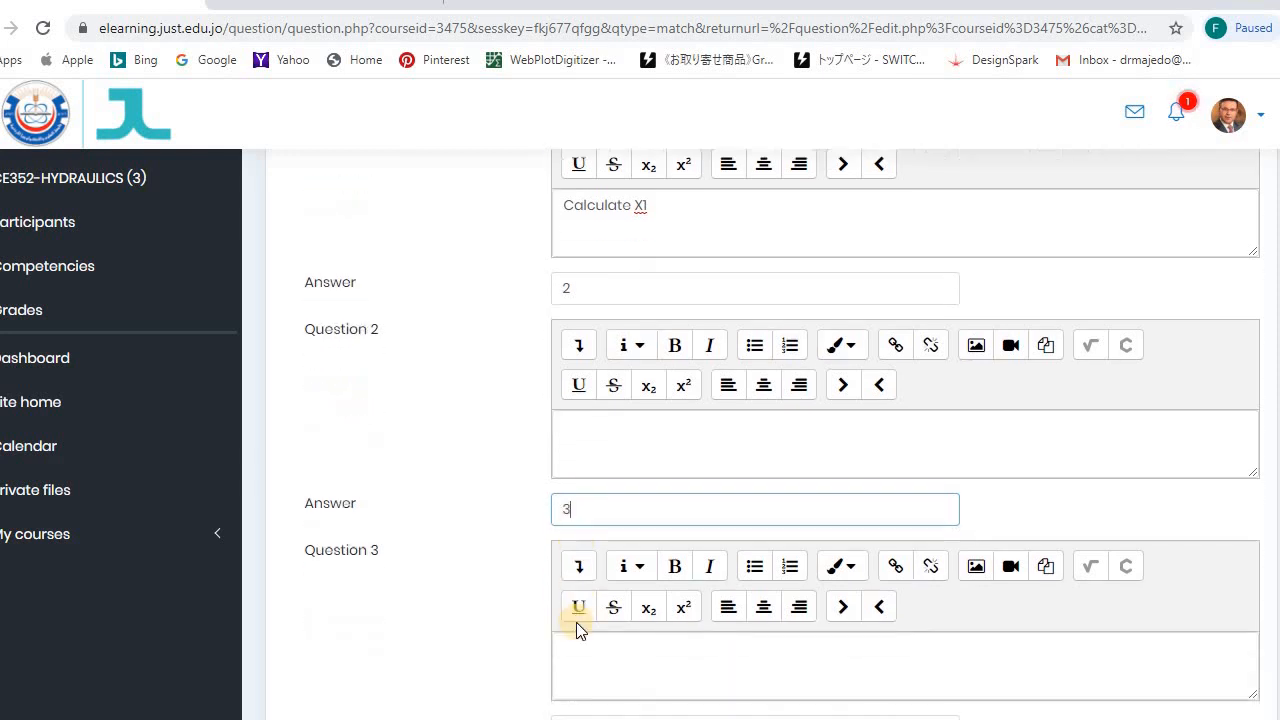
scroll(578, 622, down, 1)
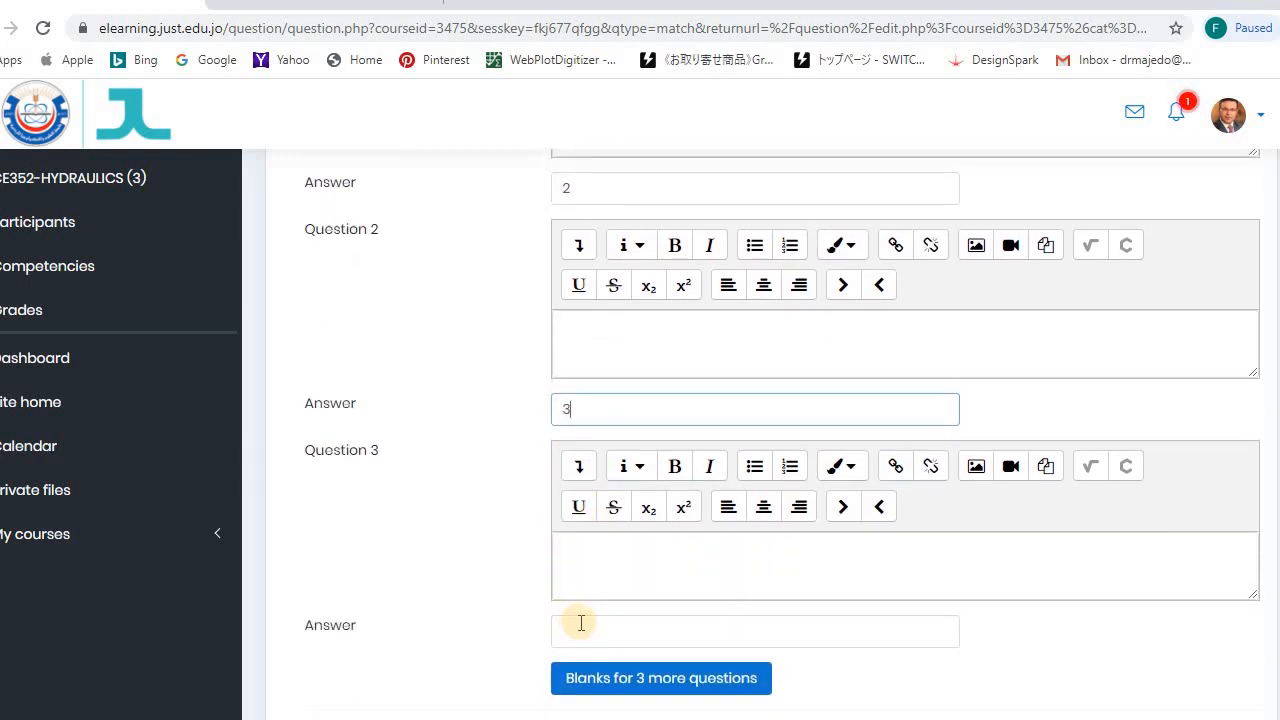
scroll(580, 622, down, 1)
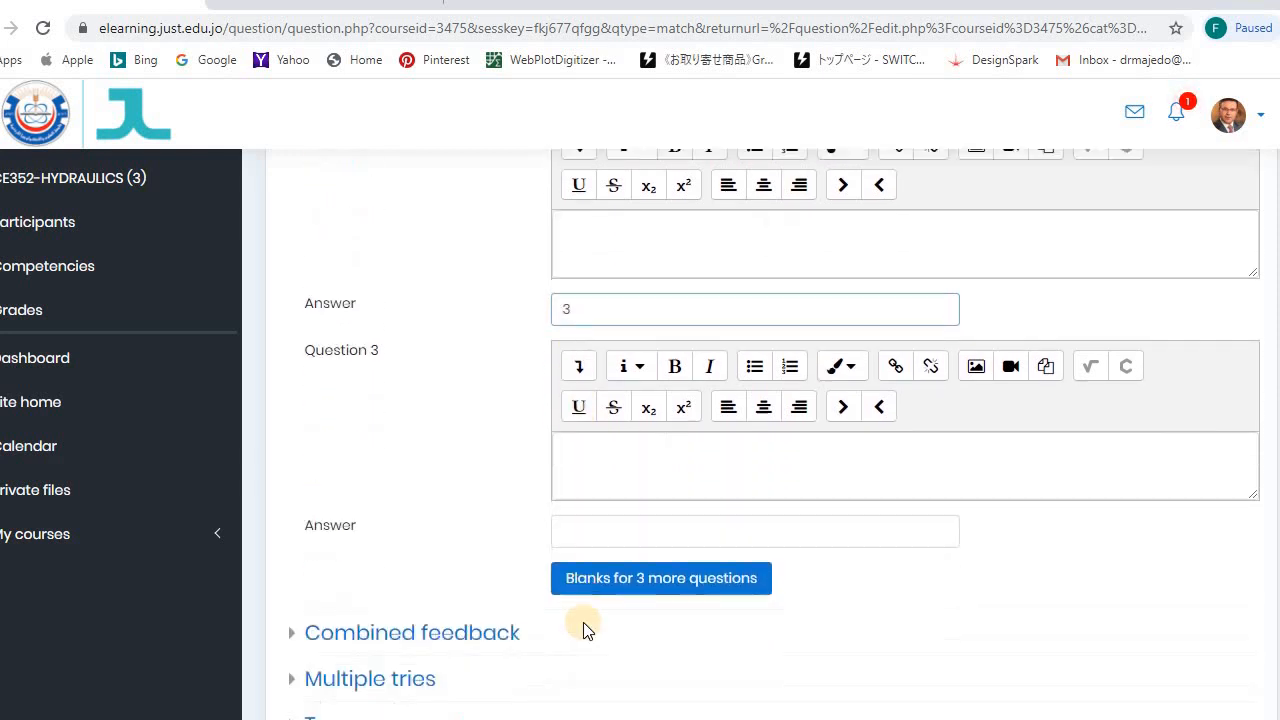
Enter "calculate y" as Question 3 and give it the answer 7
click(580, 453)
text(co)
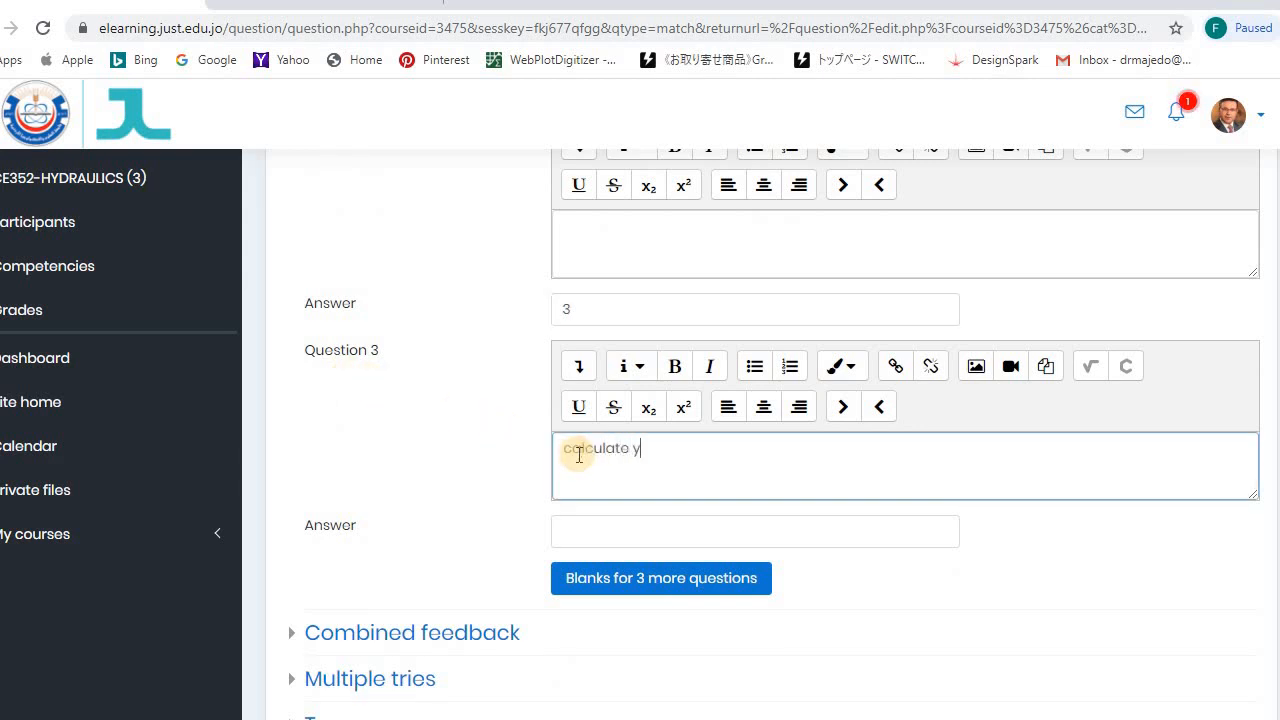
click(577, 531)
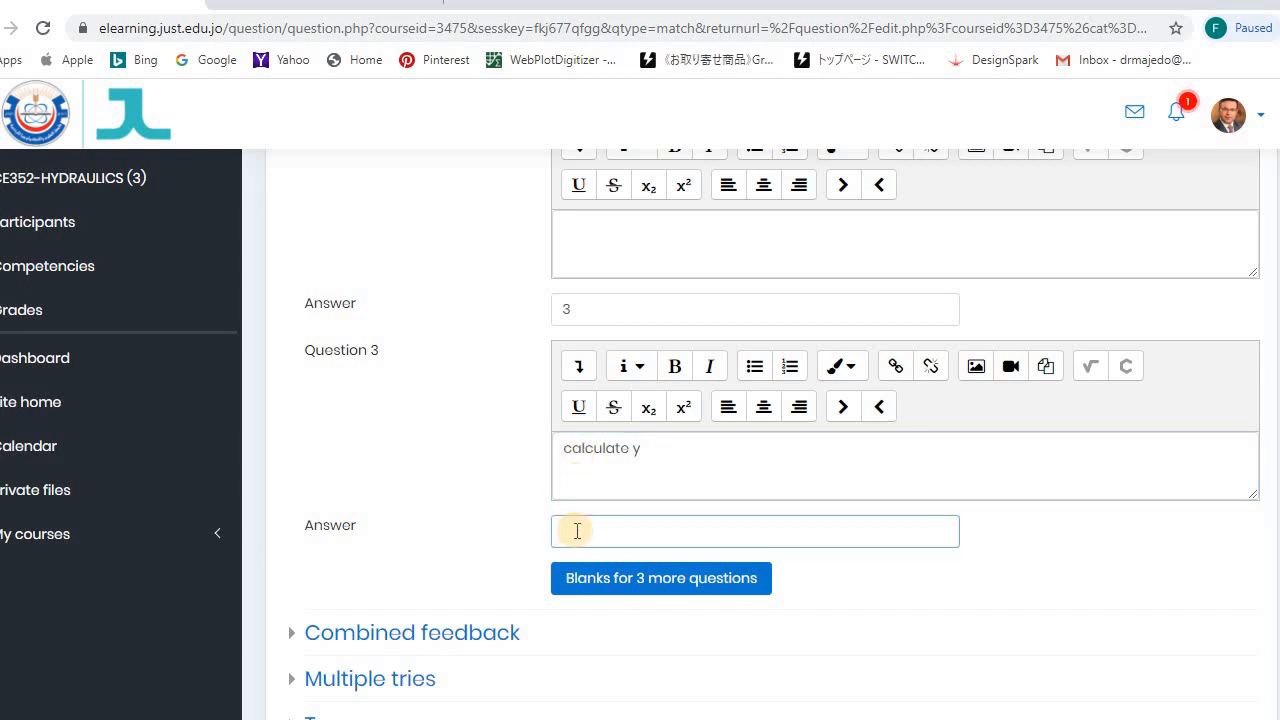
text(7)
Add blanks for 3 more questions and give Question 4 the answer 6, leaving its question text blank
click(635, 579)
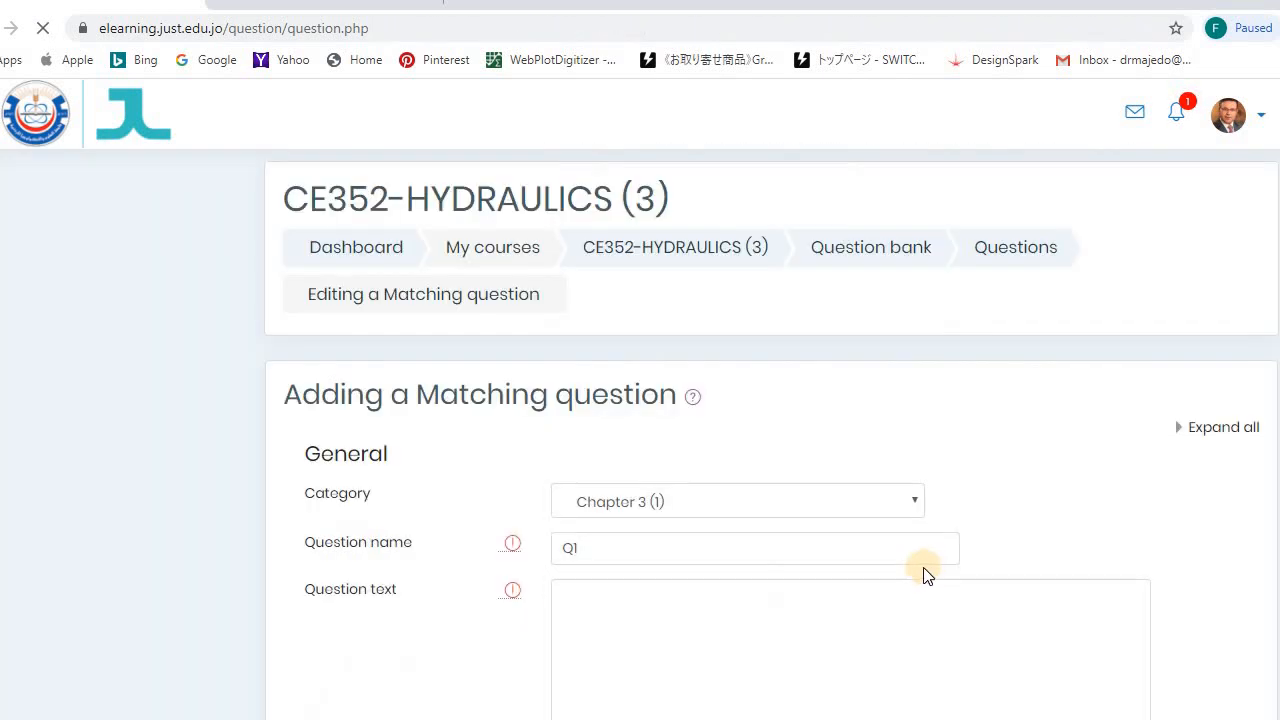
scroll(700, 494, down, 7)
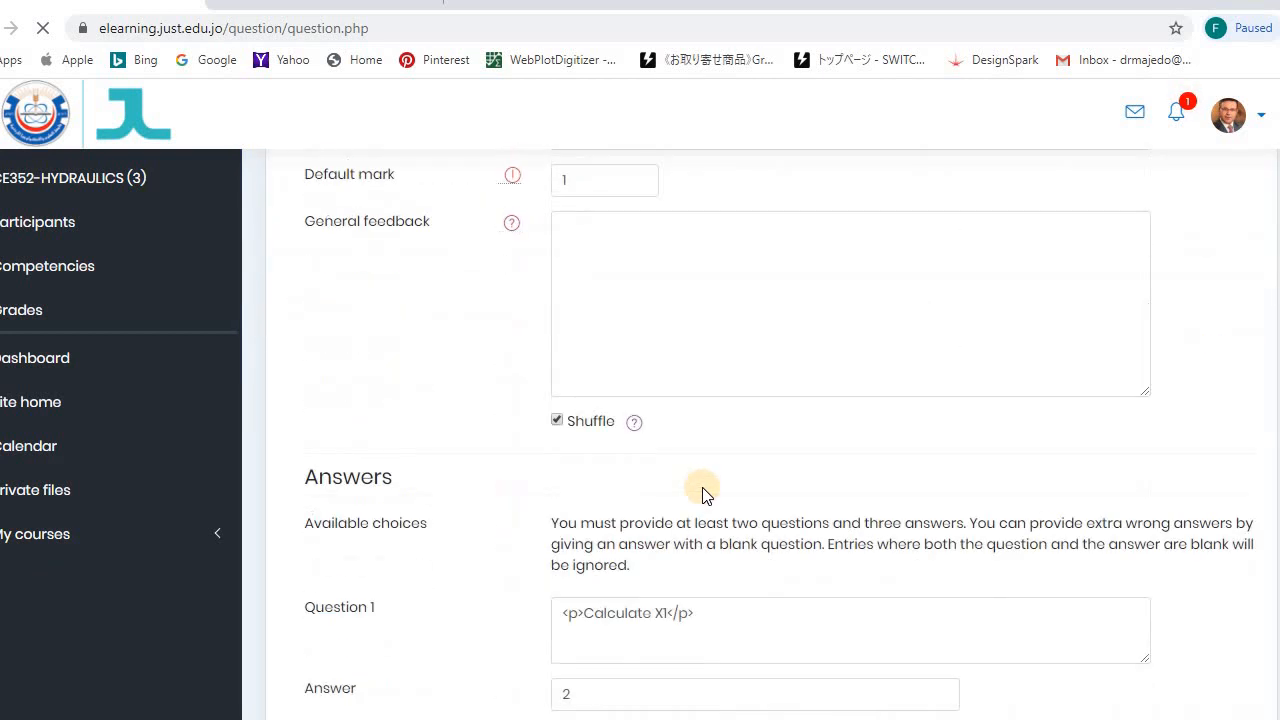
scroll(703, 494, down, 4)
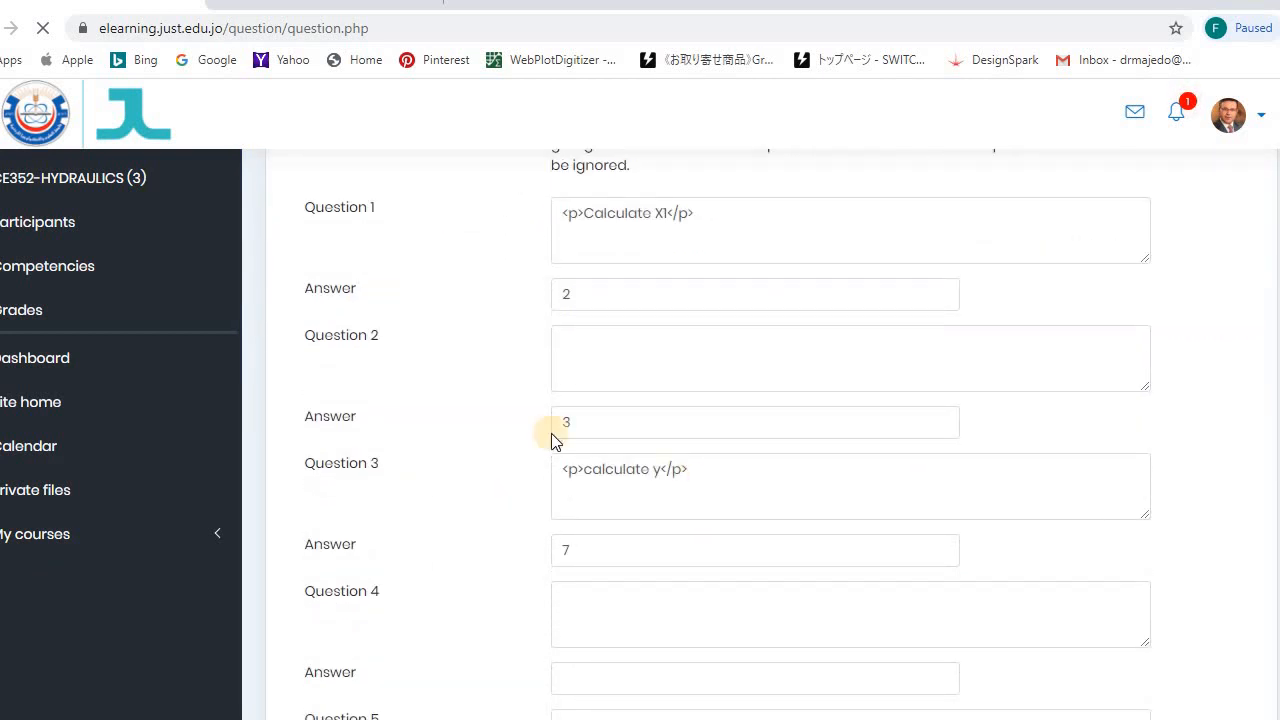
scroll(423, 409, down, 2)
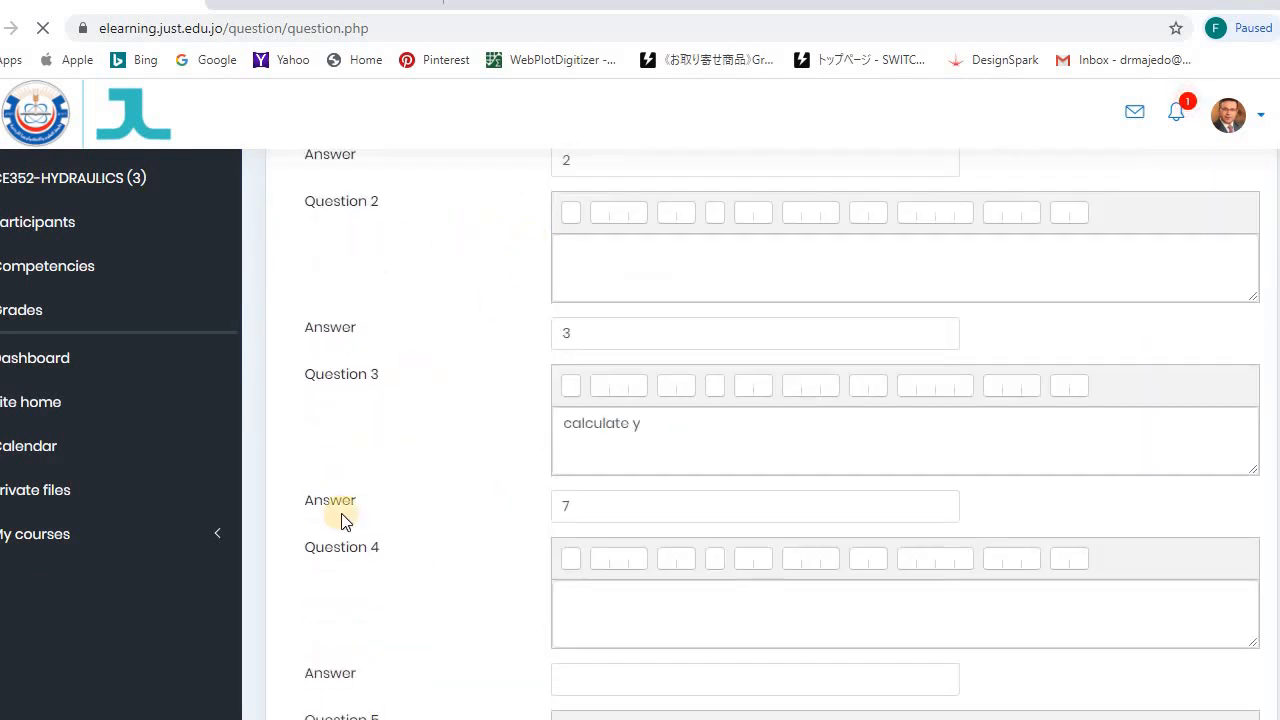
scroll(393, 543, down, 2)
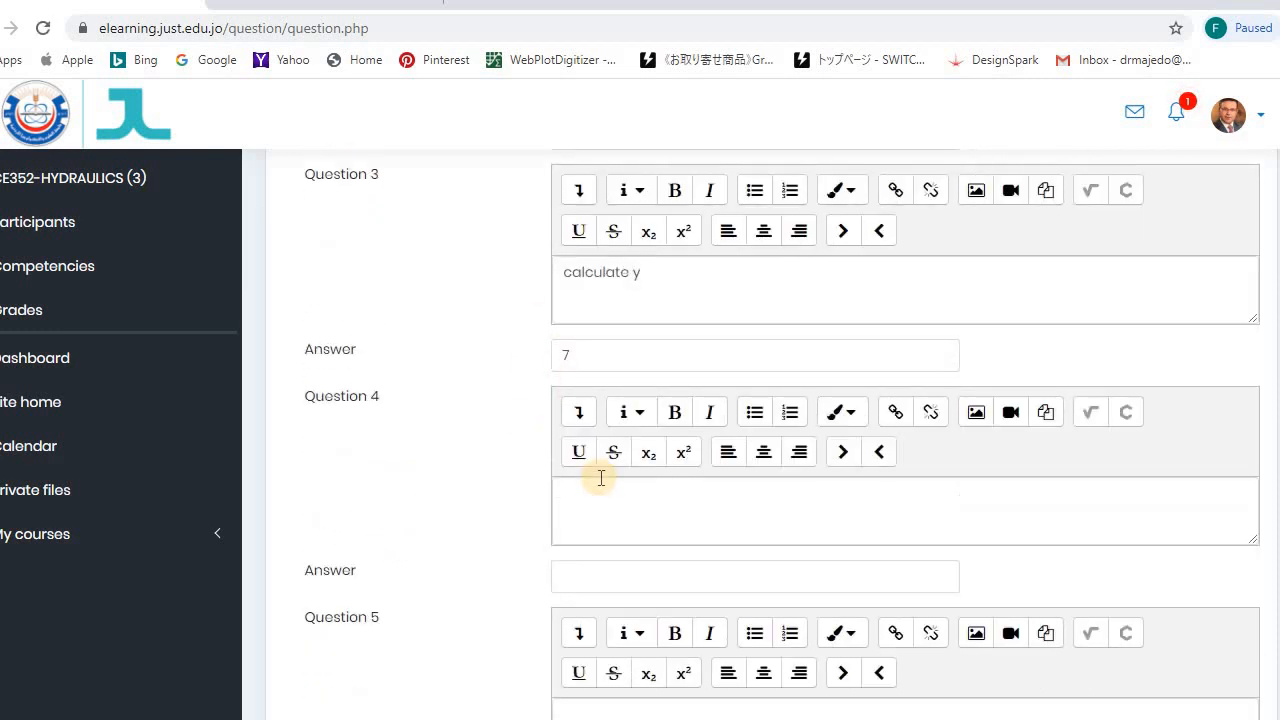
click(610, 580)
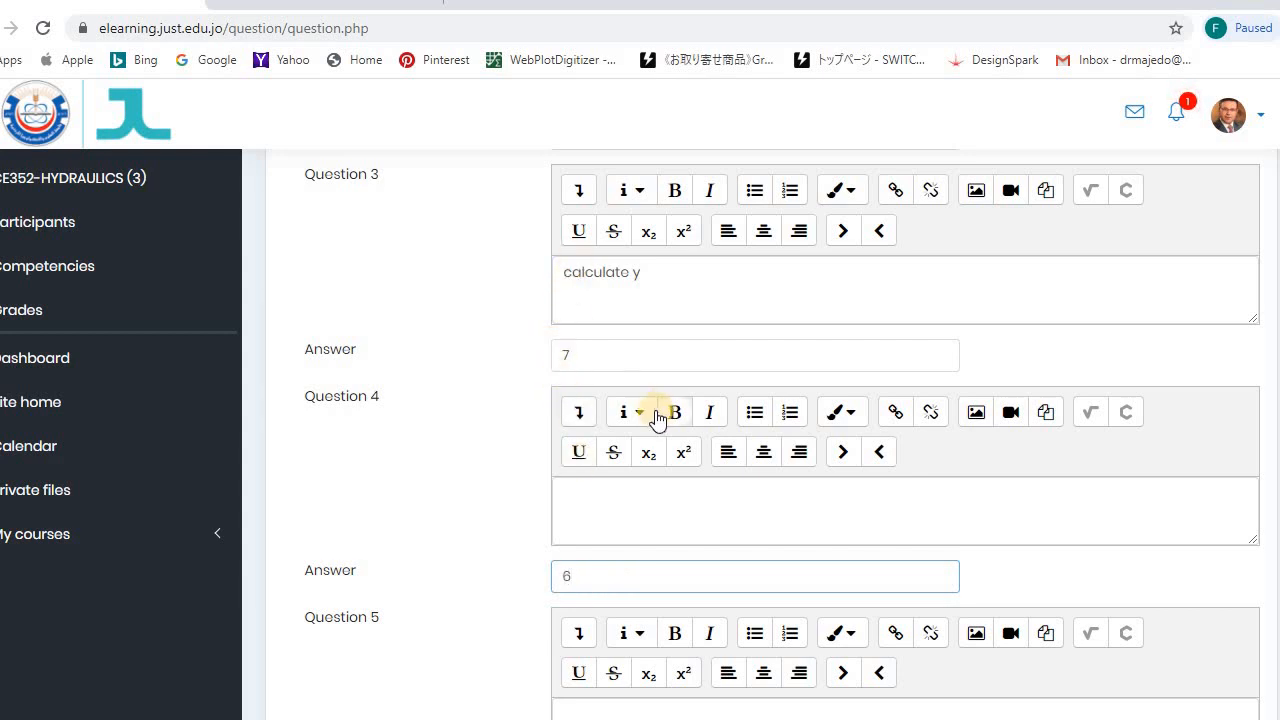
Extend the answers section with another set of blanks for 3 more questions
scroll(657, 418, down, 3)
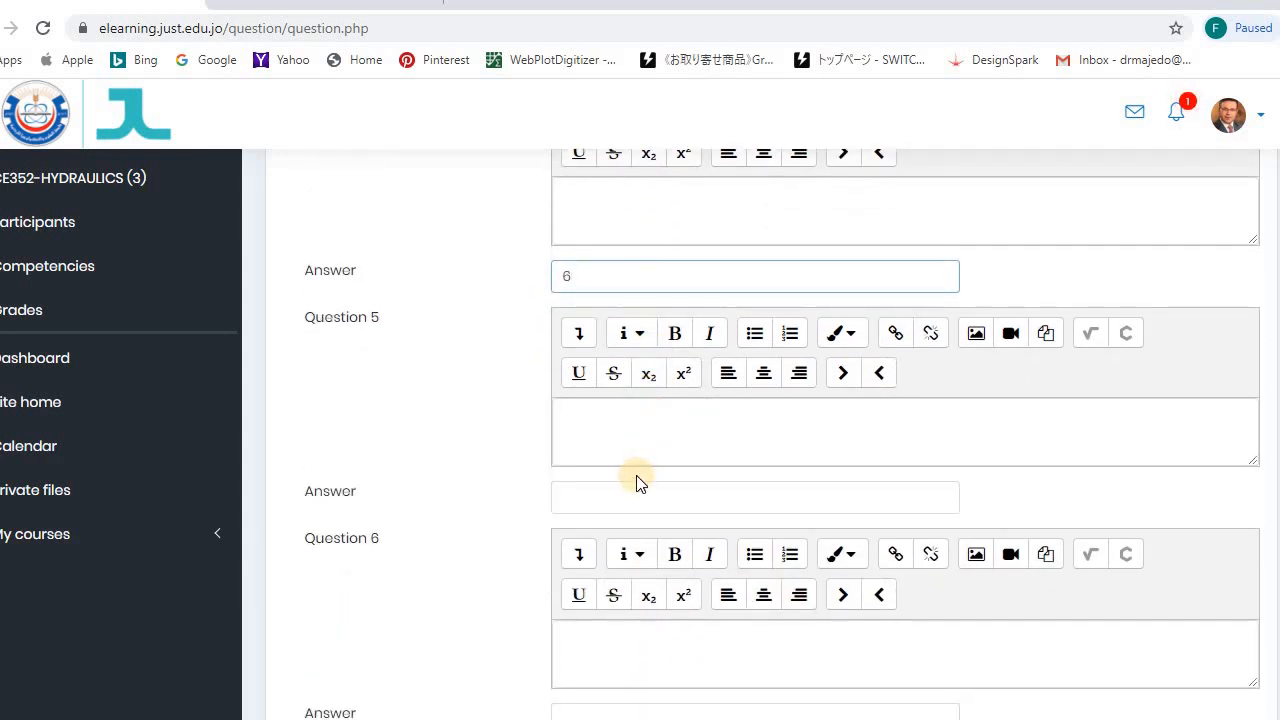
scroll(640, 483, down, 1)
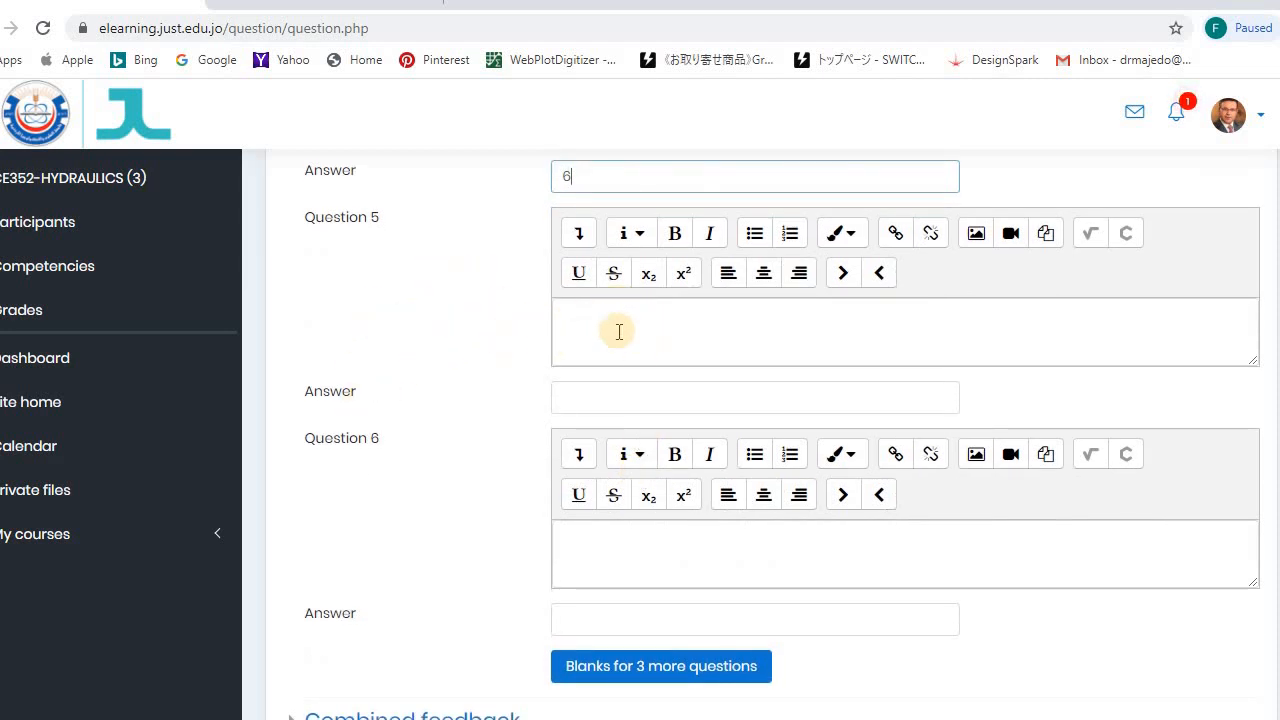
scroll(672, 500, down, 2)
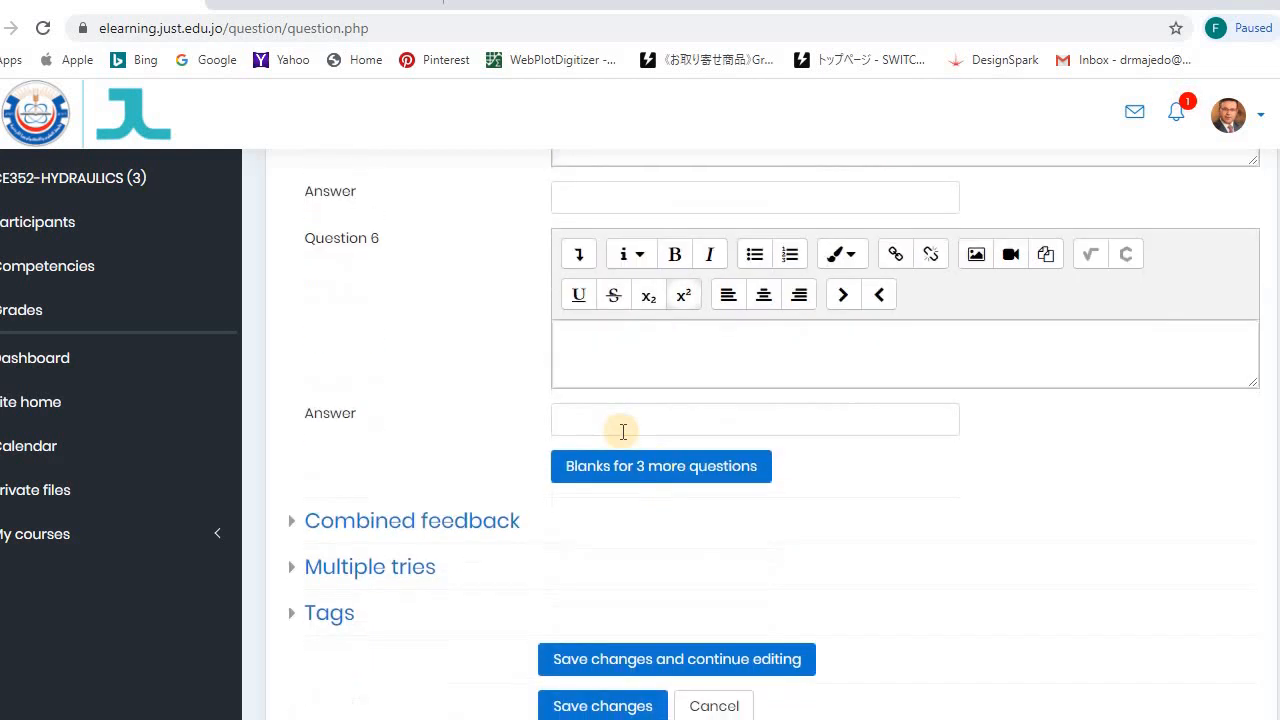
click(669, 470)
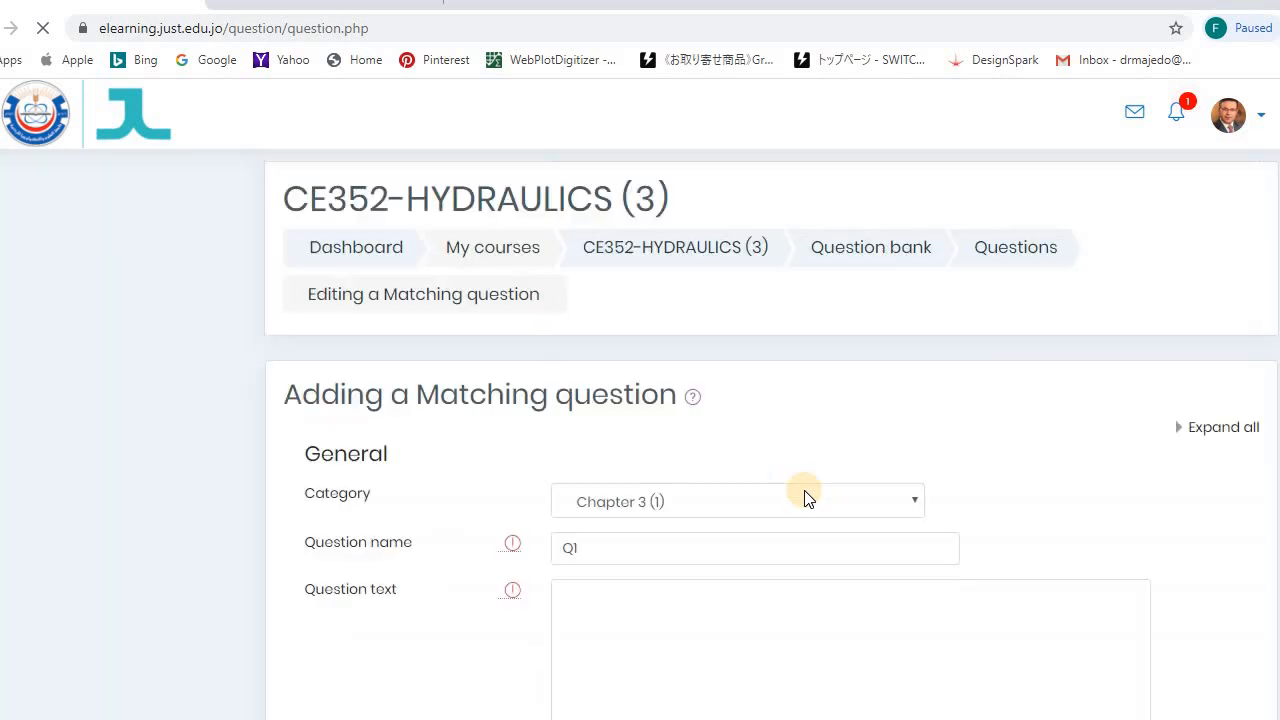
Cancel the new matching question and return to the Chapter 3 question list
scroll(796, 486, down, 10)
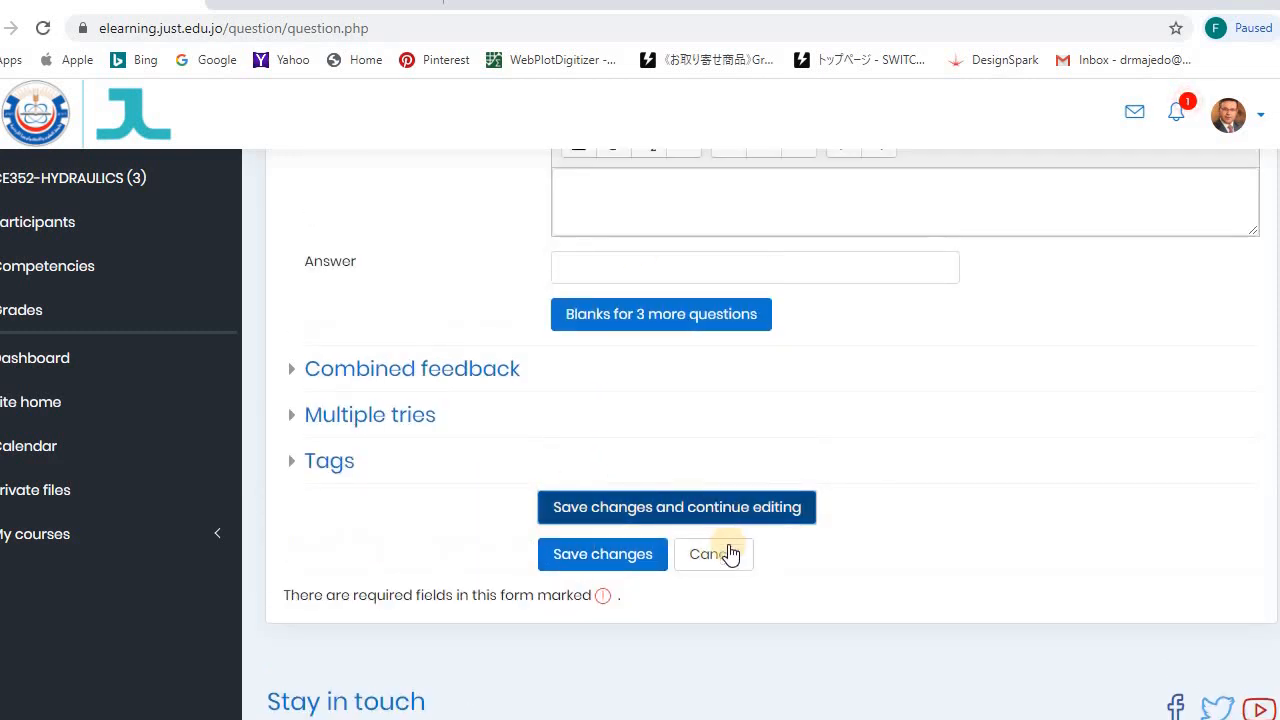
click(730, 554)
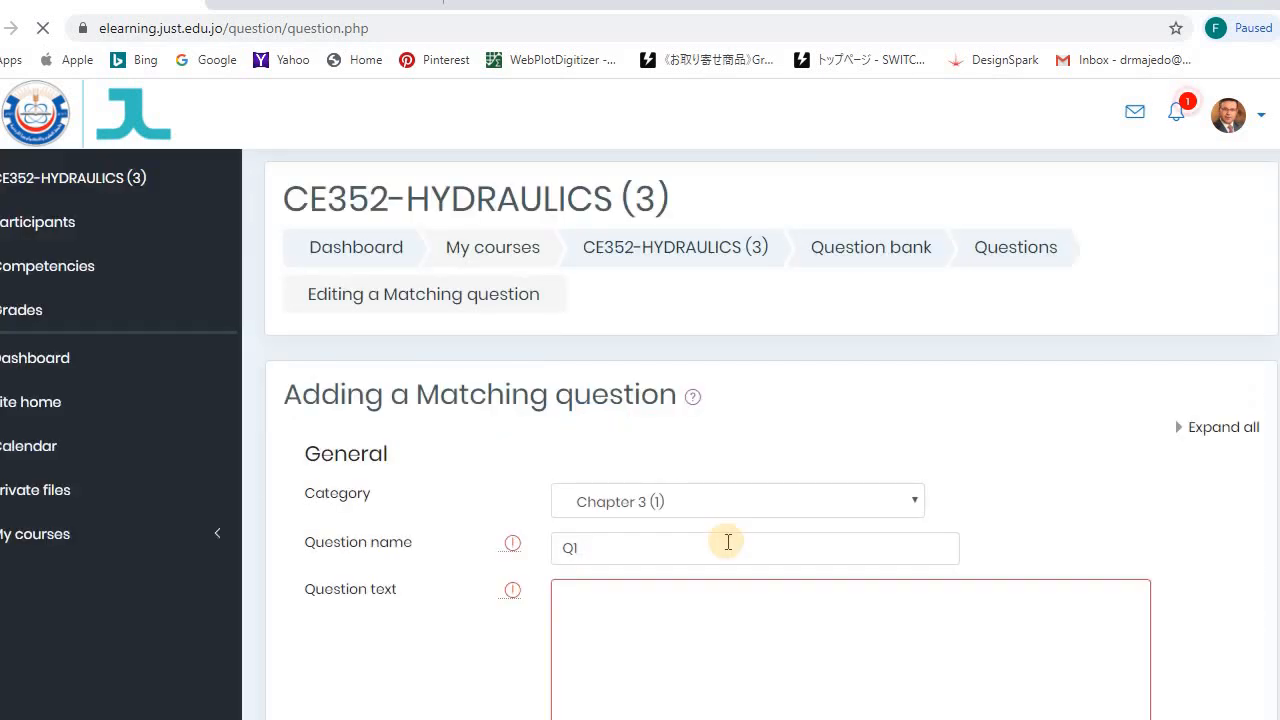
scroll(728, 542, down, 15)
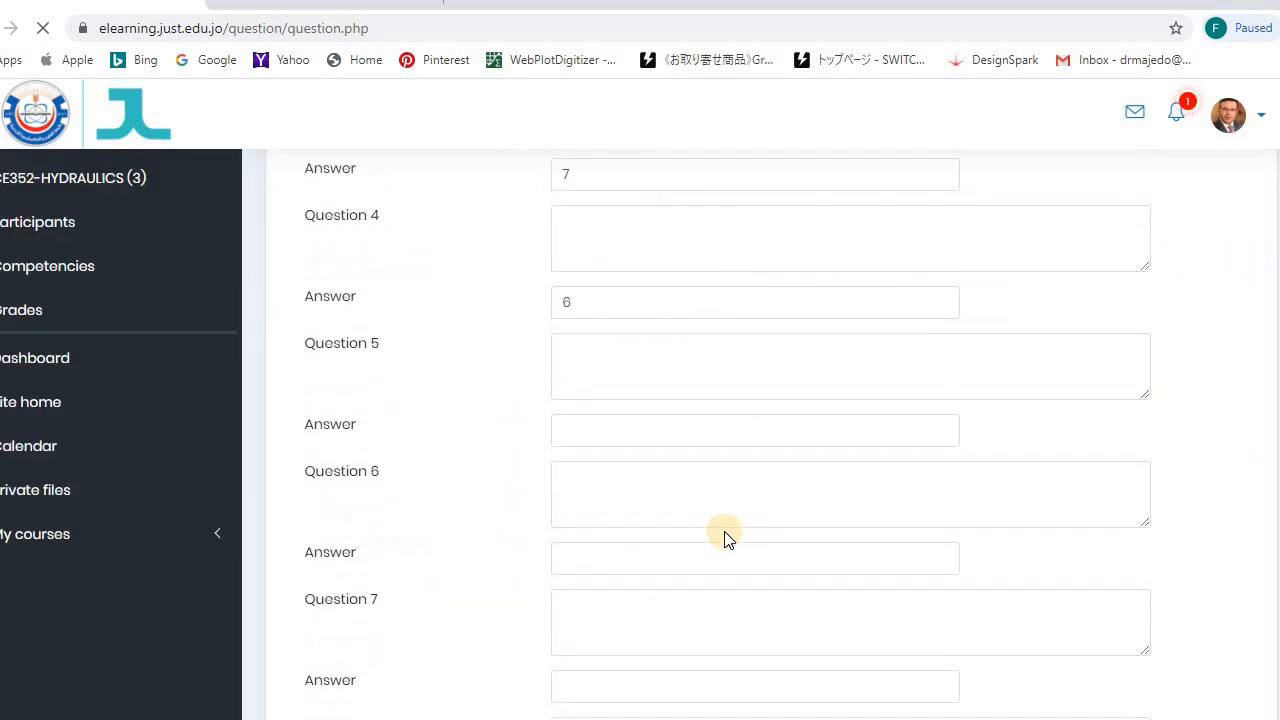
scroll(727, 538, down, 5)
click(735, 441)
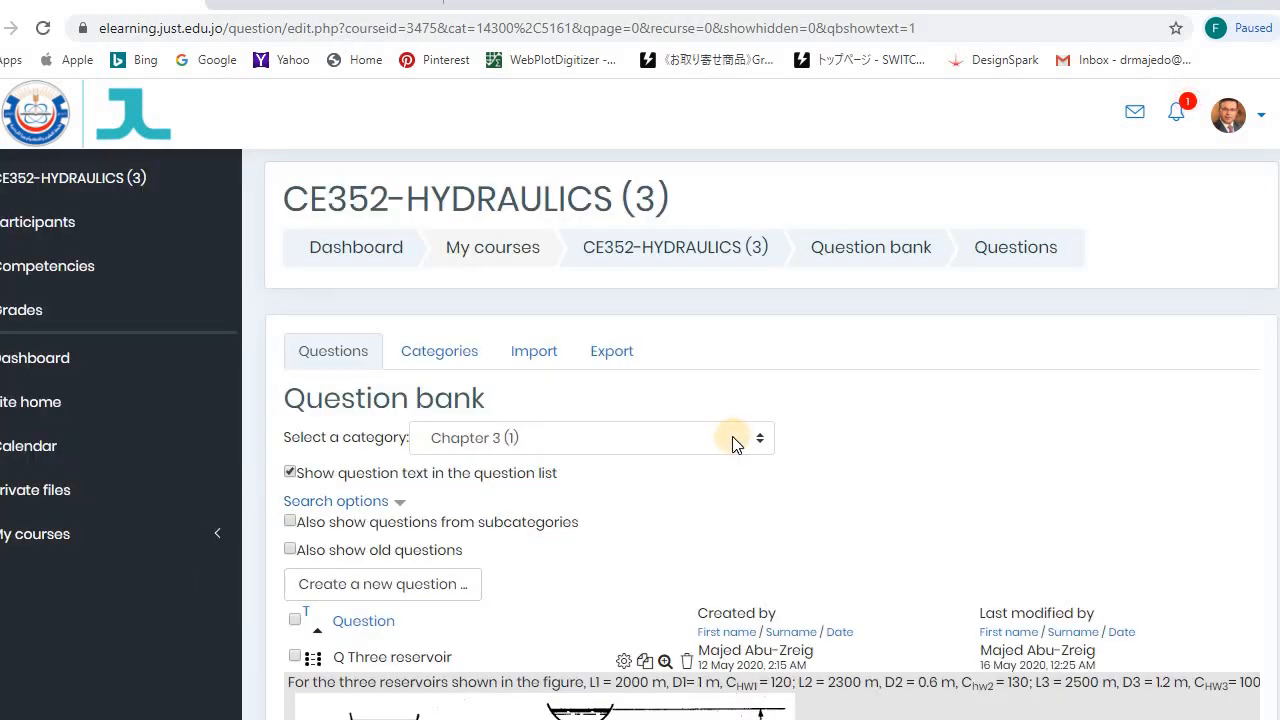
Preview the existing "Q Three reservoir" matching question and examine its problem text, figure and sub-questions
scroll(733, 443, down, 3)
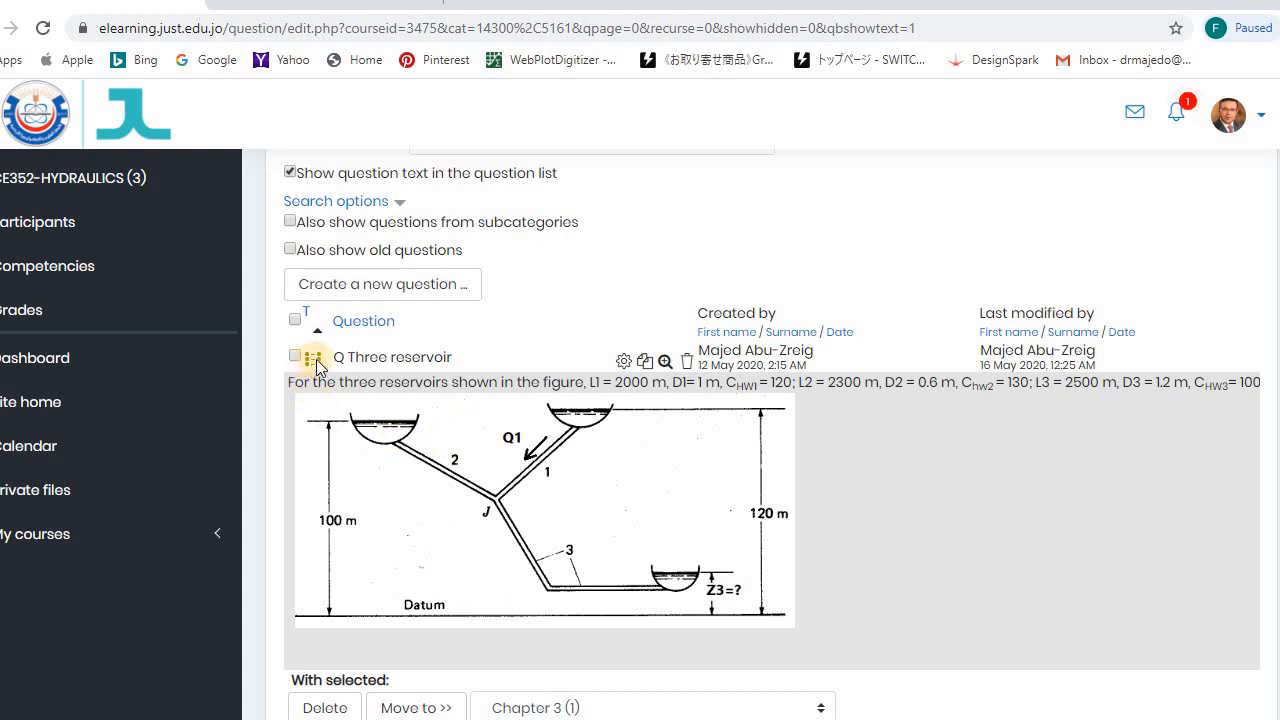
click(665, 363)
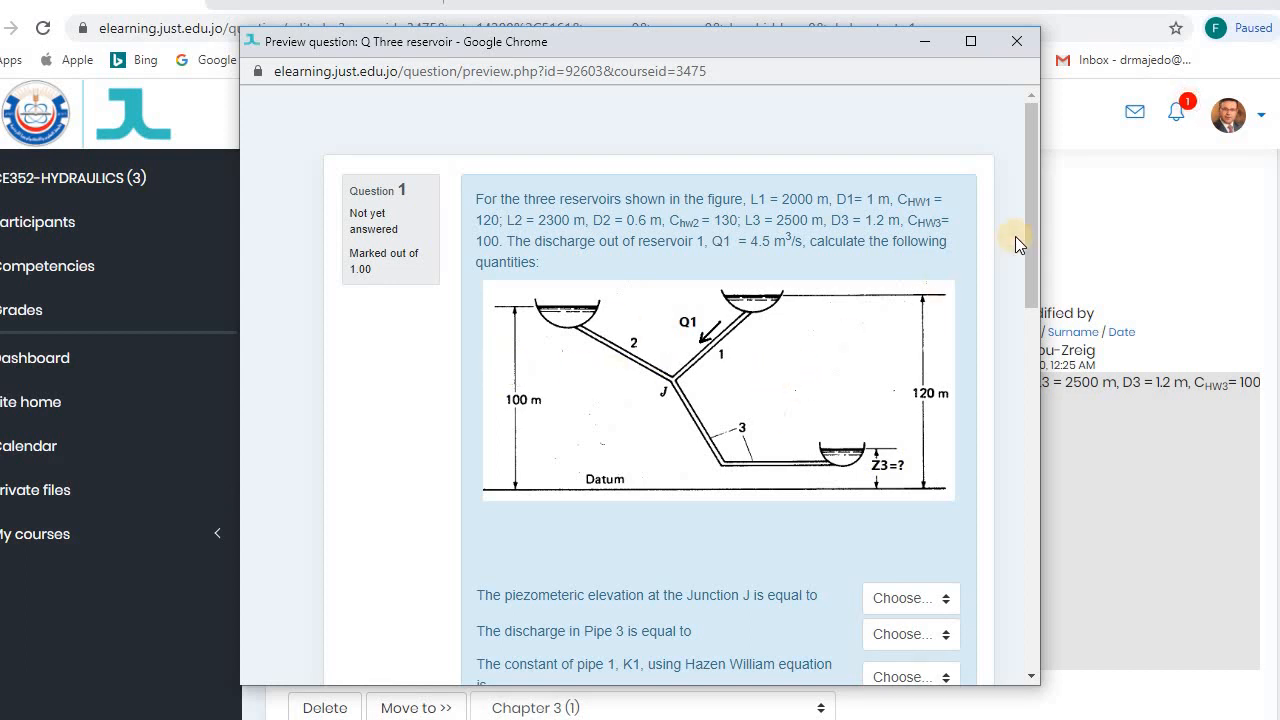
drag(1031, 252, 1033, 340)
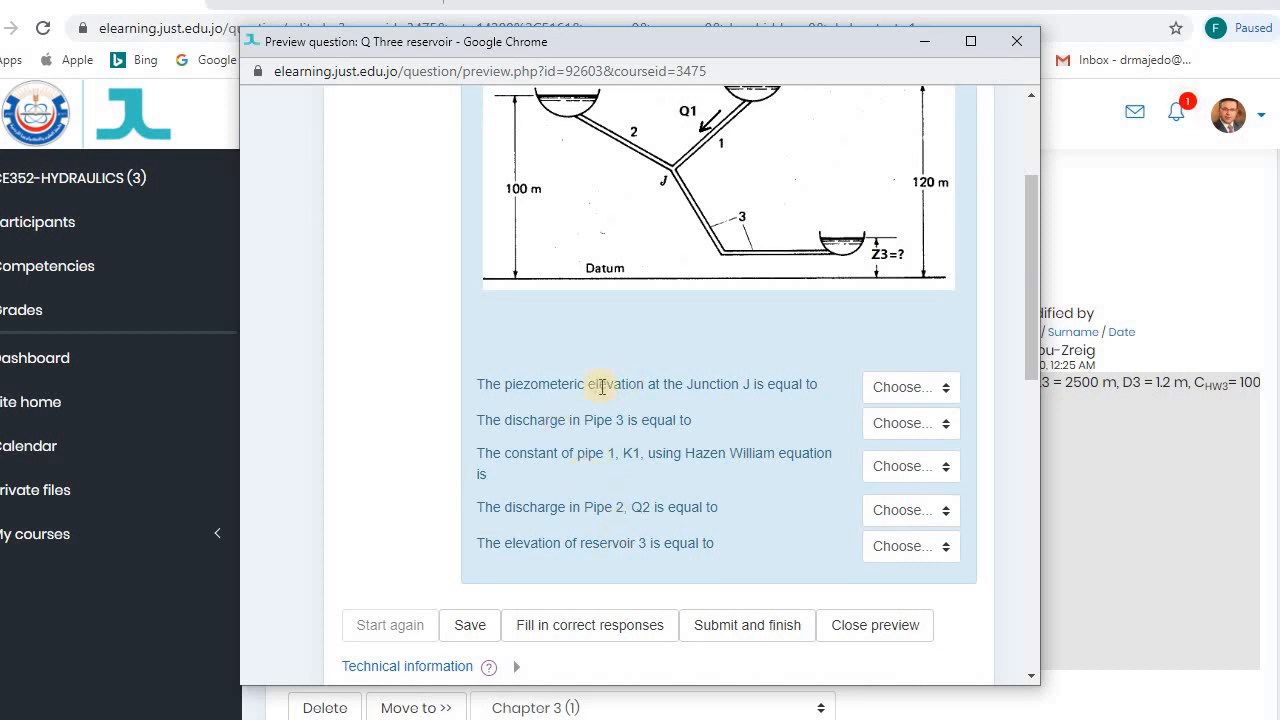
scroll(659, 395, up, 3)
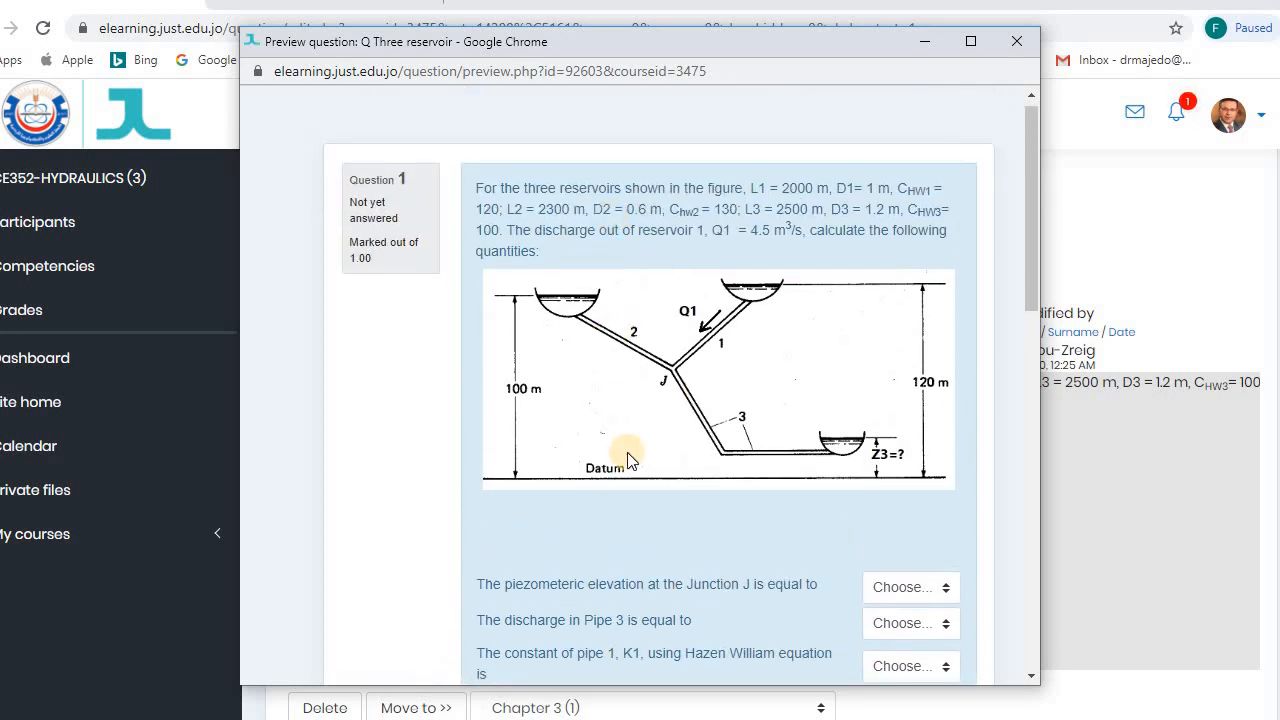
scroll(575, 582, down, 3)
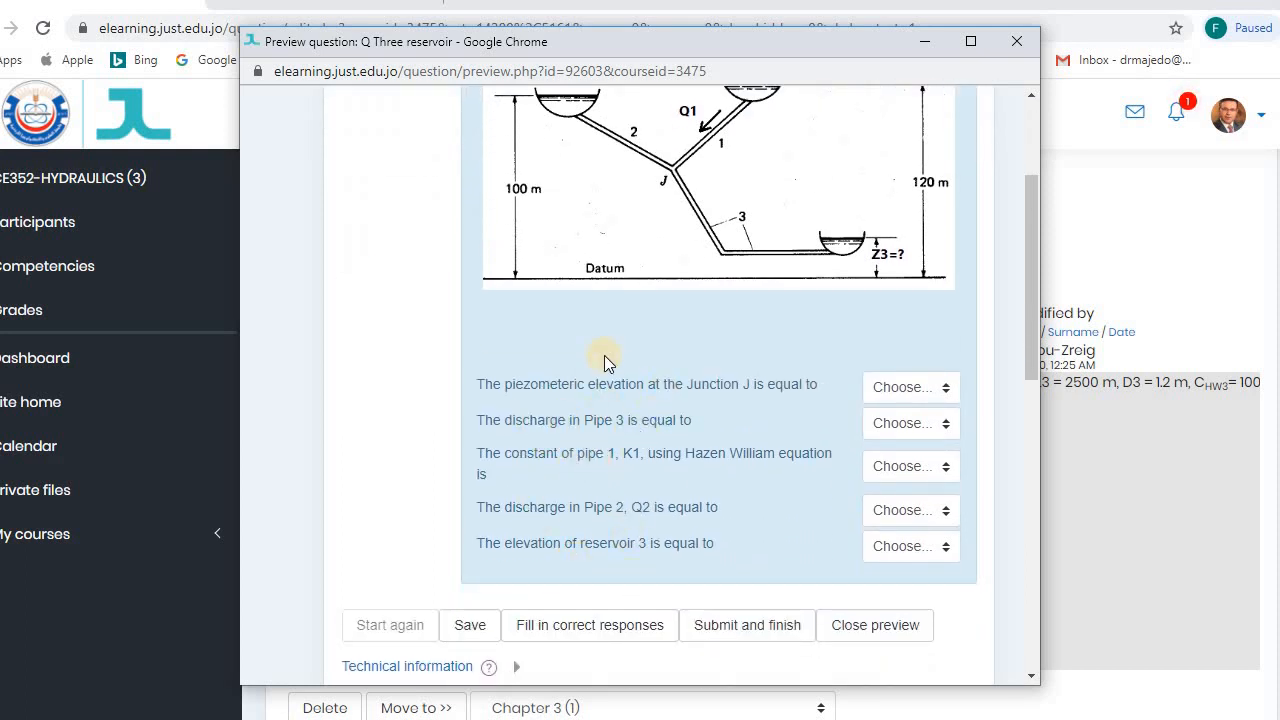
scroll(593, 475, down, 2)
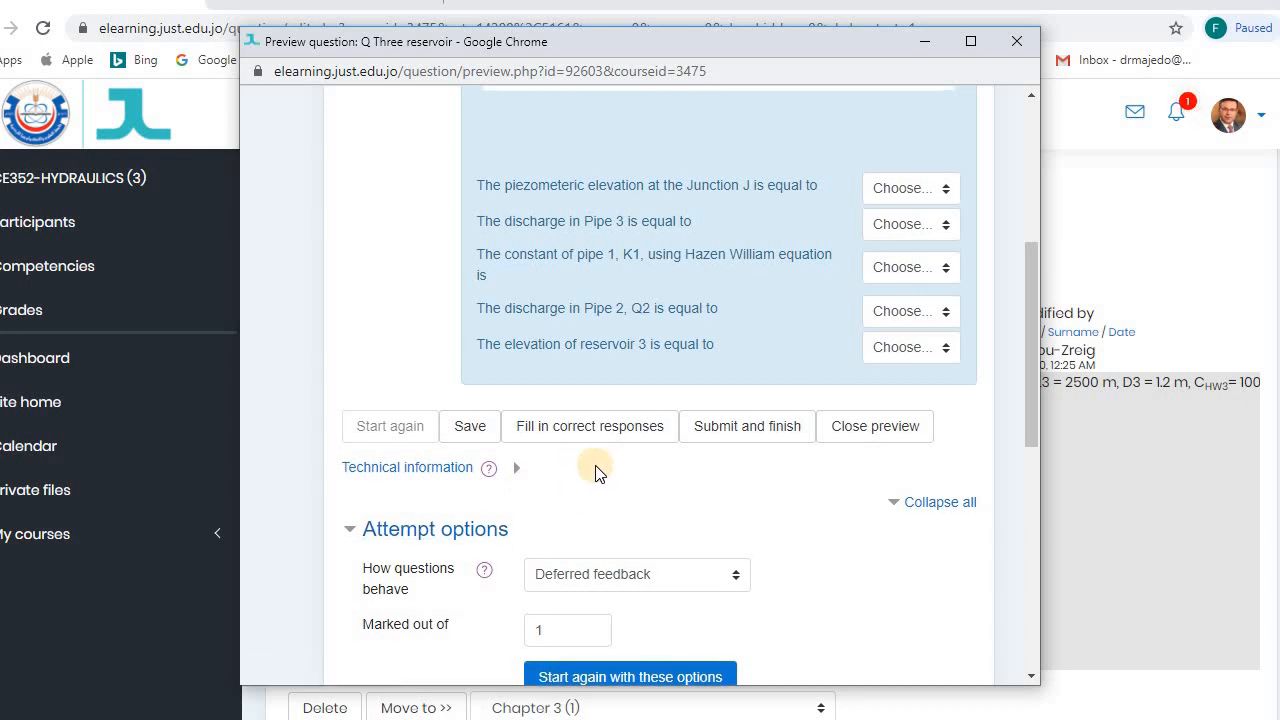
scroll(570, 310, up, 1)
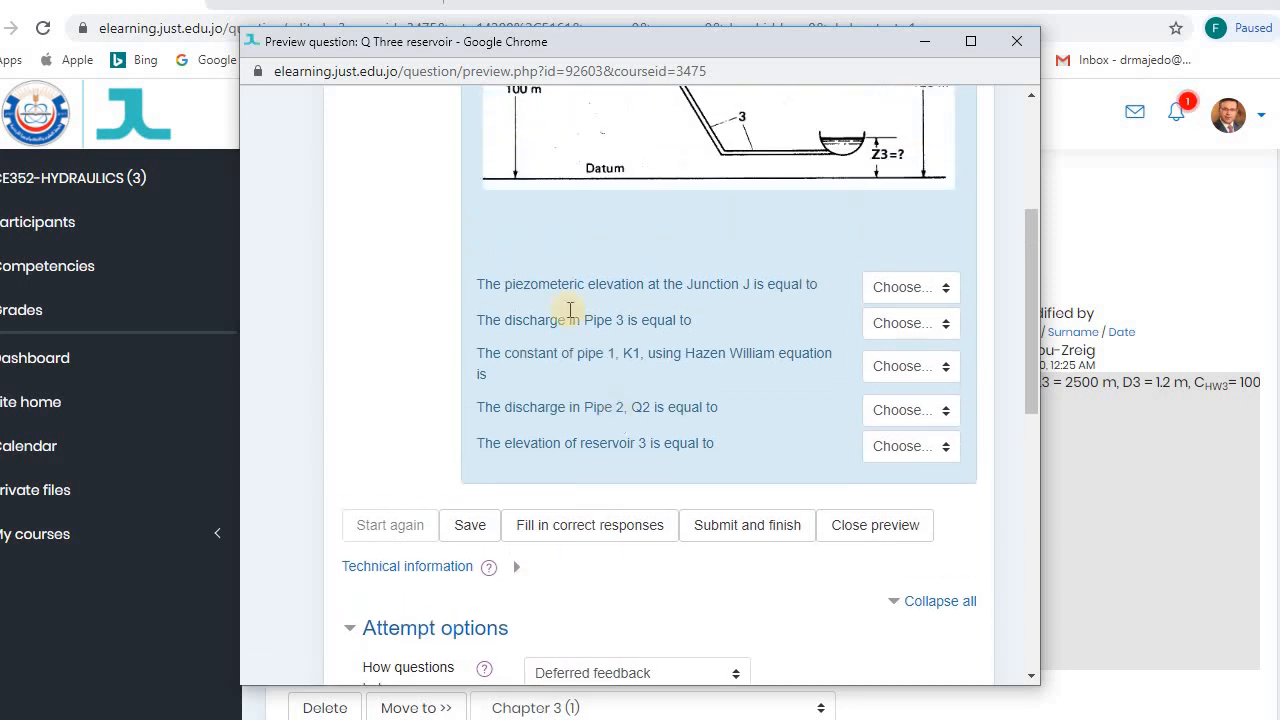
Examine the answer choices for the Junction J elevation, Pipe 3 discharge and reservoir 3 elevation sub-questions, and close the preview
click(946, 288)
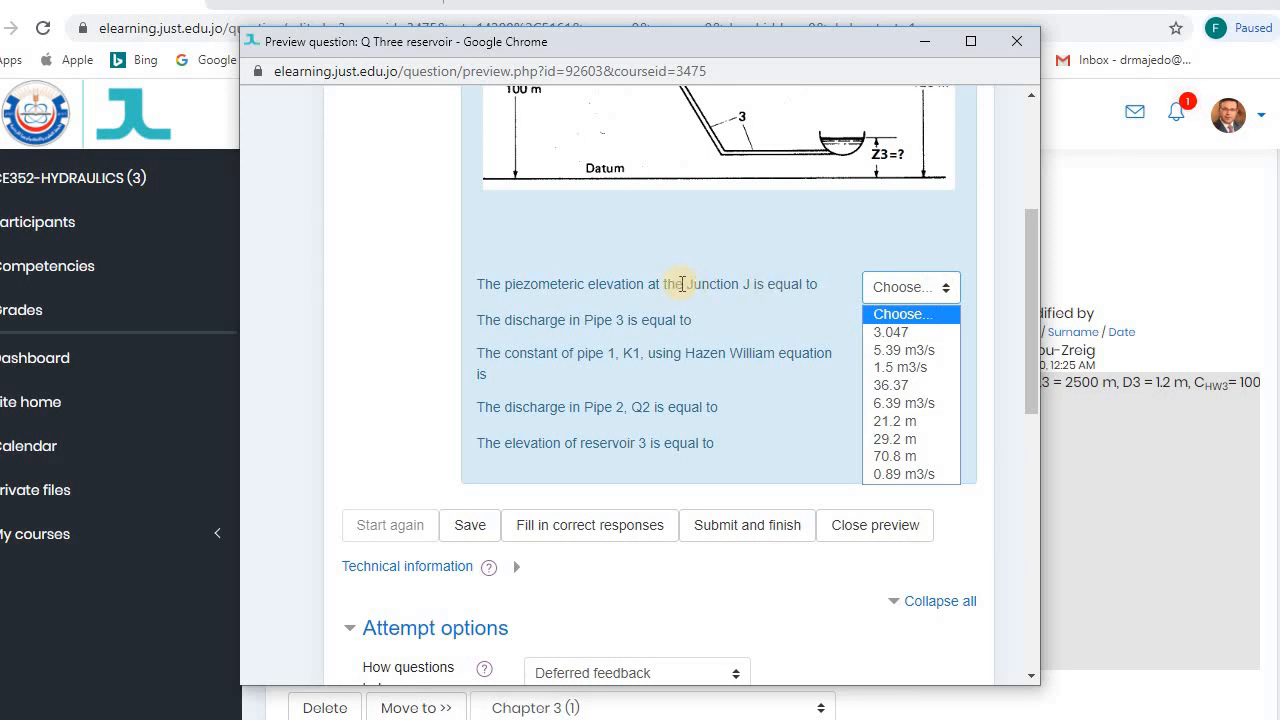
click(680, 253)
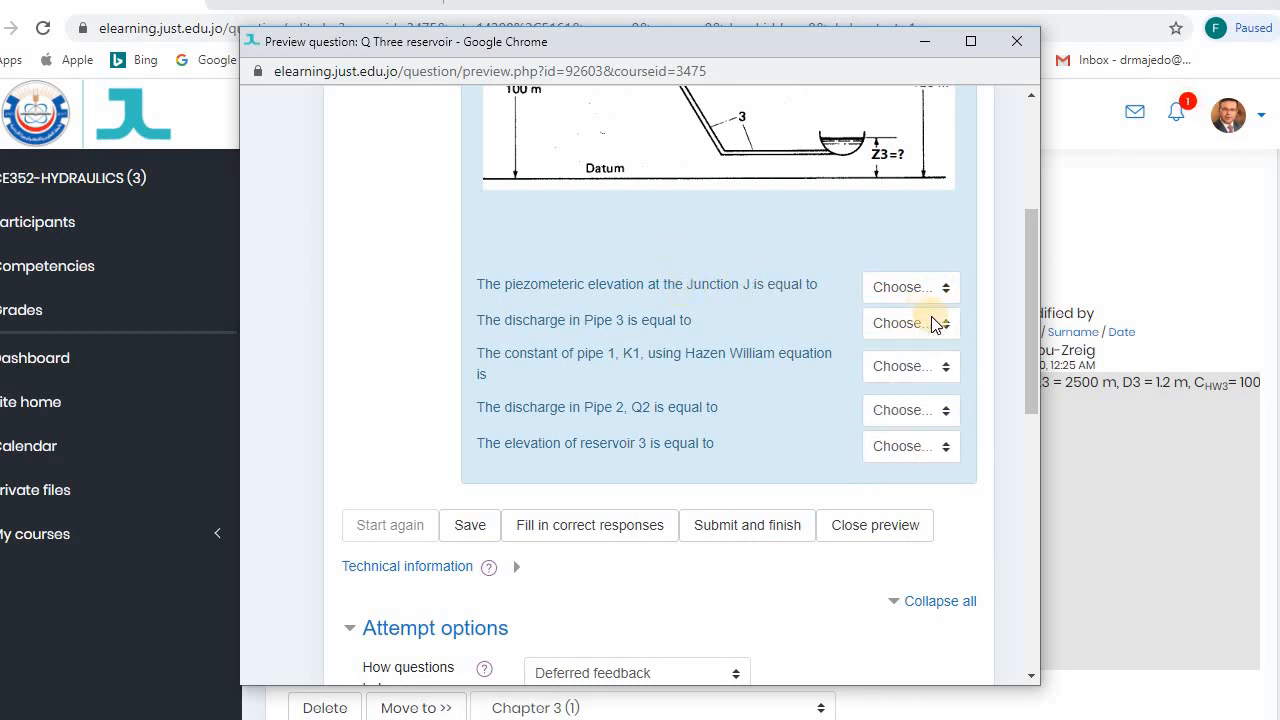
click(940, 326)
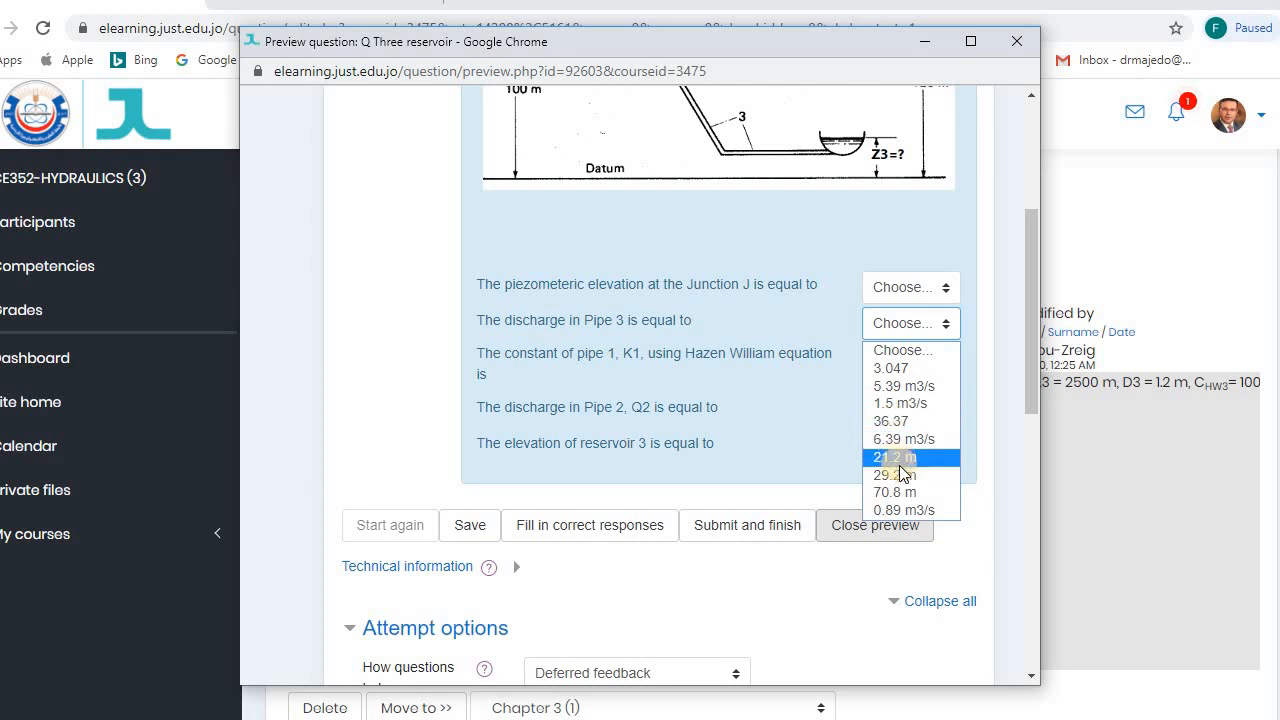
click(797, 241)
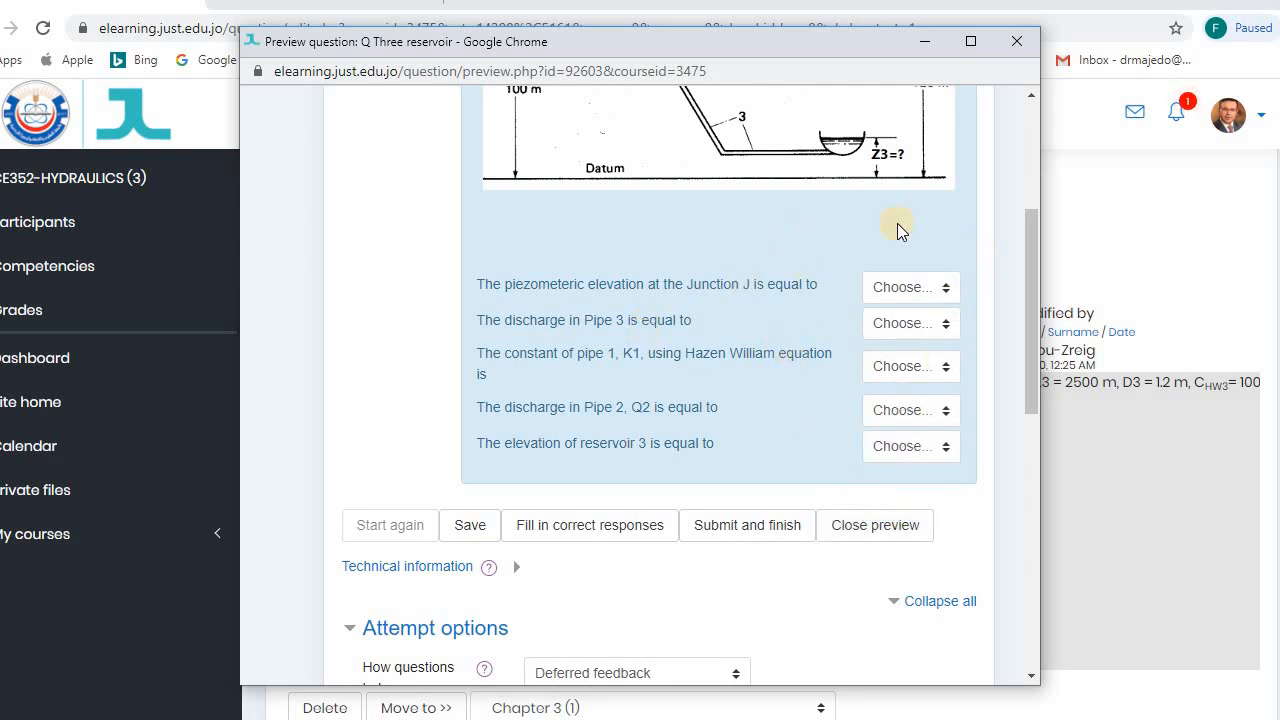
click(945, 446)
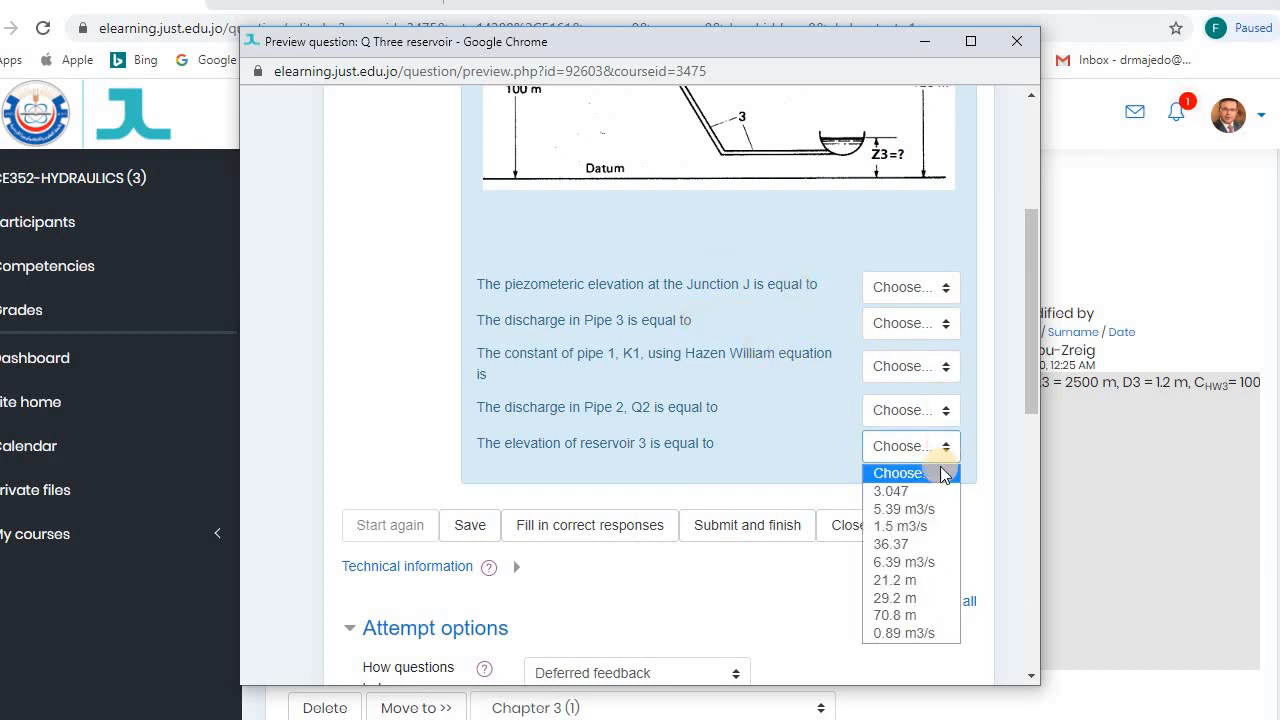
click(789, 415)
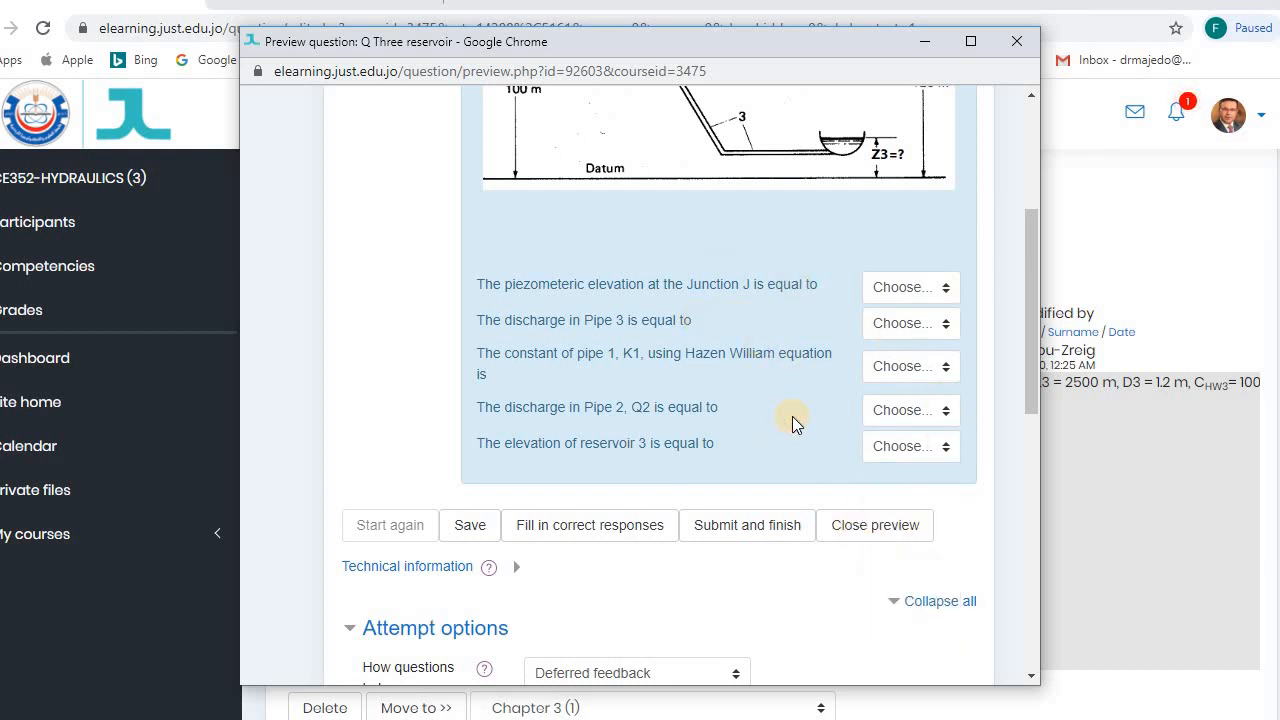
scroll(789, 416, up, 3)
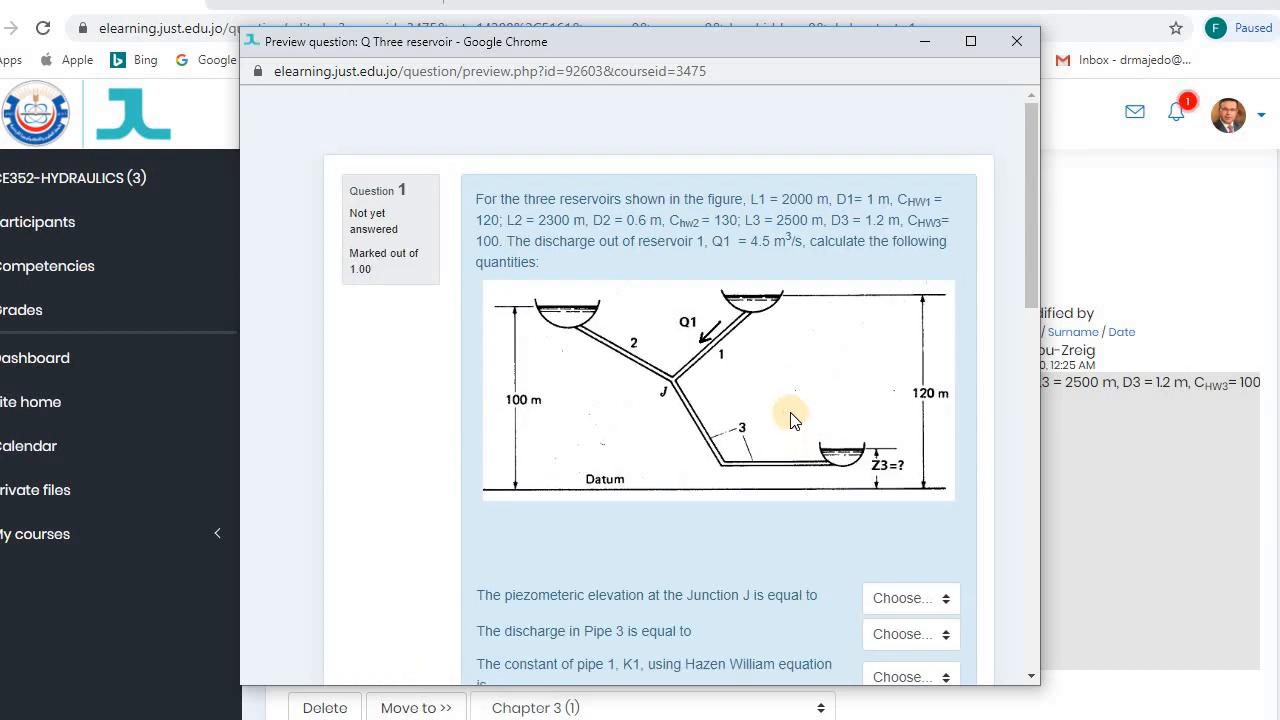
click(1013, 44)
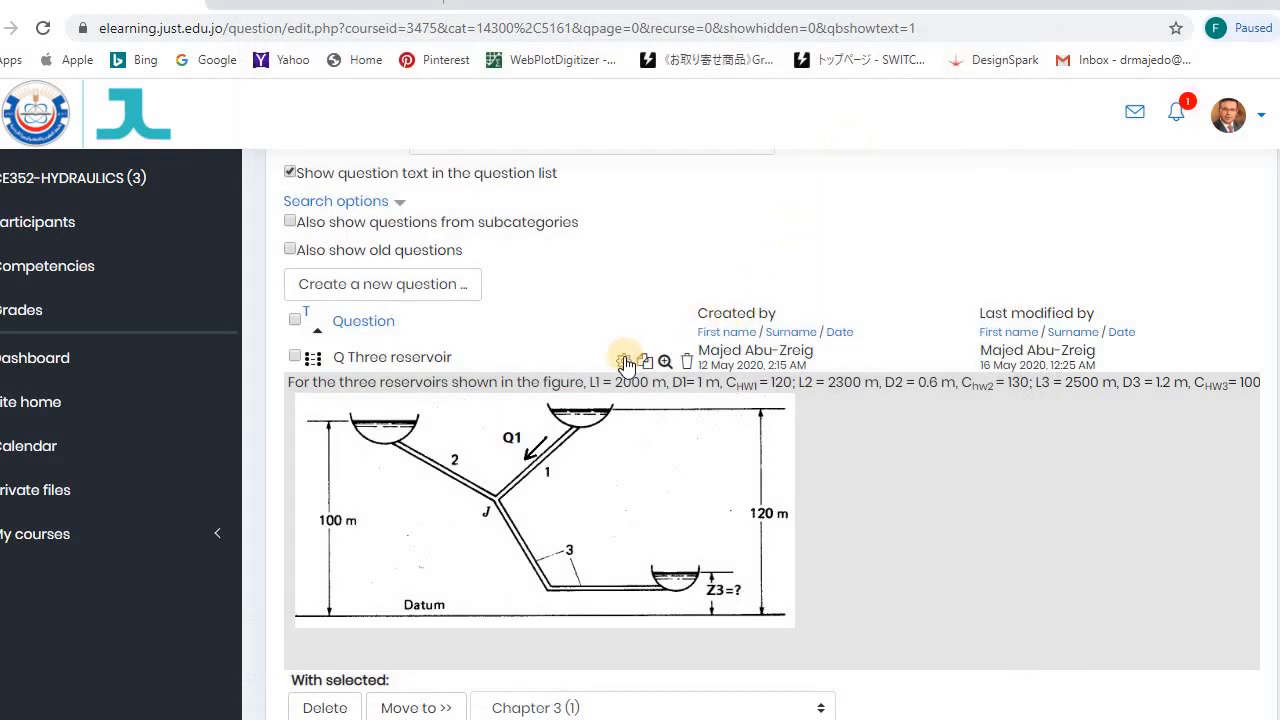
Open the "Q Three reservoir" question for editing and examine its category, name, question text and embedded figure
click(643, 360)
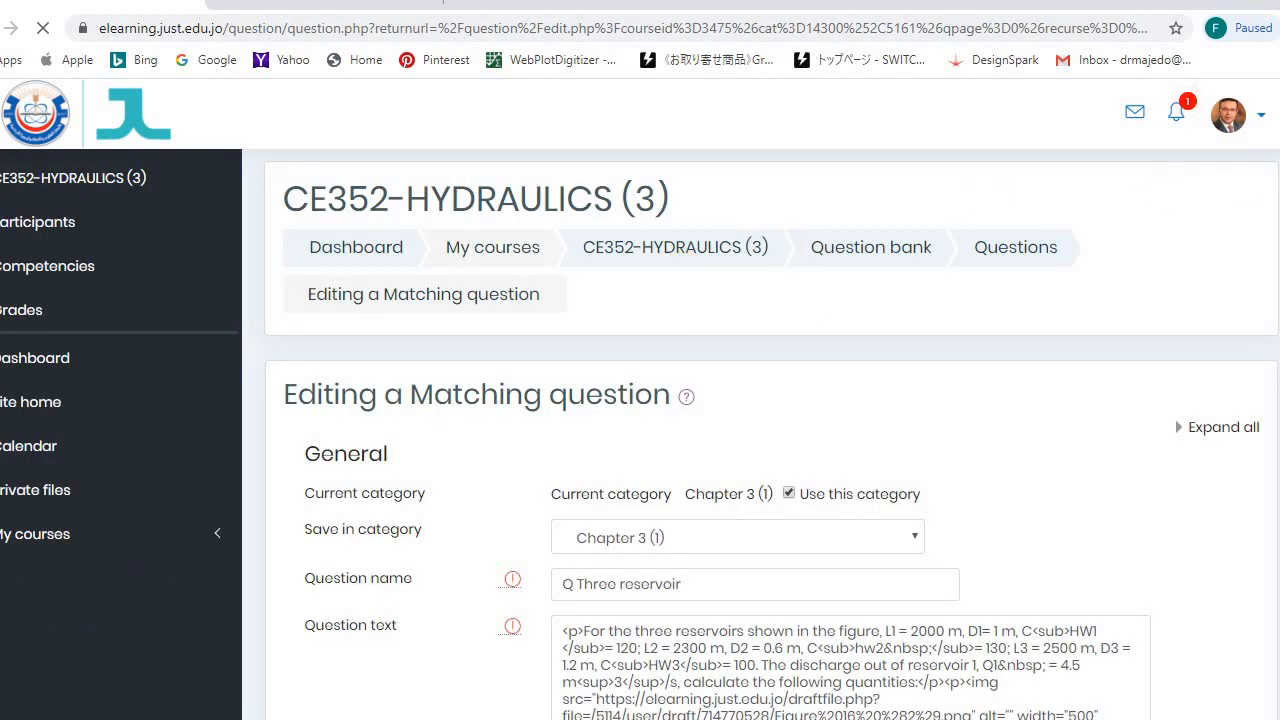
scroll(1022, 318, down, 3)
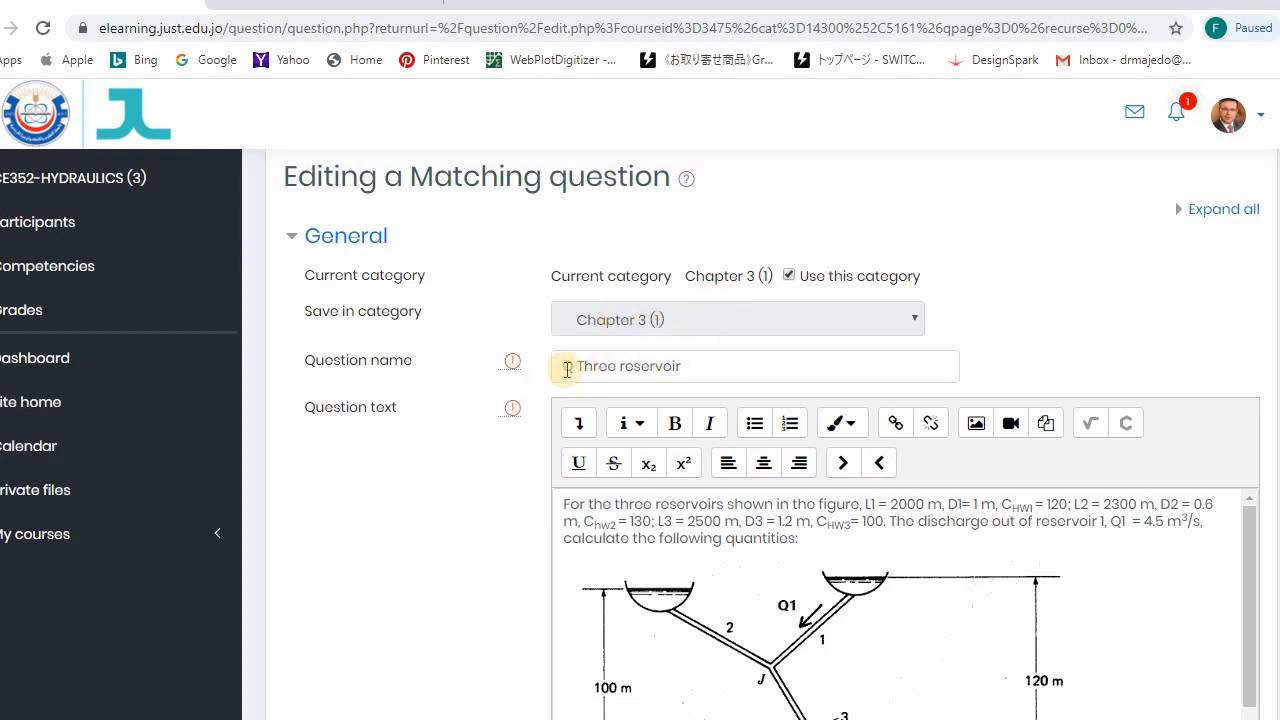
scroll(870, 352, down, 1)
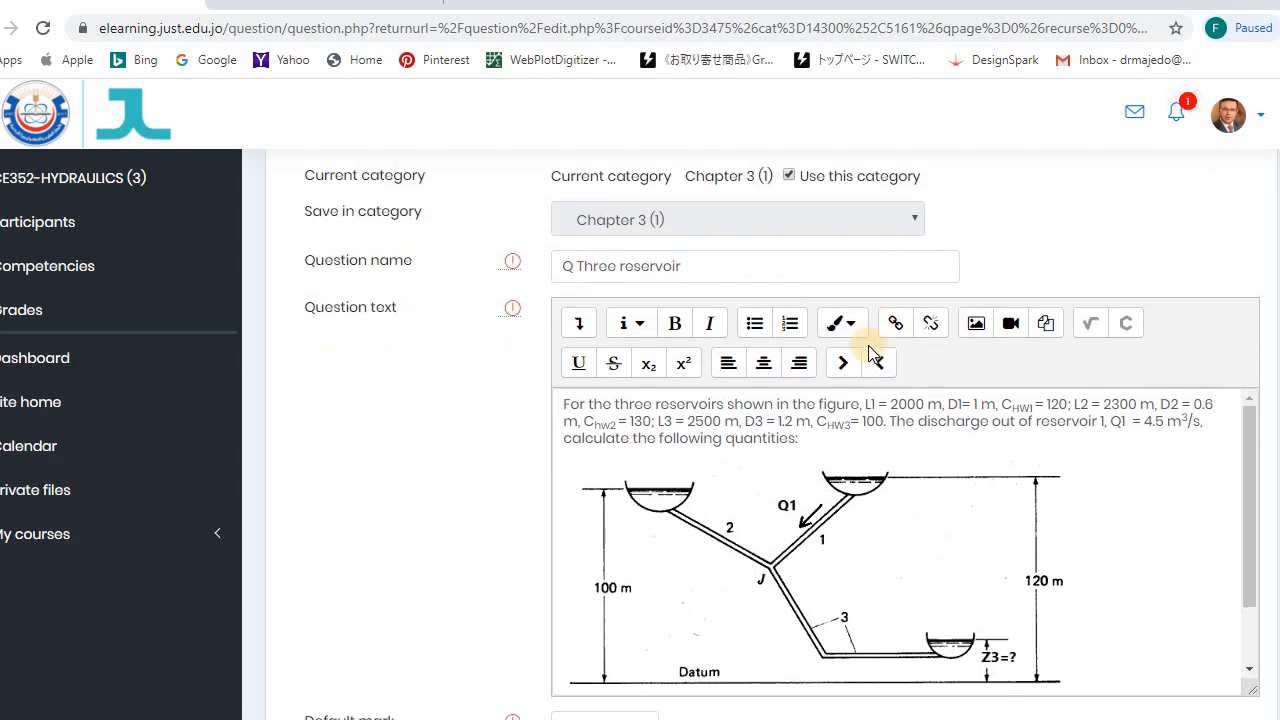
scroll(940, 452, down, 1)
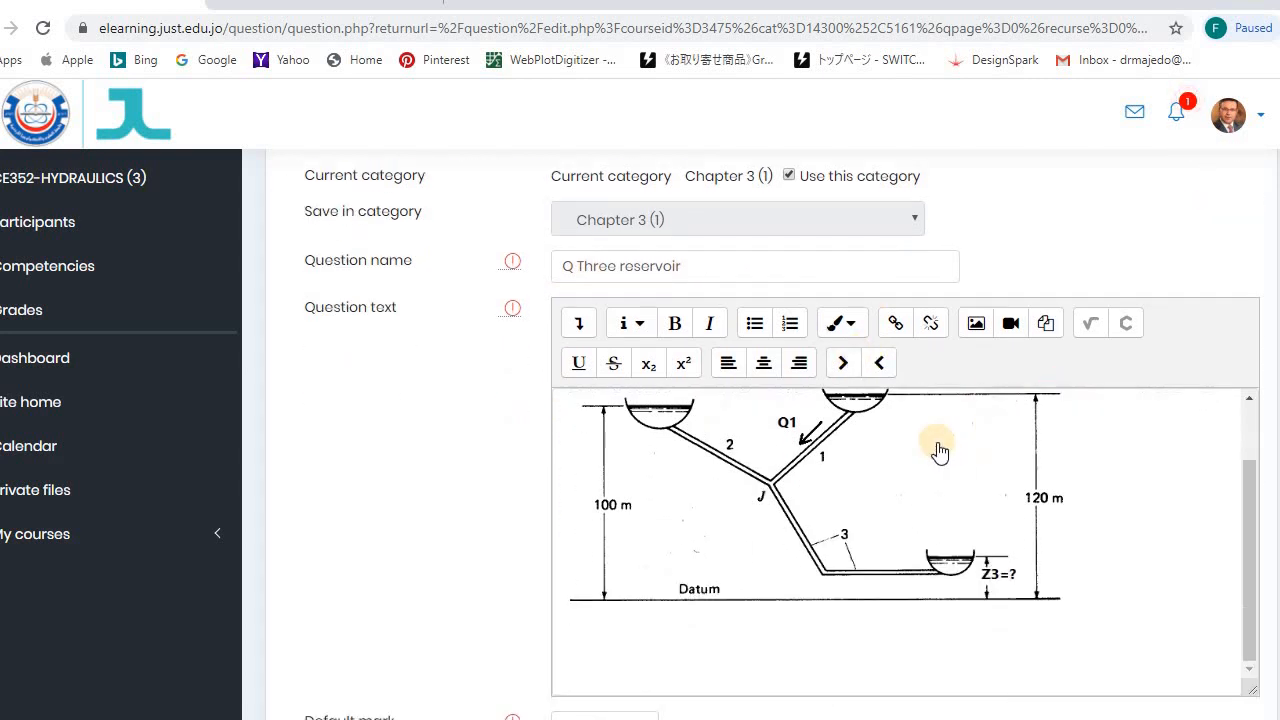
click(938, 453)
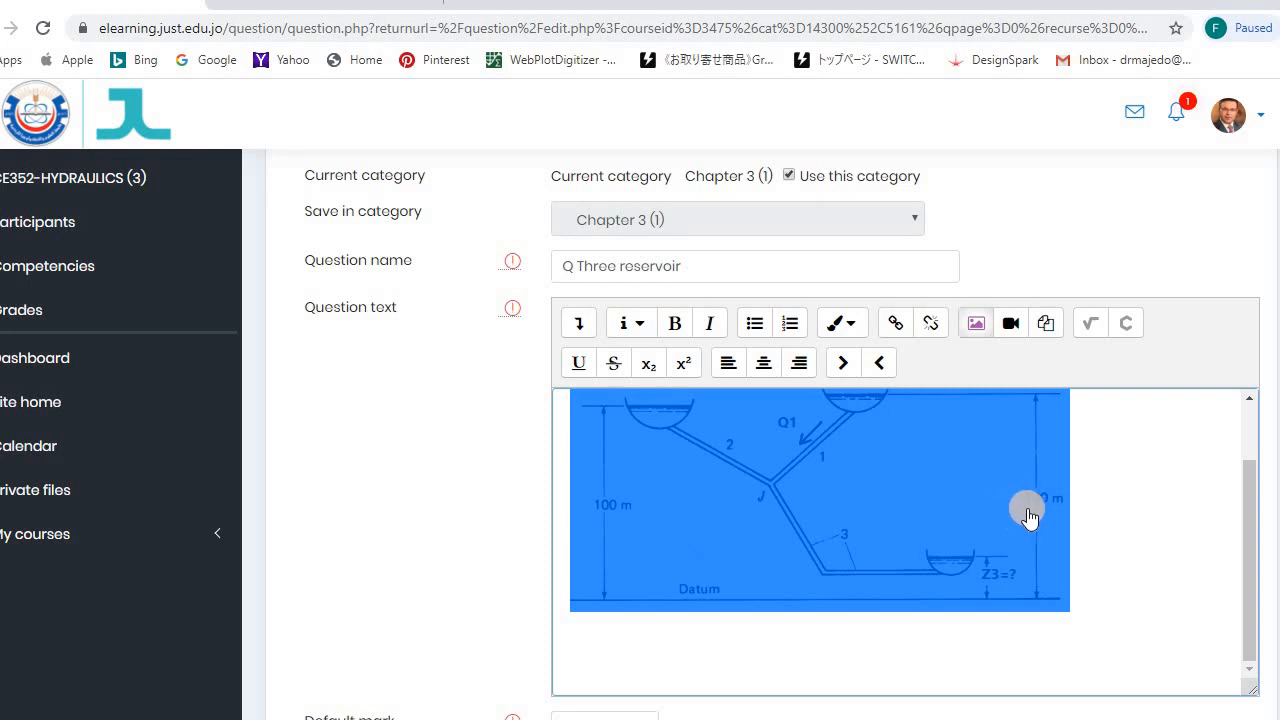
click(1134, 476)
scroll(1133, 476, down, 8)
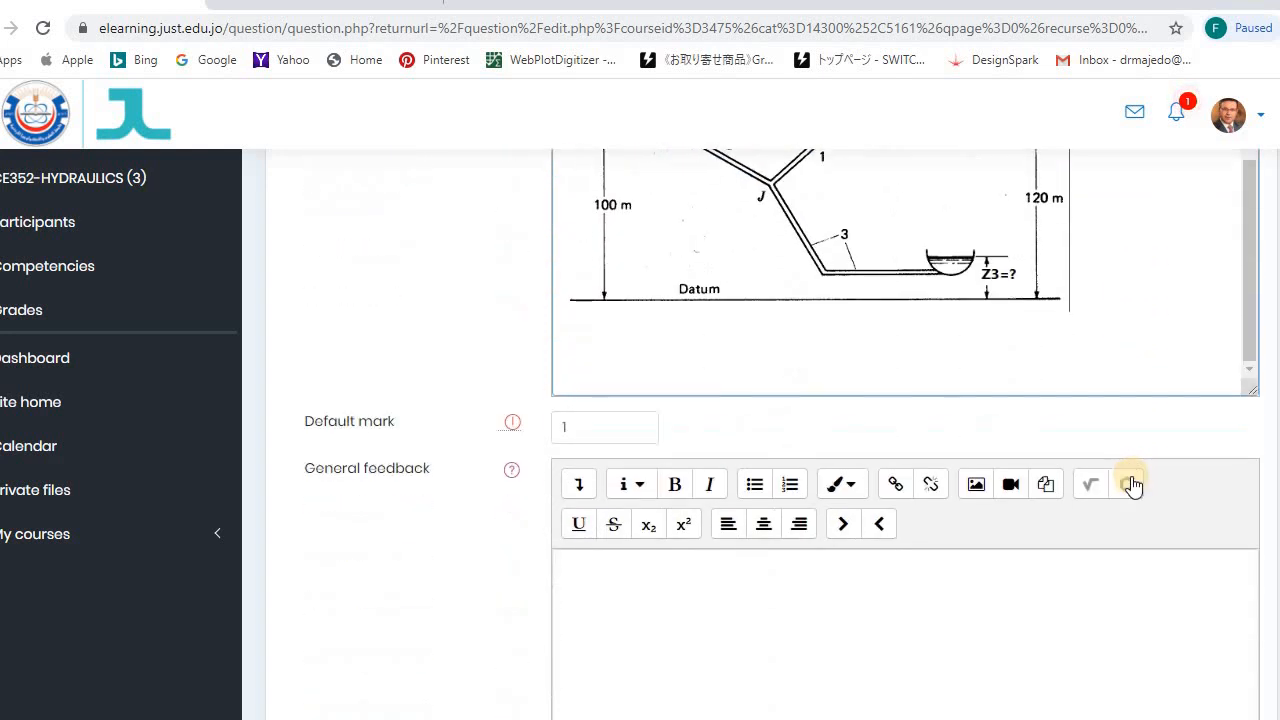
Examine the Shuffle option and the Question 1 to Question 5 entries with their answers, including the extra answers given with blank questions
scroll(1133, 485, down, 1)
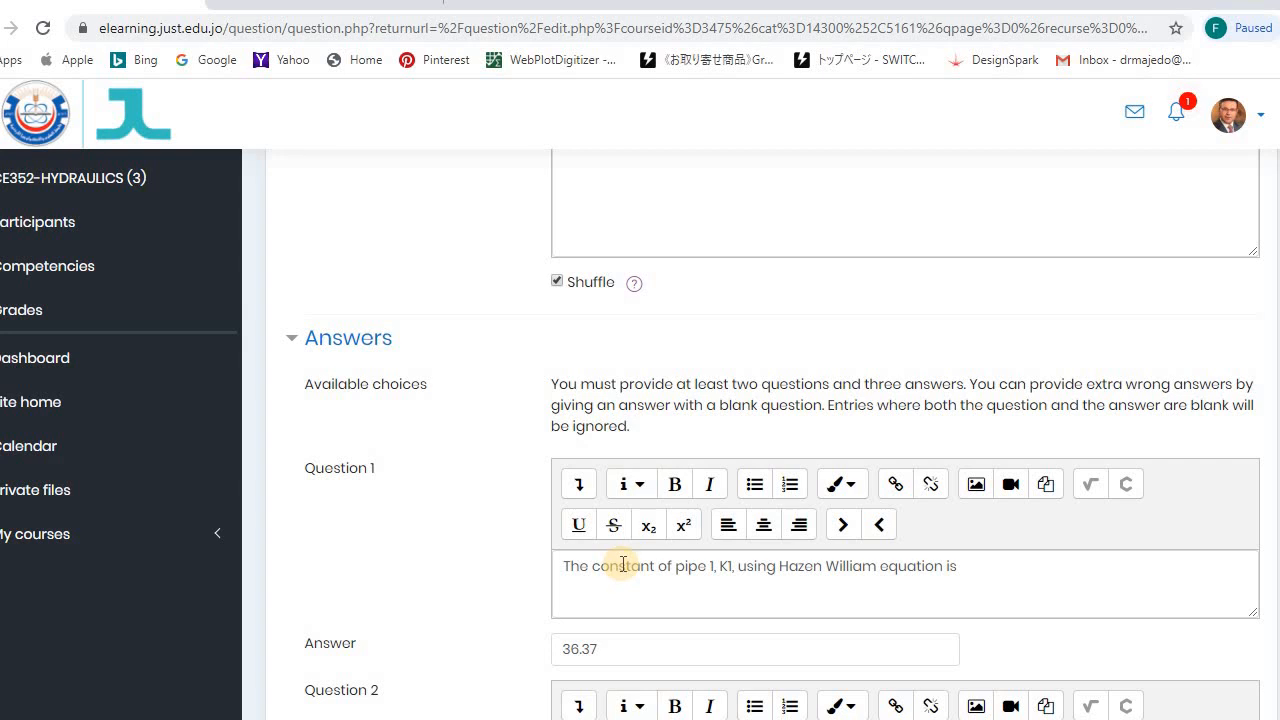
scroll(623, 563, down, 1)
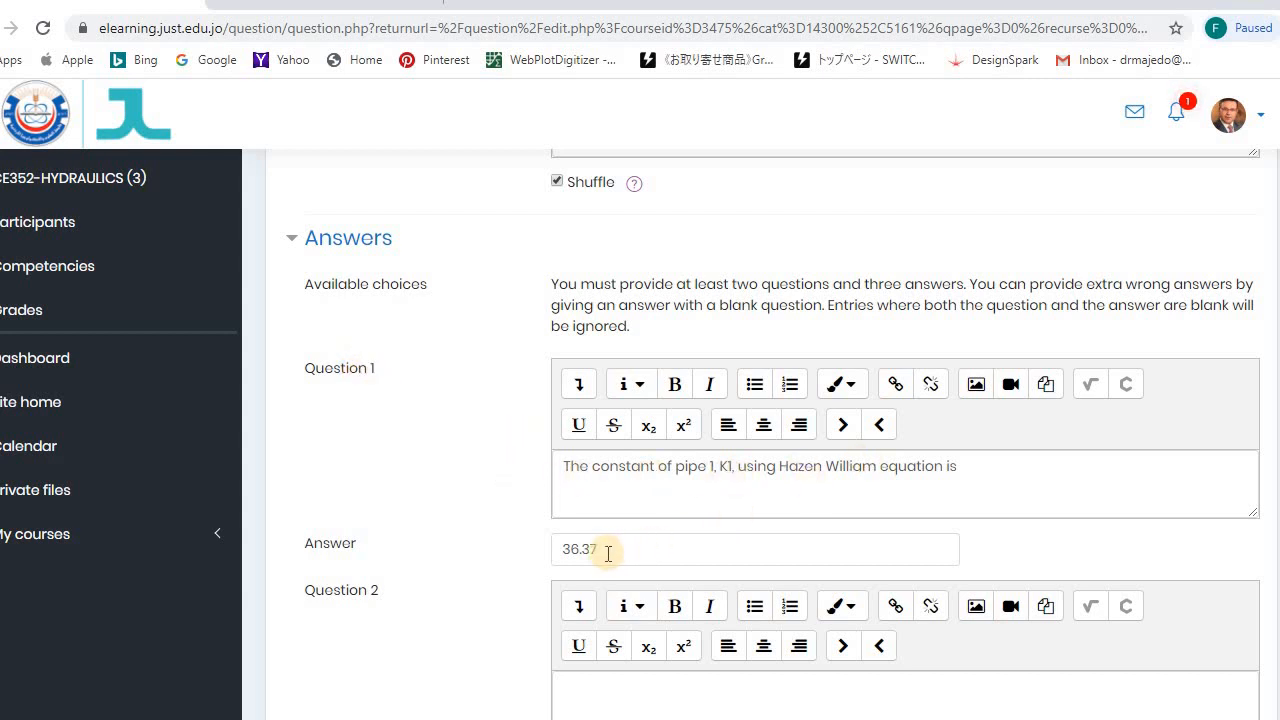
scroll(609, 546, down, 2)
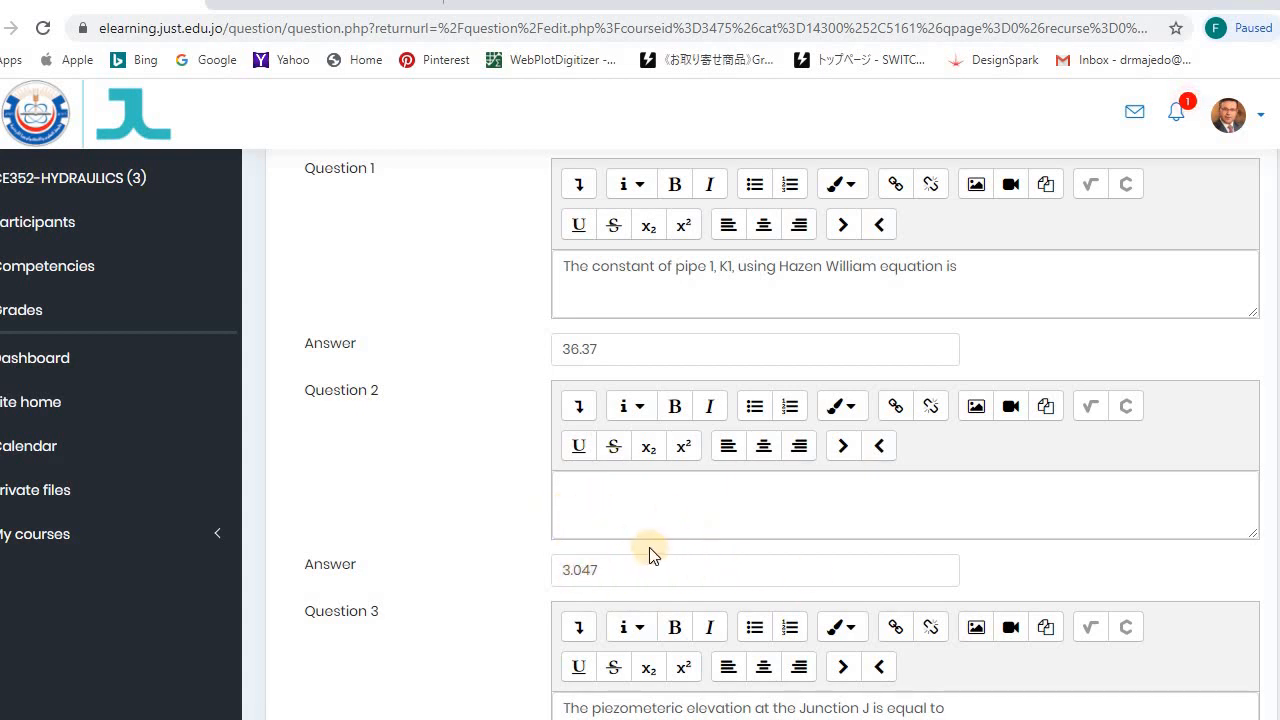
scroll(648, 553, down, 2)
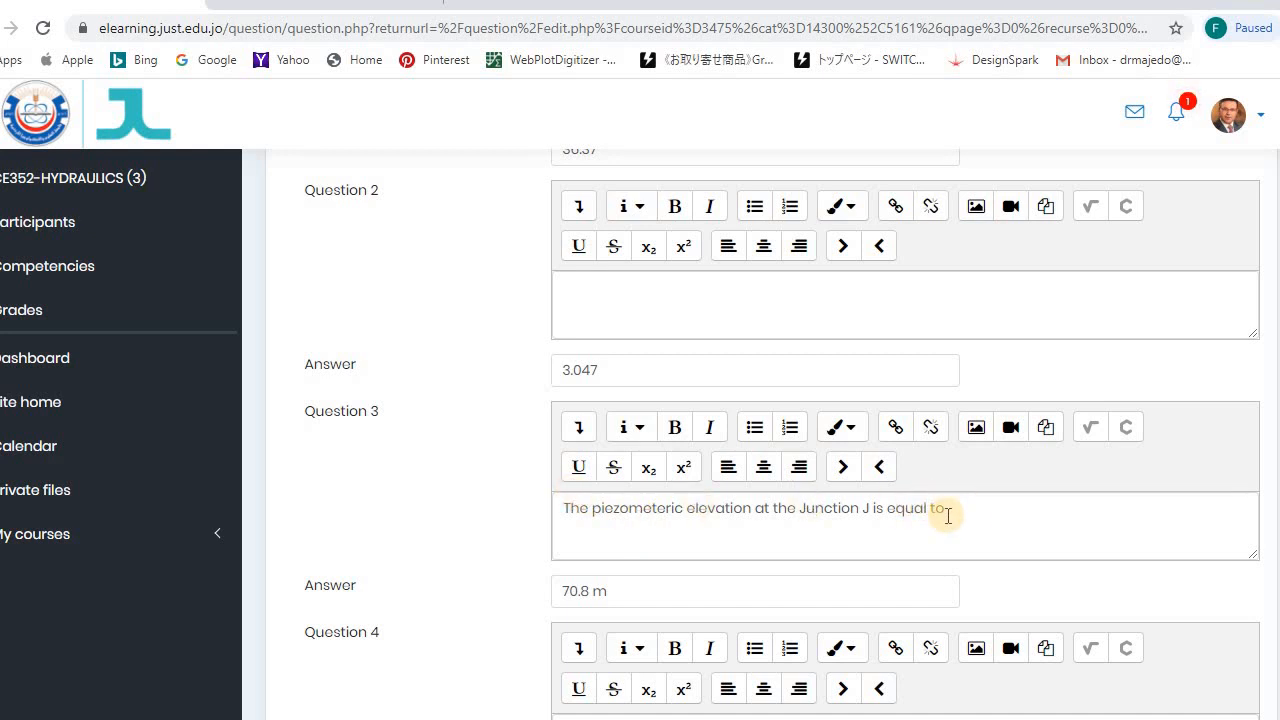
scroll(743, 570, down, 3)
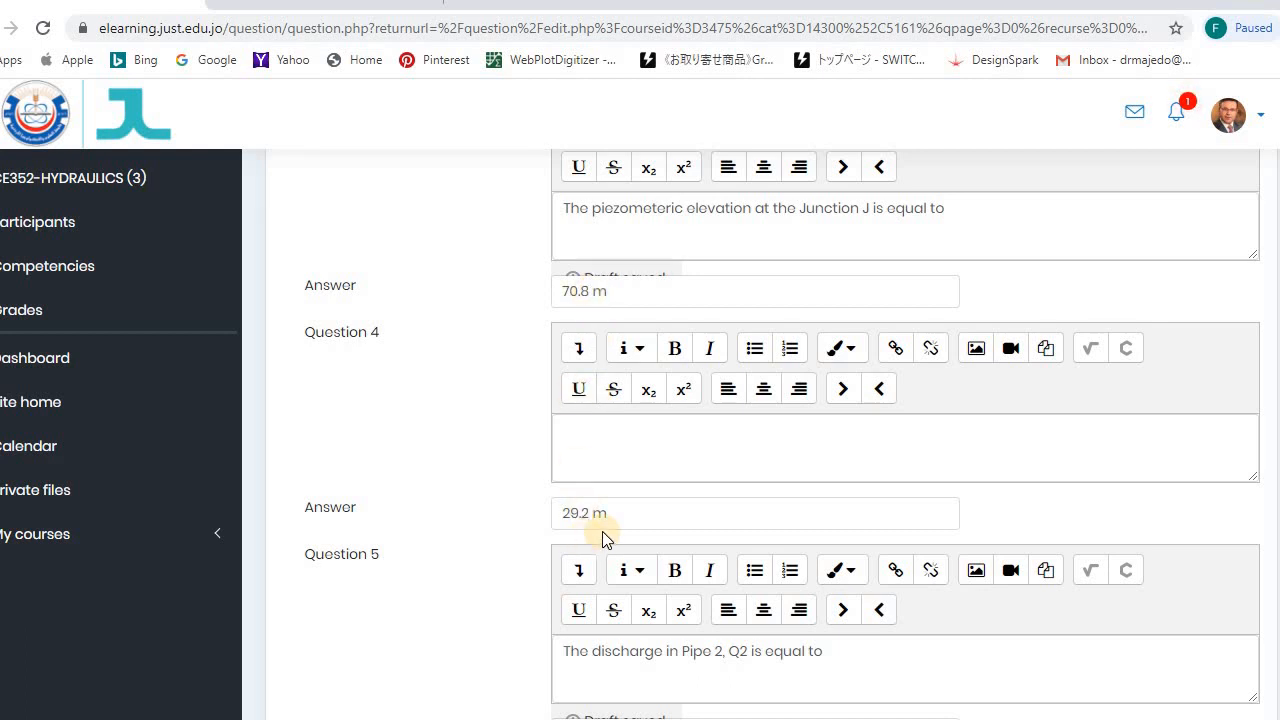
scroll(602, 531, down, 3)
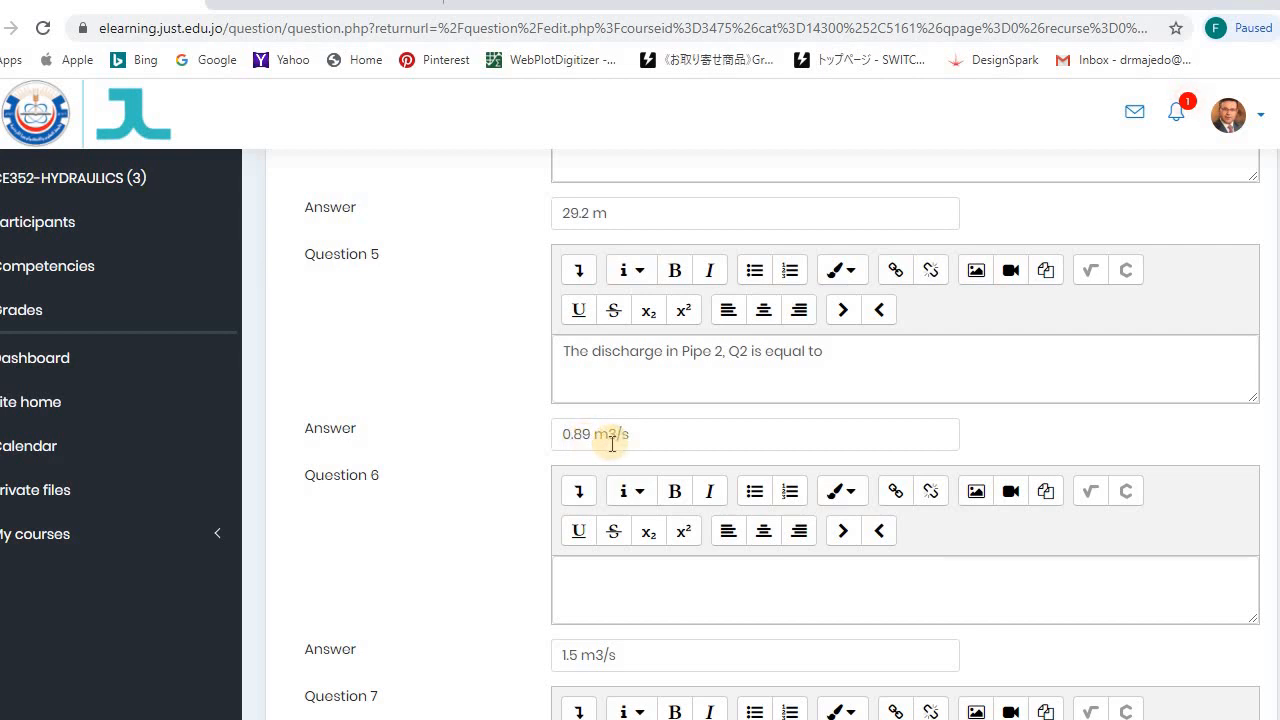
scroll(612, 443, down, 1)
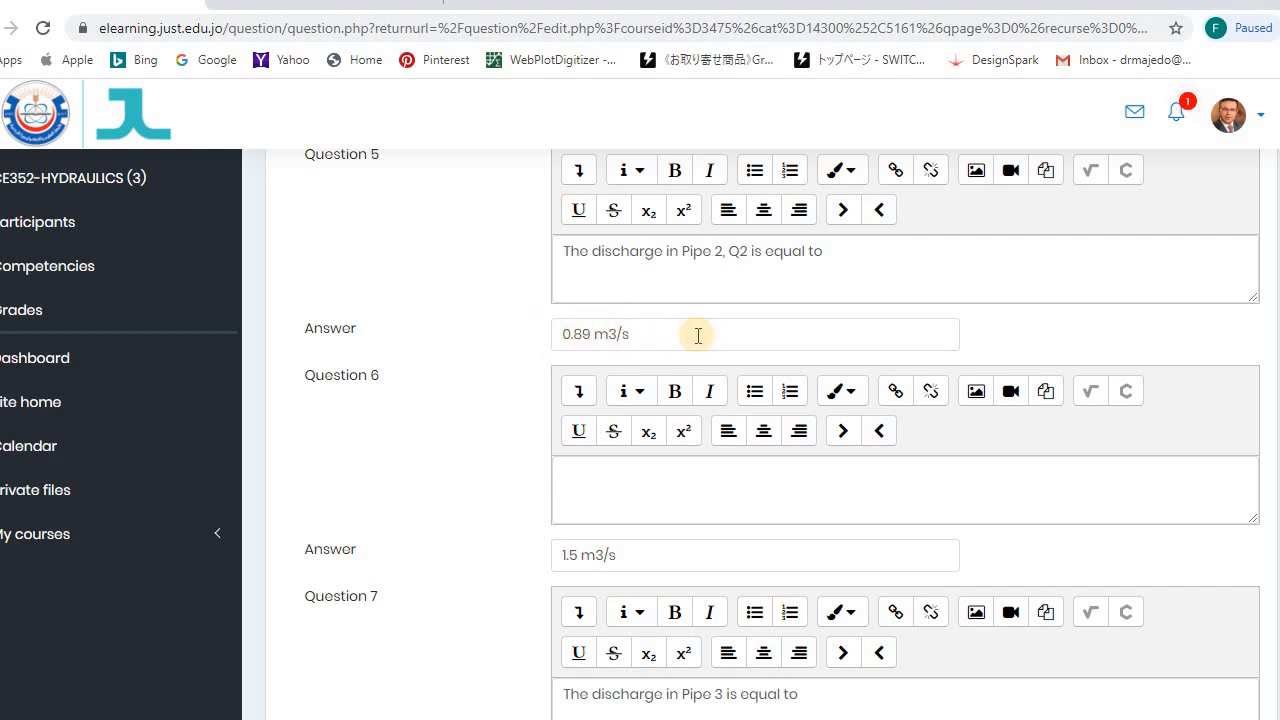
Examine the remaining entries, Question 6 to Question 10, covering the Pipe 3 discharge, the reservoir 3 elevation and the extra wrong answers
scroll(694, 335, down, 1)
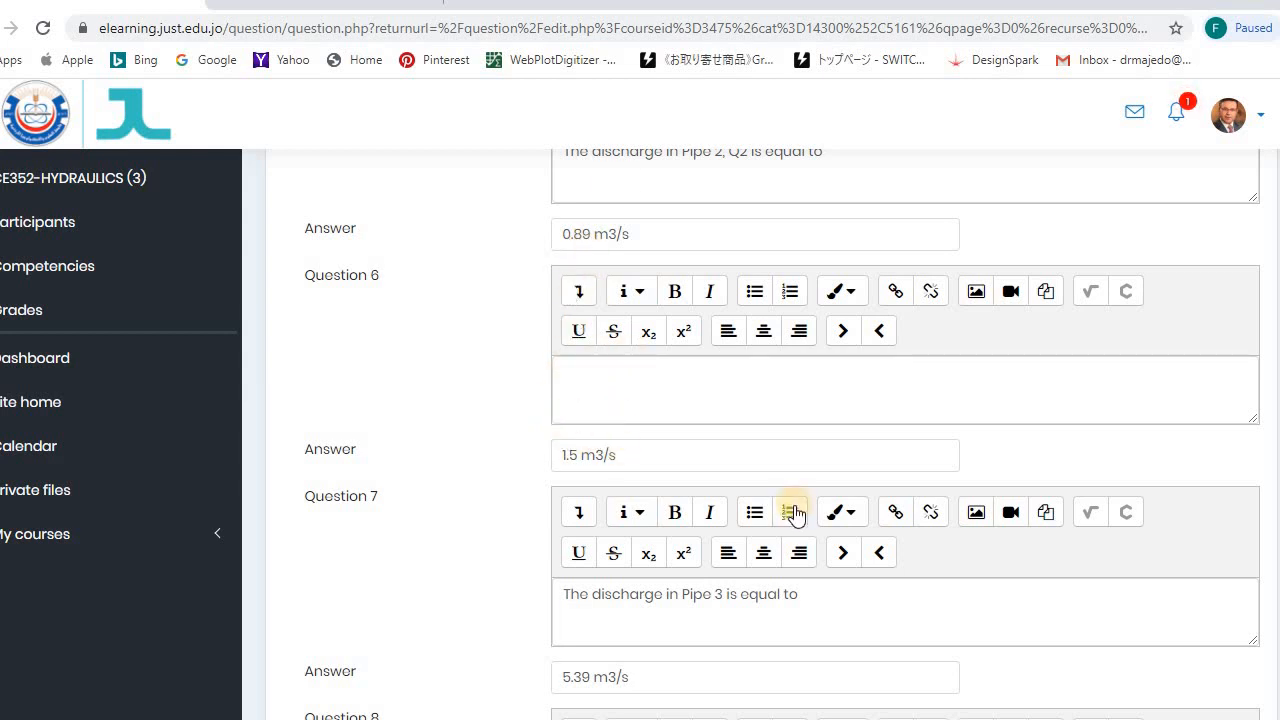
scroll(790, 512, down, 2)
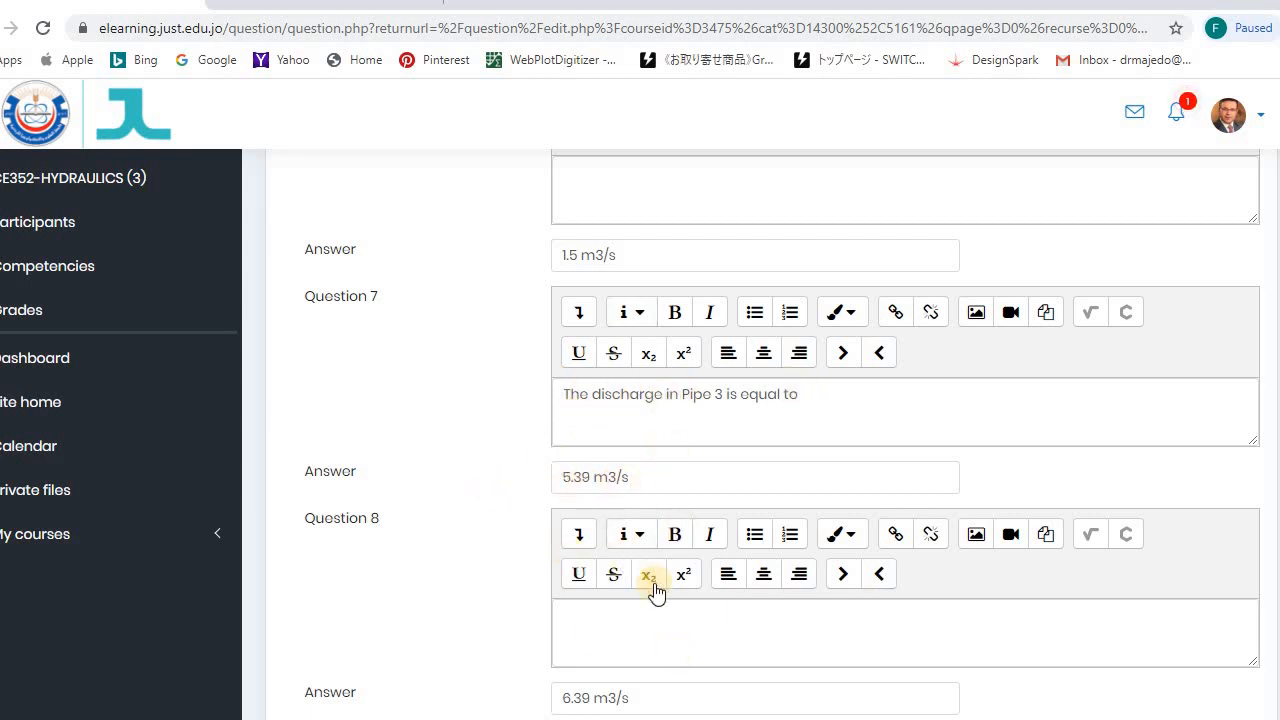
scroll(660, 580, down, 1)
scroll(660, 580, down, 1)
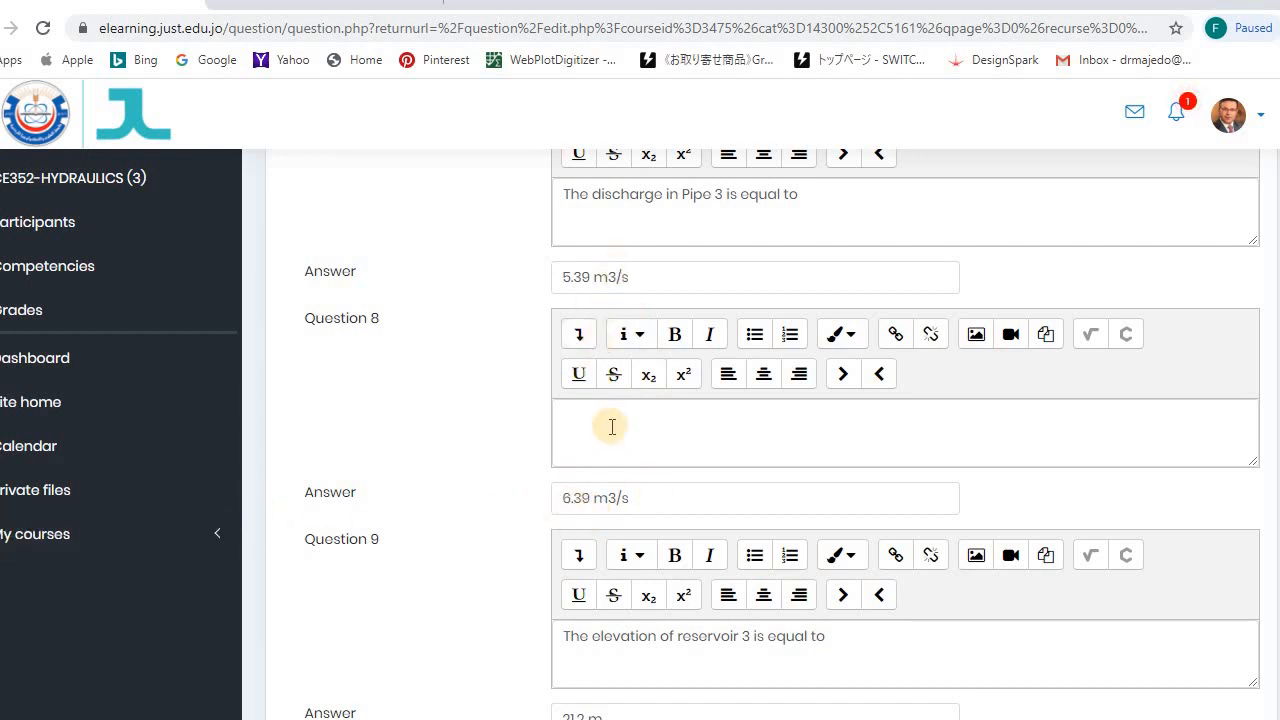
scroll(608, 423, down, 2)
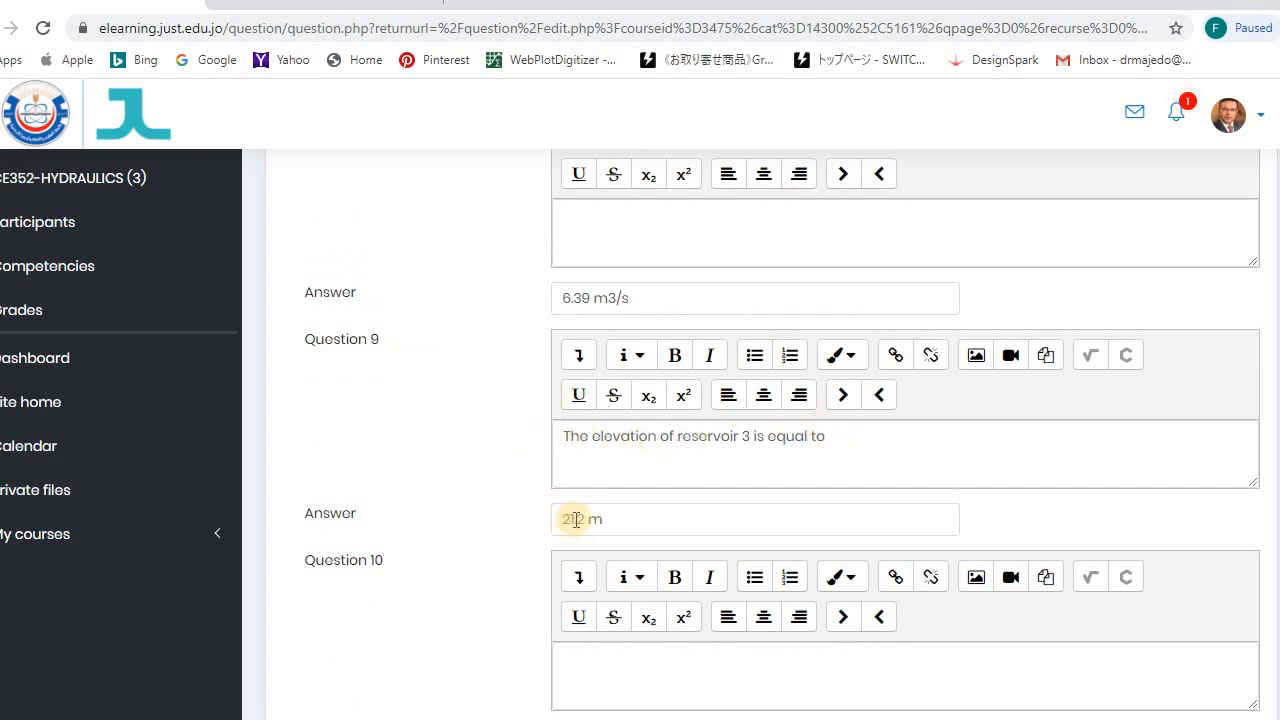
scroll(576, 519, down, 1)
scroll(590, 415, down, 1)
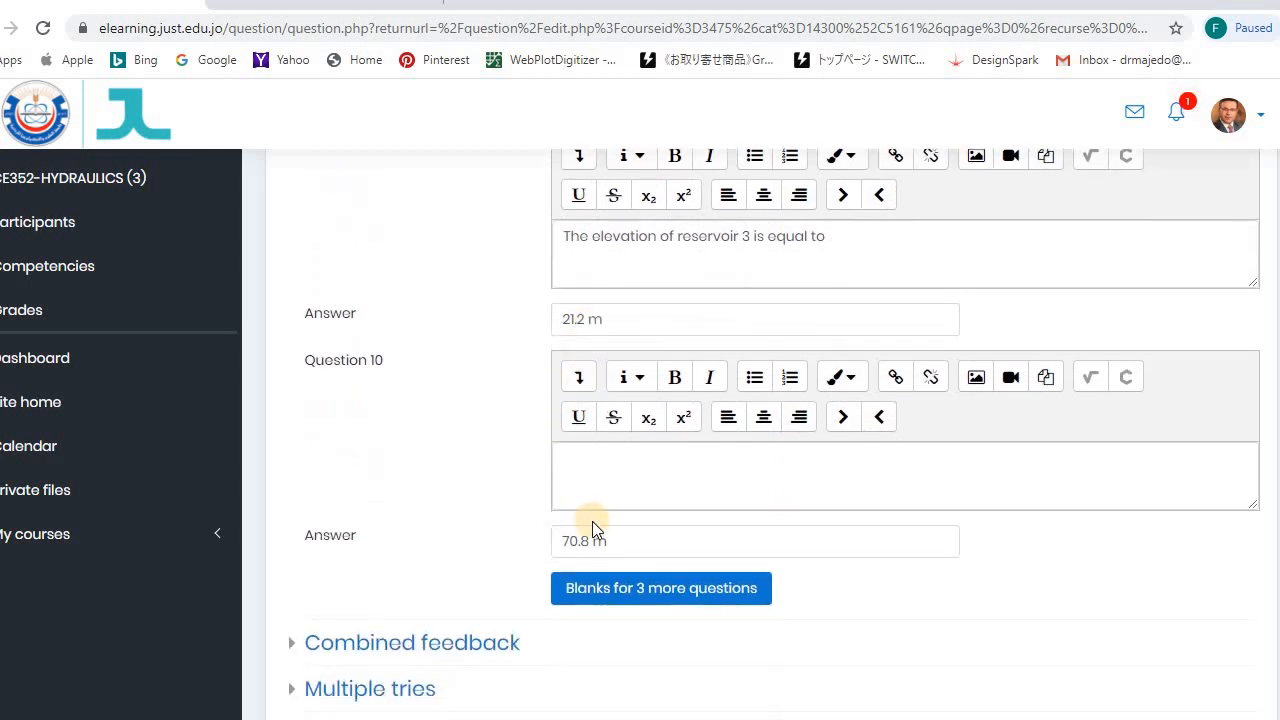
Save the changes to the three-reservoir matching question and continue editing it
scroll(590, 500, down, 2)
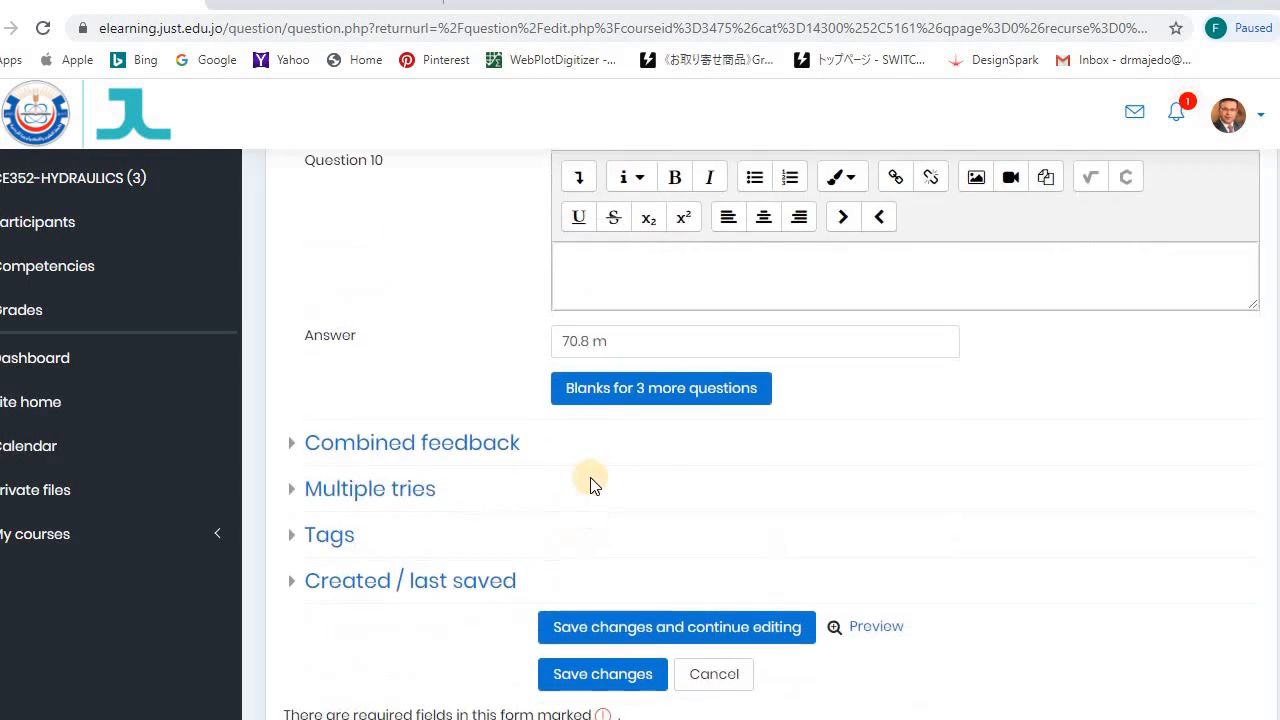
scroll(585, 390, down, 2)
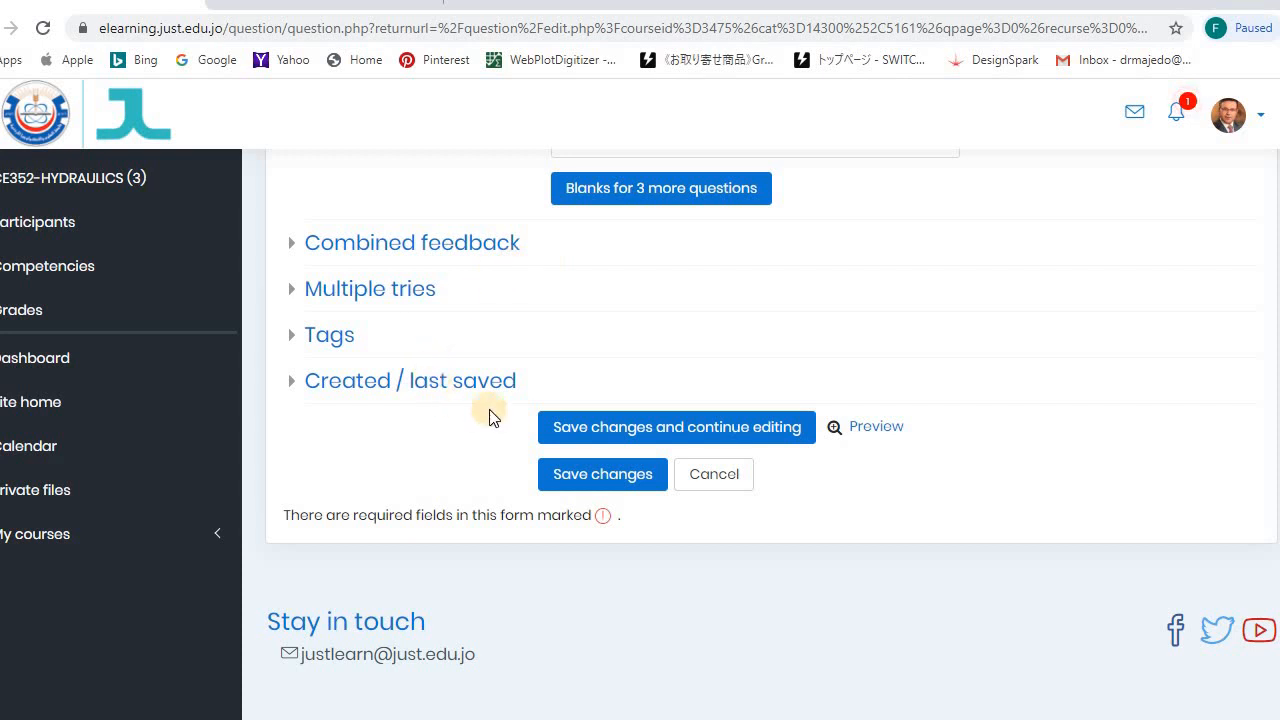
click(657, 432)
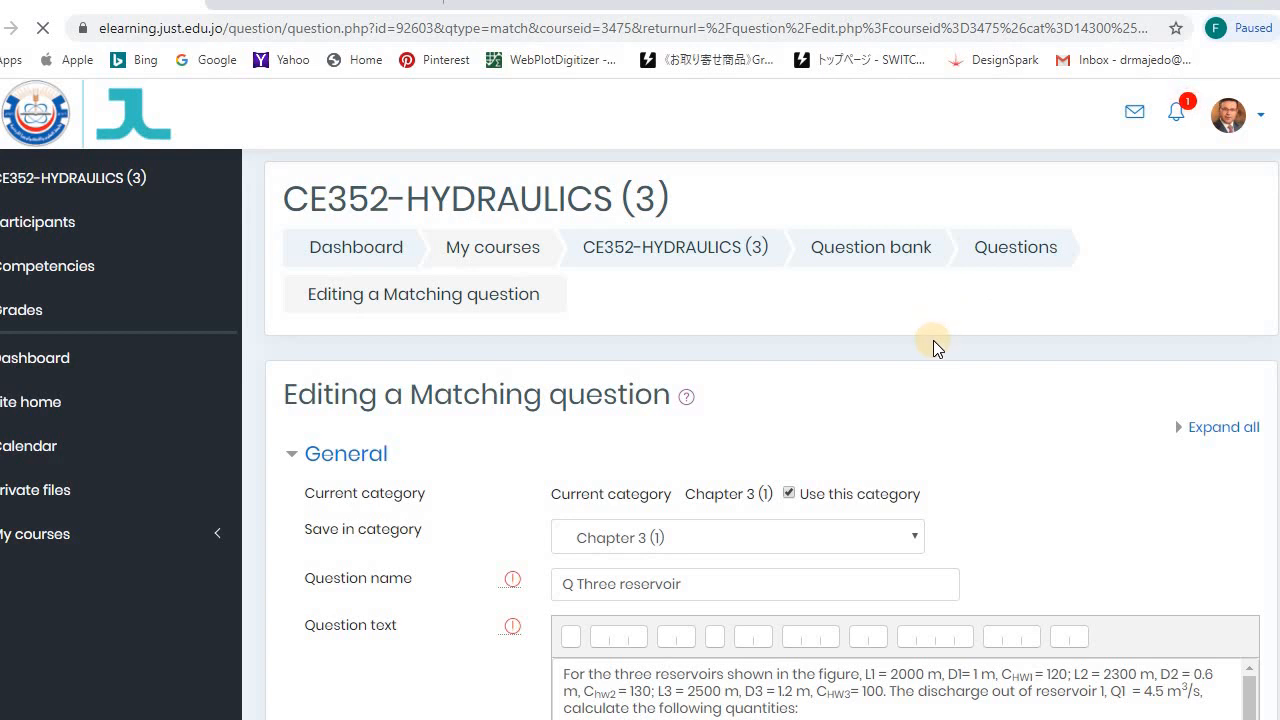
Preview the saved question and examine its sub-questions and the answer choices for the Pipe 3 discharge
scroll(985, 455, down, 17)
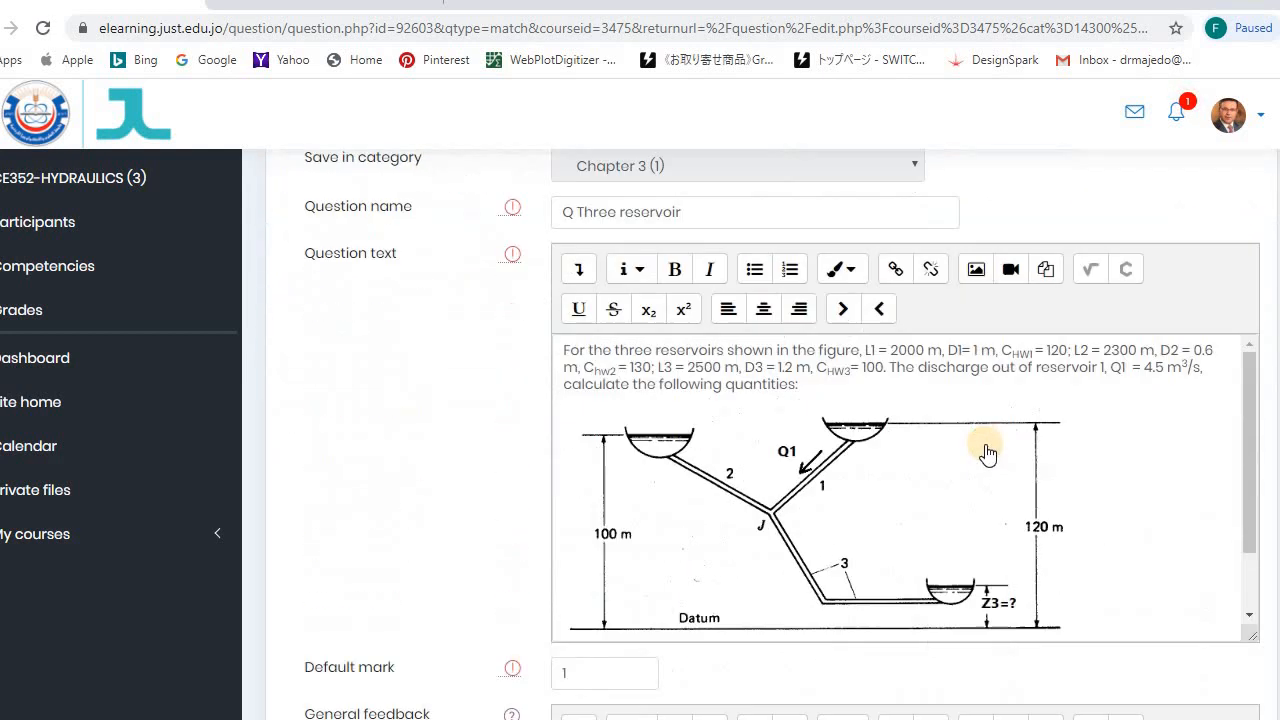
scroll(987, 443, down, 16)
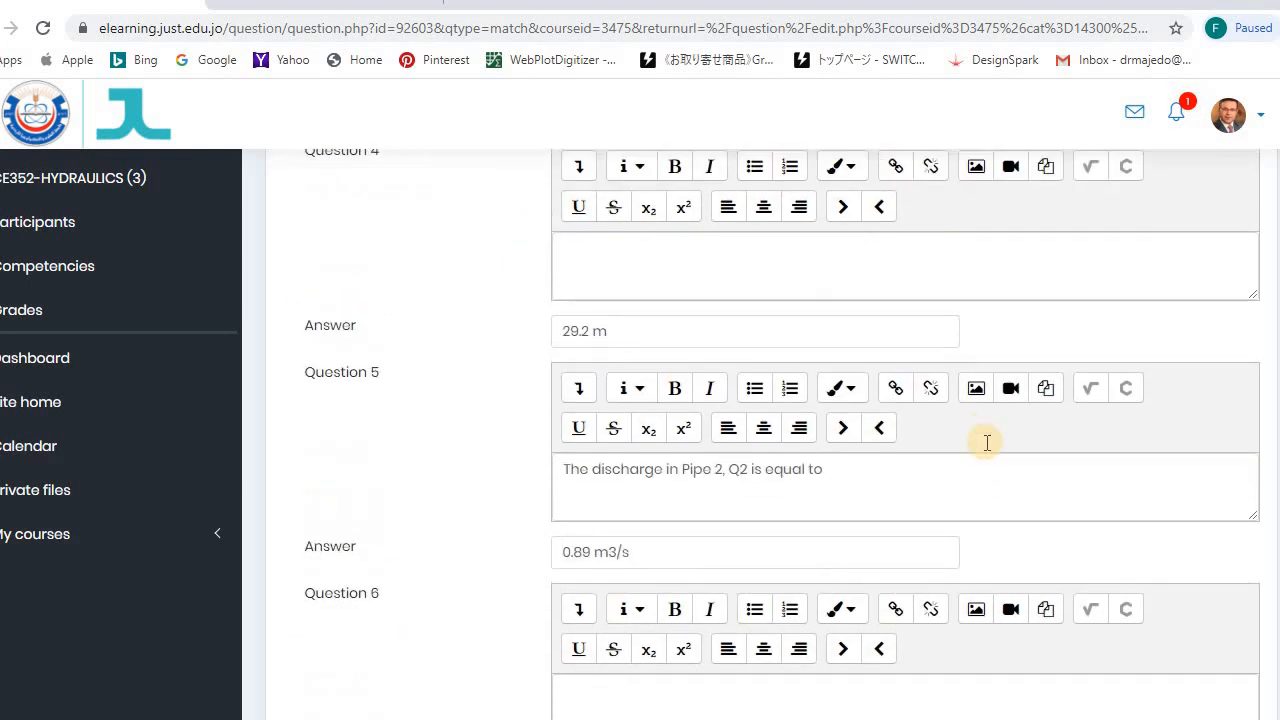
scroll(987, 443, down, 3)
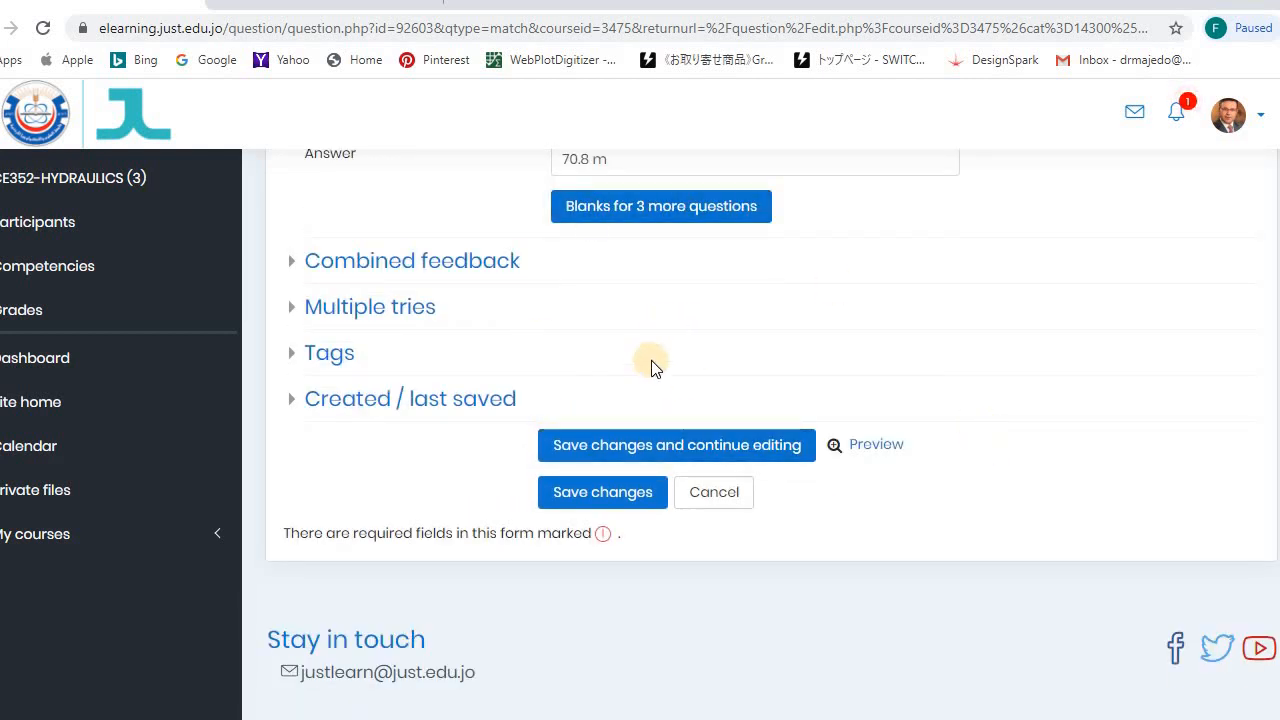
click(873, 449)
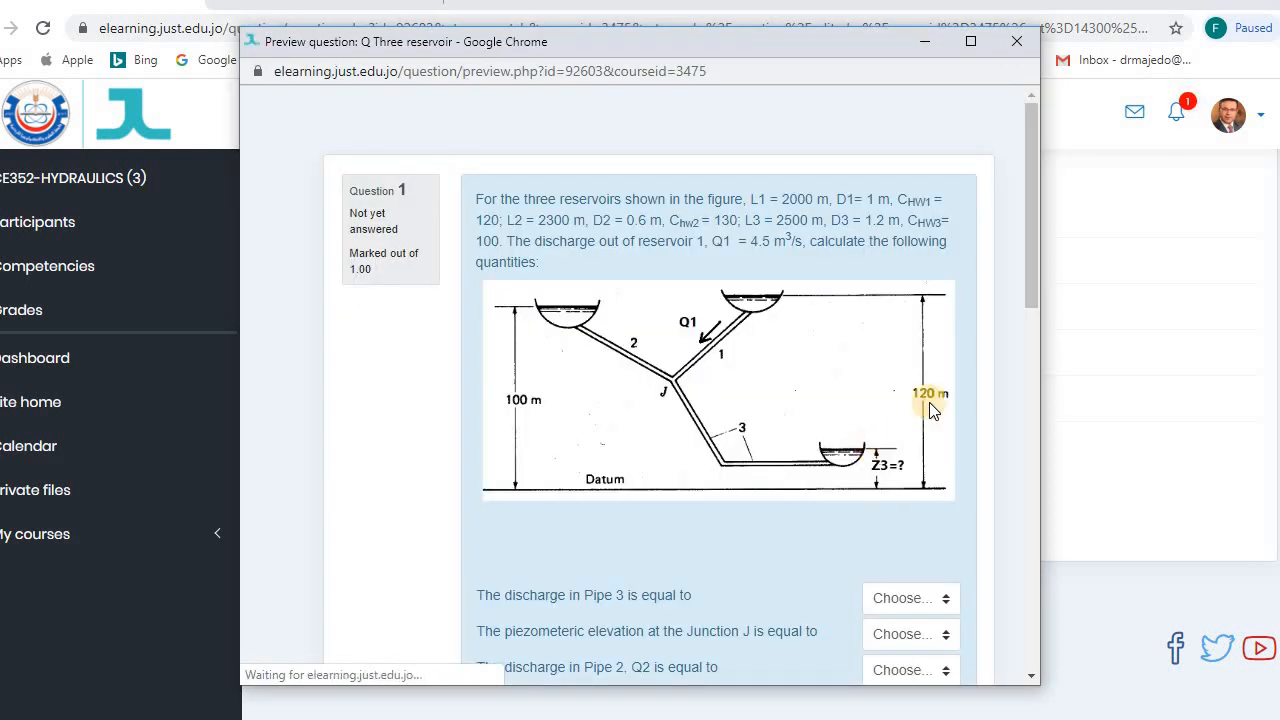
drag(1027, 231, 1027, 288)
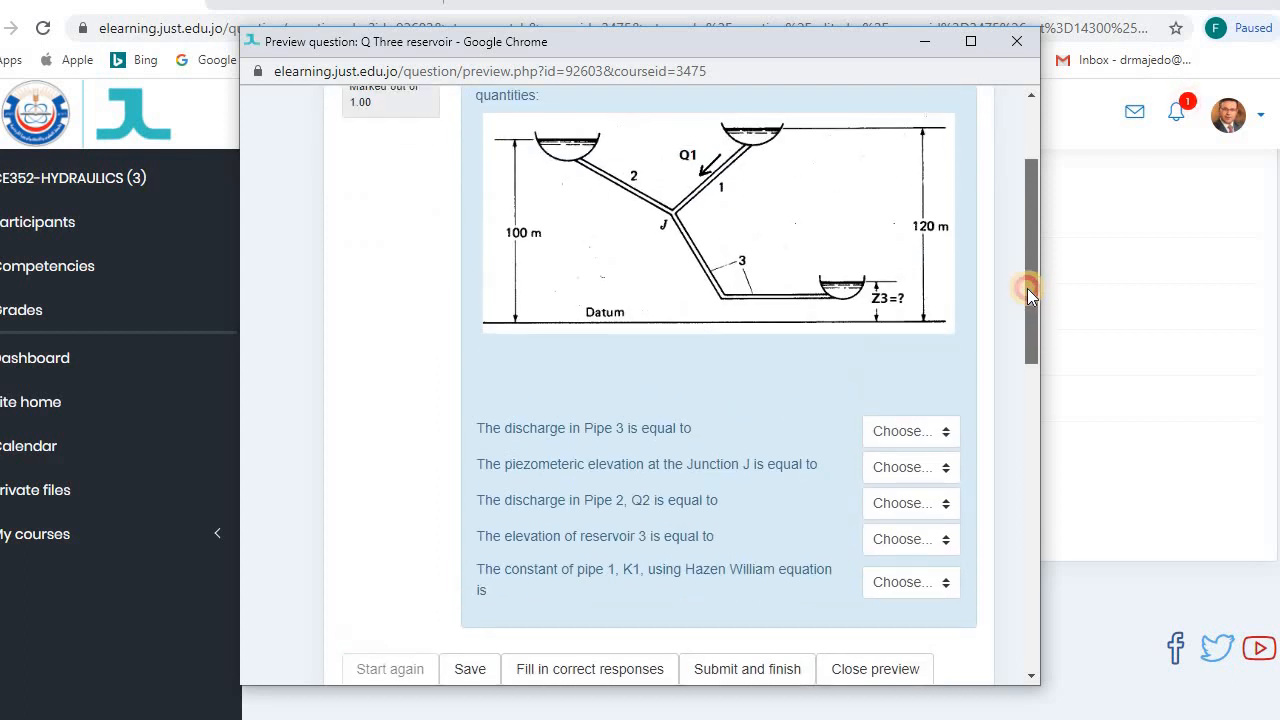
click(944, 437)
click(948, 367)
click(1031, 358)
Fill in the correct responses in the preview, review them against the sub-questions, and close the preview
scroll(1031, 365, down, 2)
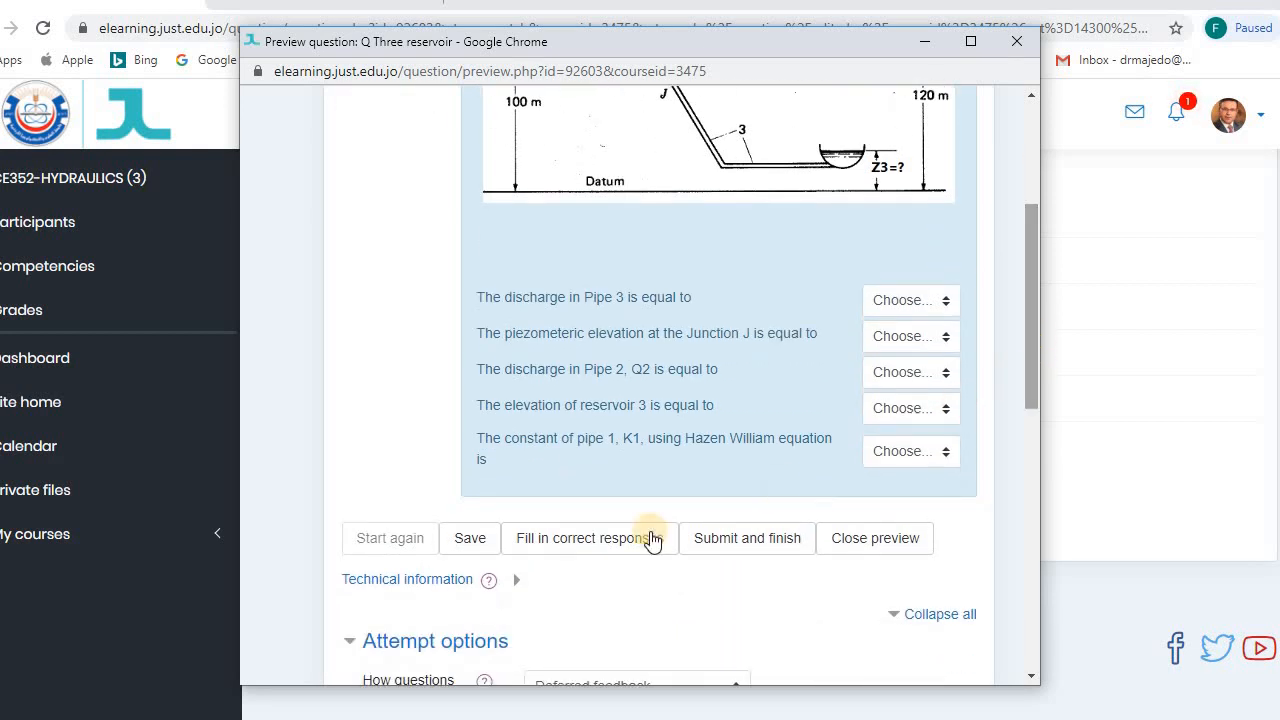
click(562, 546)
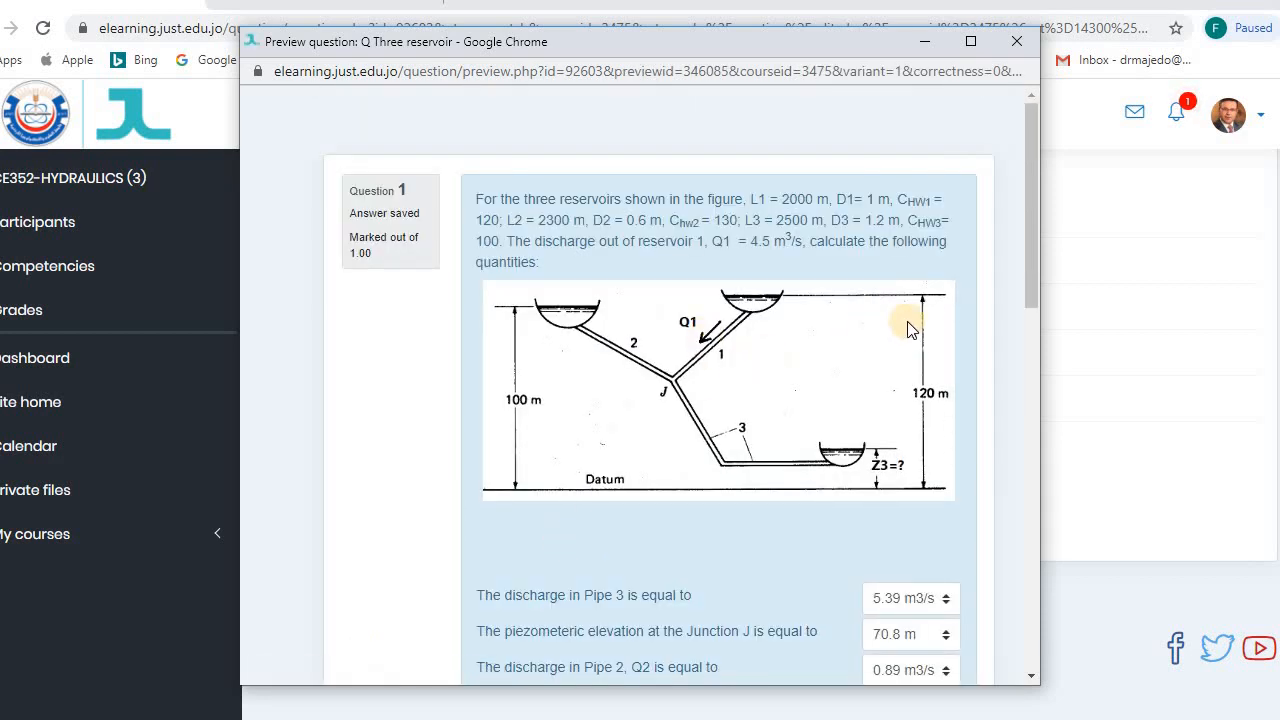
drag(1033, 279, 960, 362)
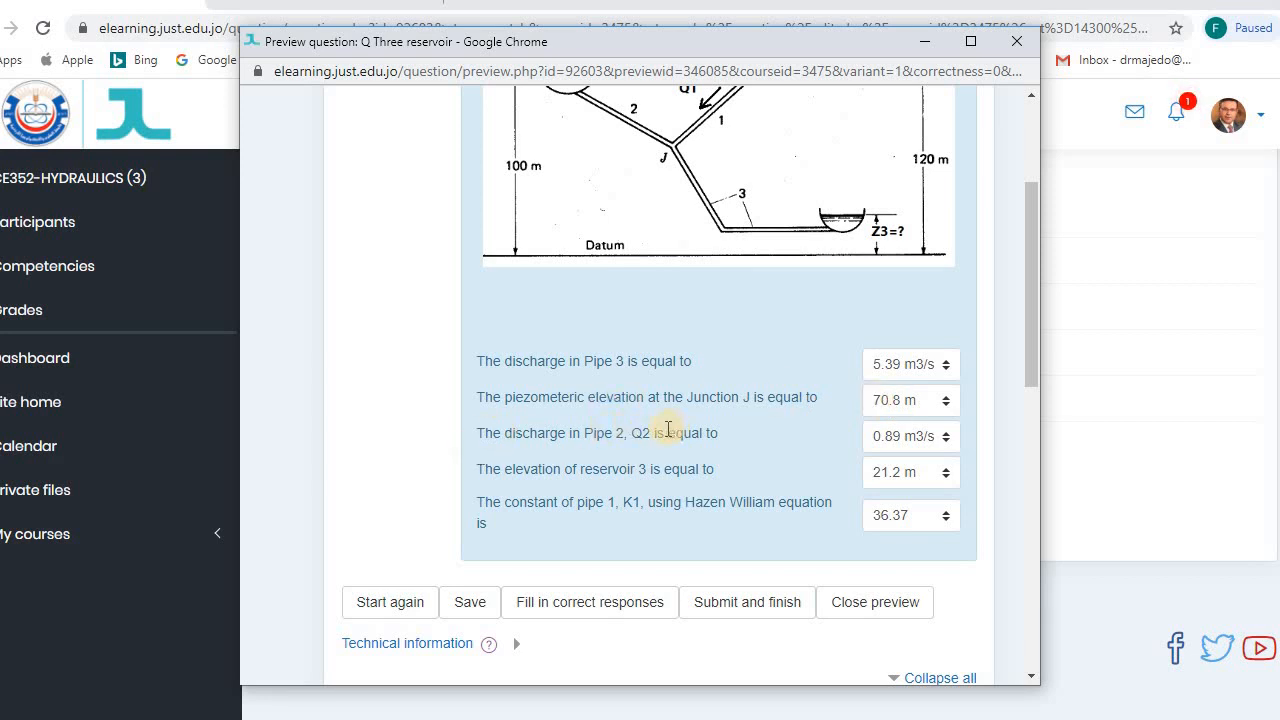
scroll(586, 443, up, 2)
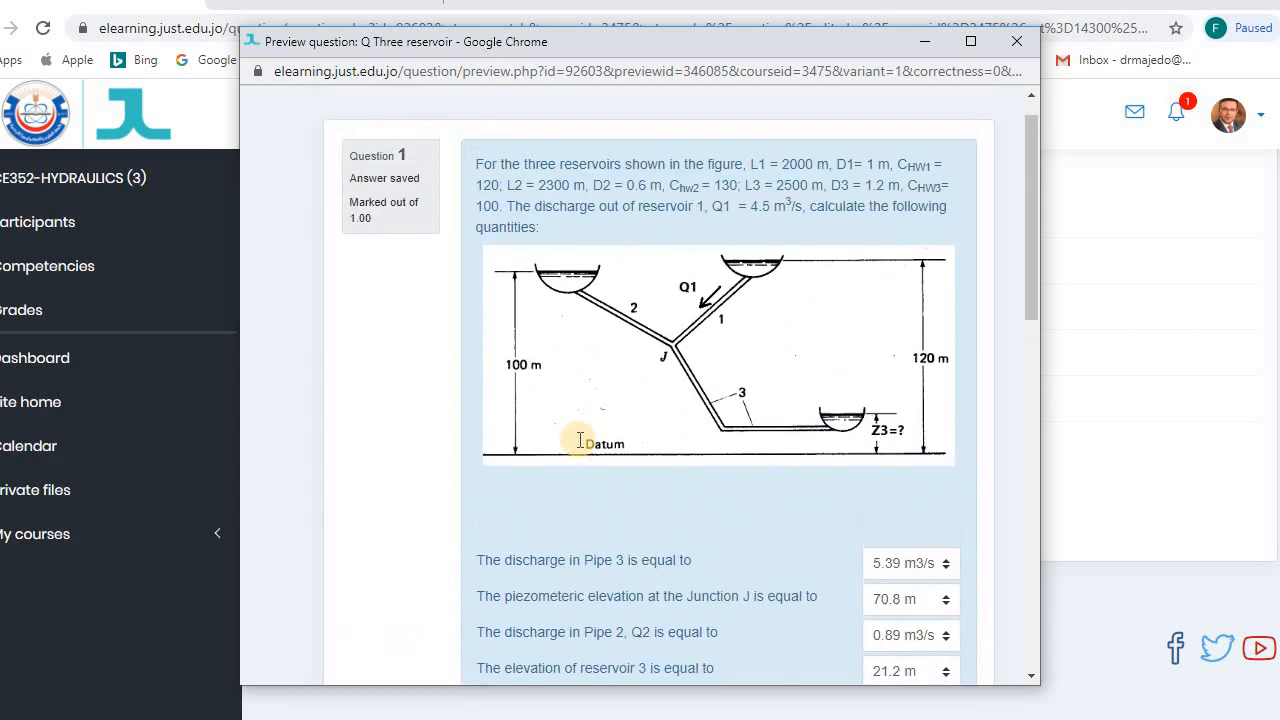
scroll(586, 437, down, 3)
click(875, 508)
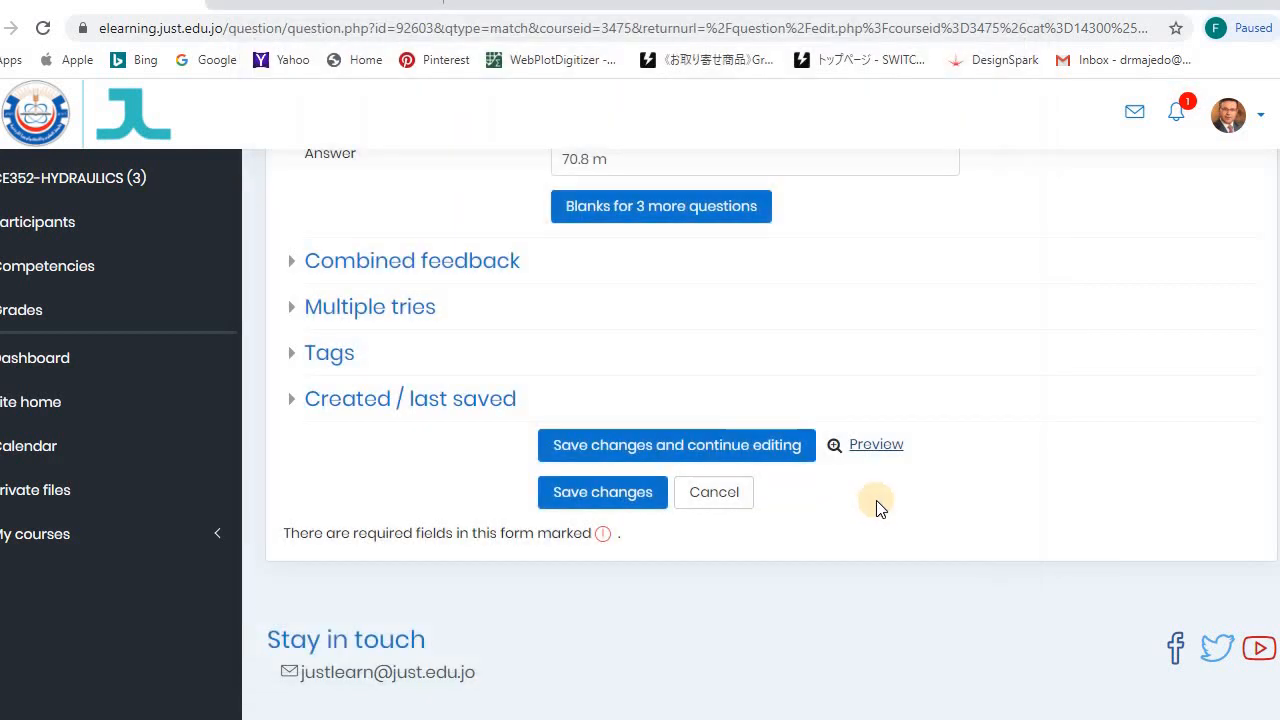
Review the Answers section of the editing form from Question 1 through Question 10, down to the save options
scroll(920, 441, up, 15)
scroll(944, 370, up, 1)
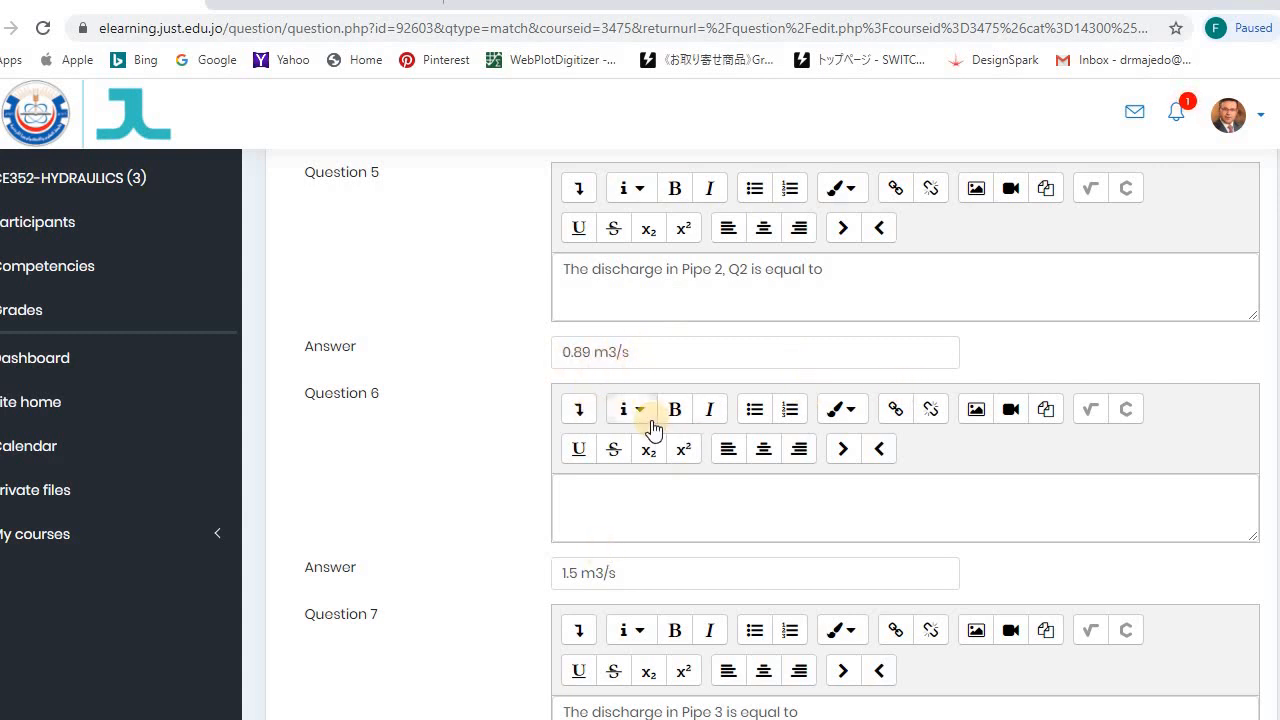
scroll(651, 419, up, 10)
scroll(651, 419, up, 4)
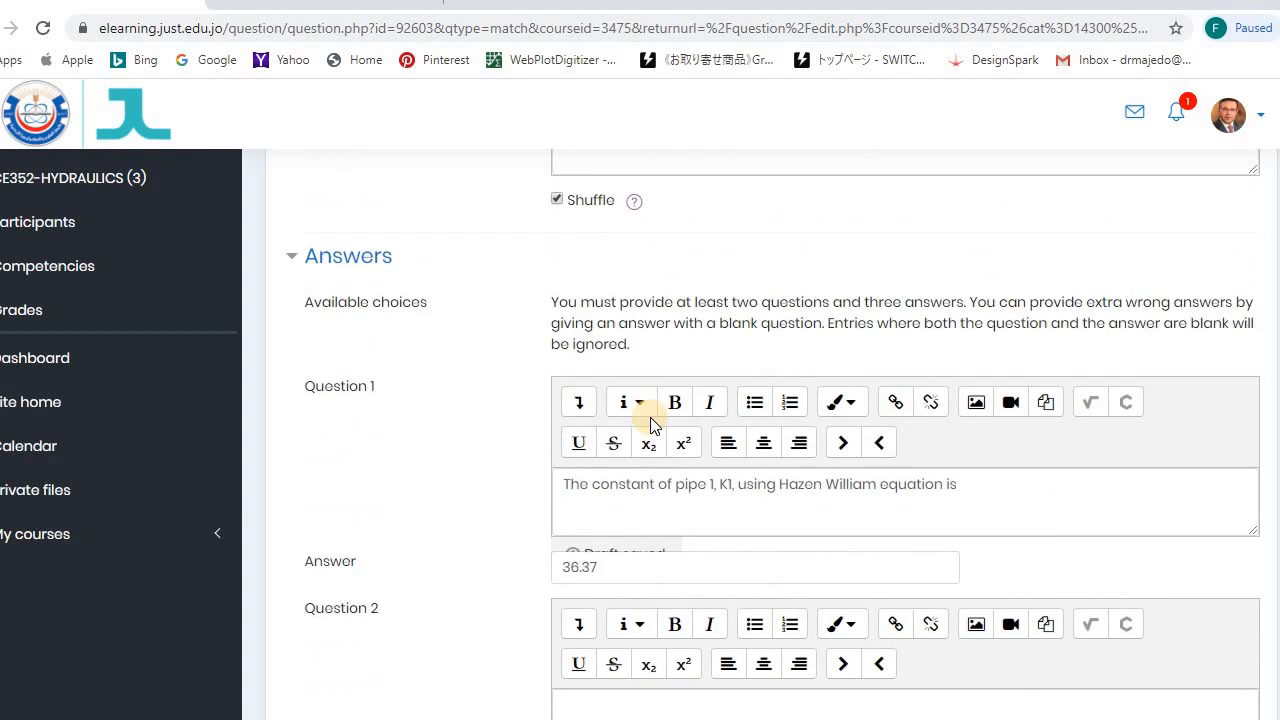
scroll(651, 419, down, 8)
scroll(651, 425, down, 15)
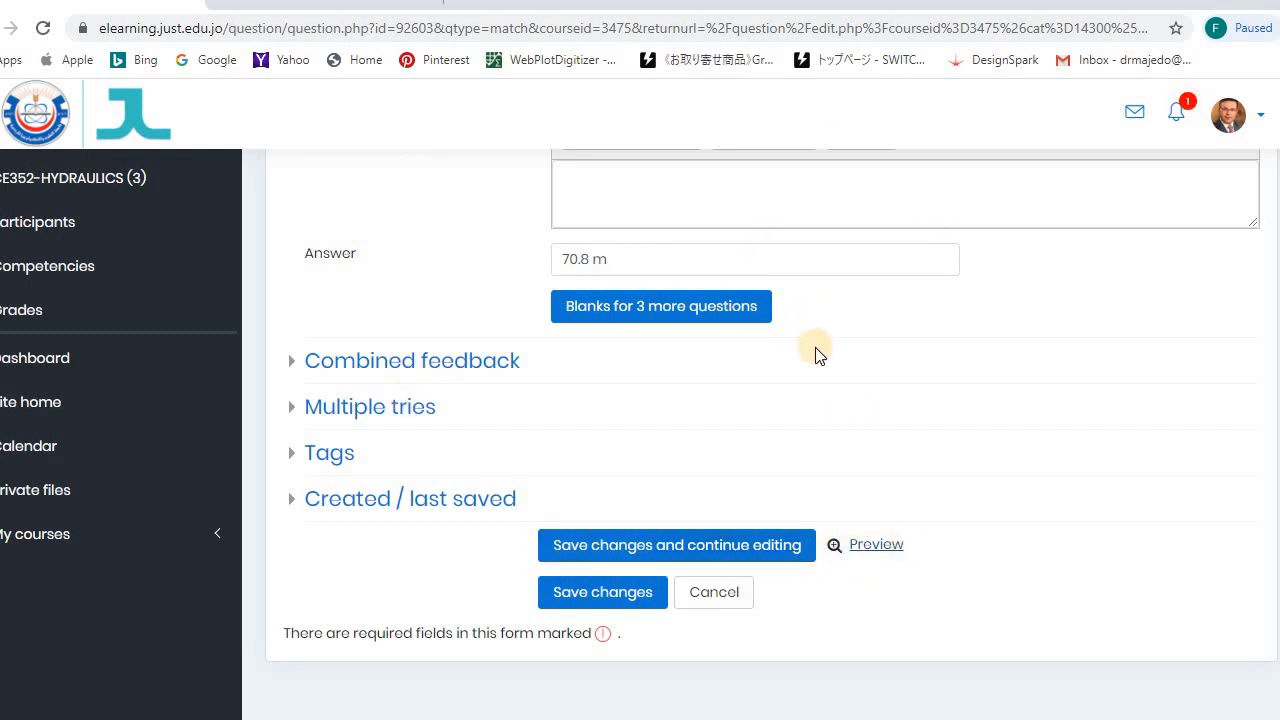
scroll(903, 368, up, 3)
scroll(905, 372, down, 4)
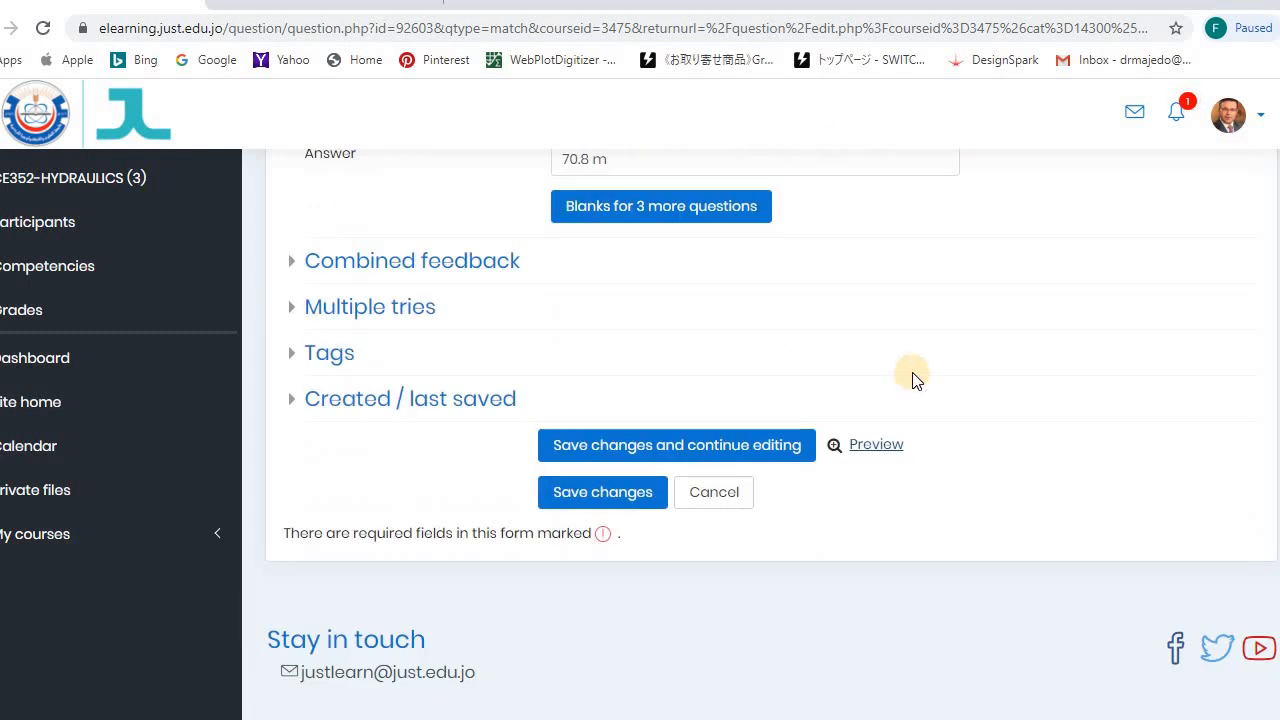
Save the changes to the three-reservoir question and reopen it for editing from the Chapter 3 question list
click(610, 500)
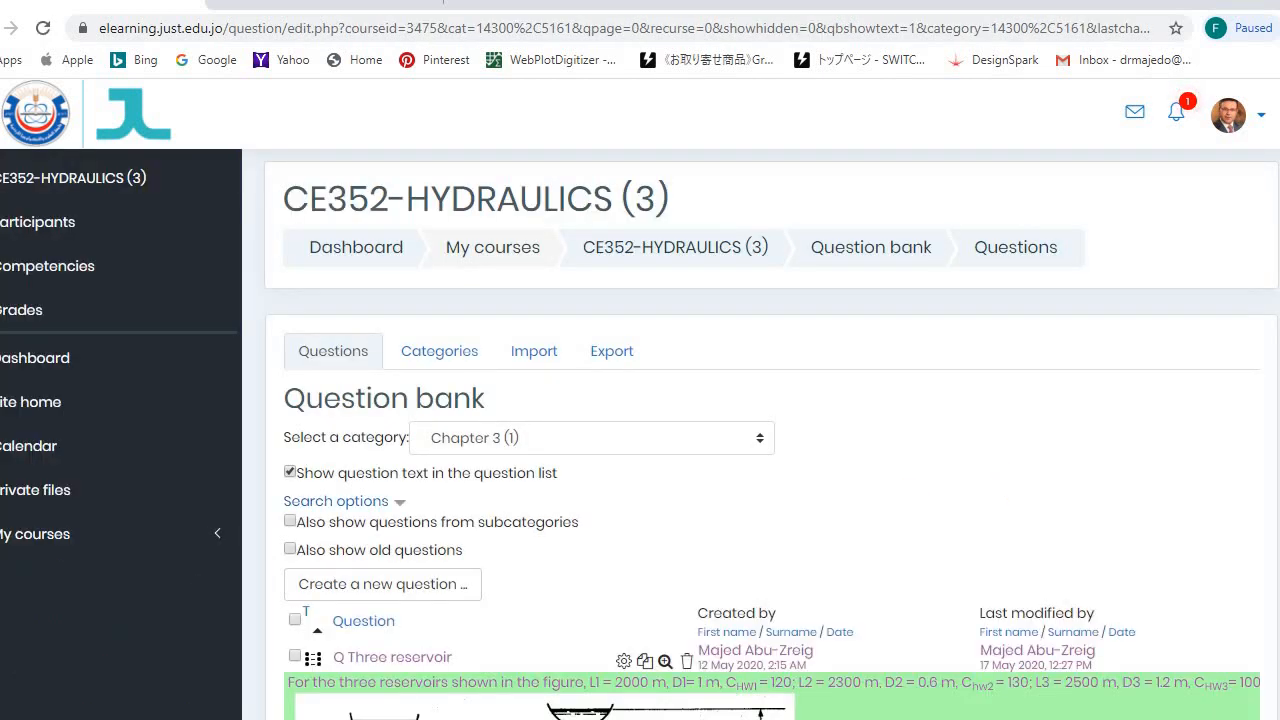
scroll(772, 430, down, 3)
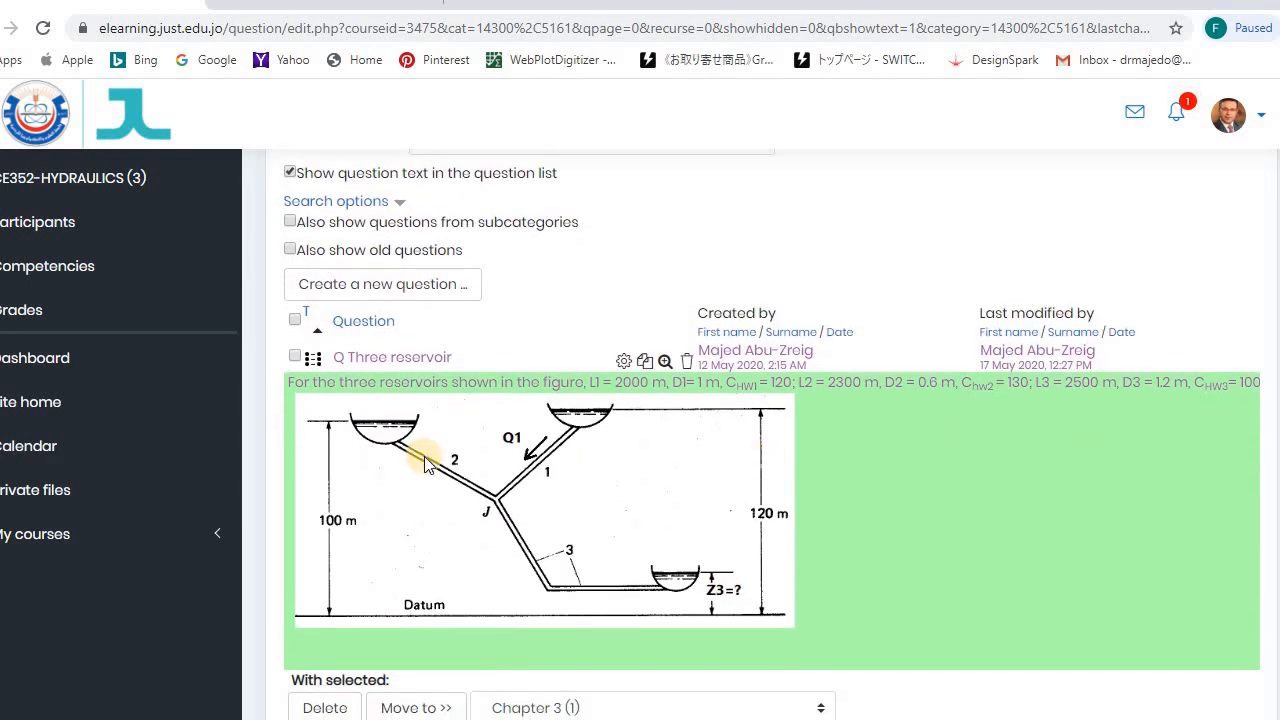
scroll(423, 465, up, 1)
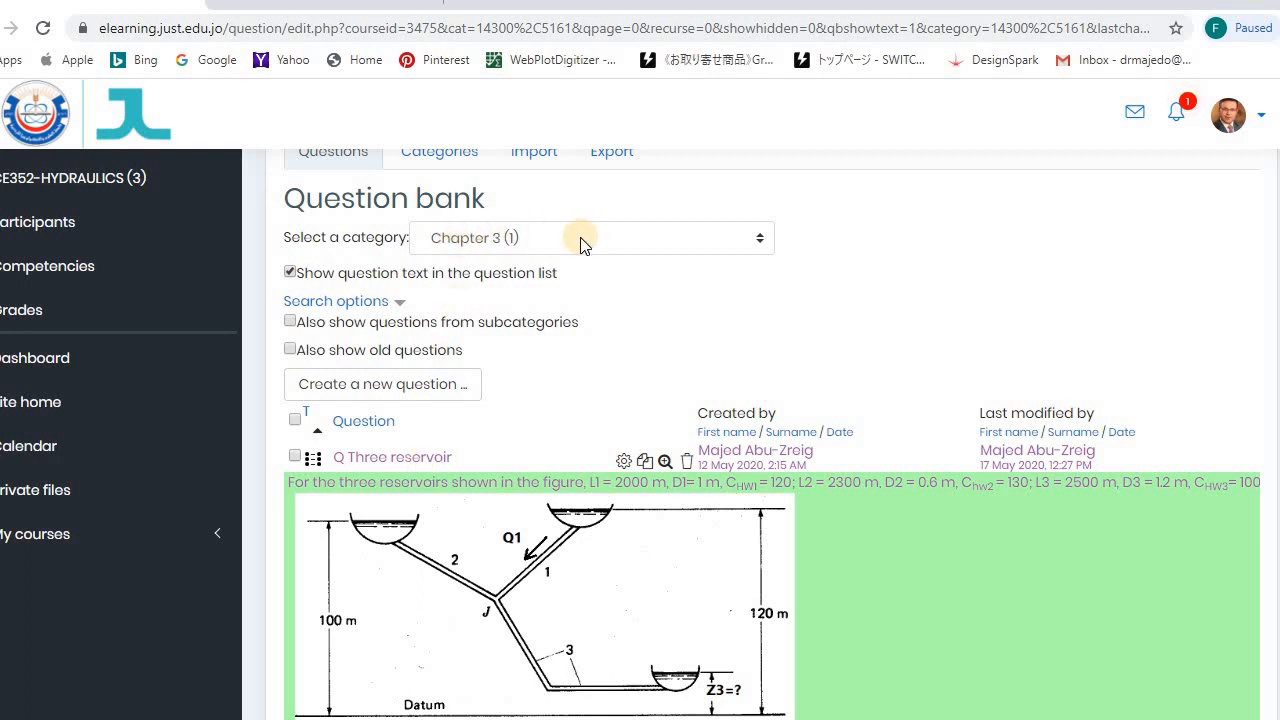
click(625, 460)
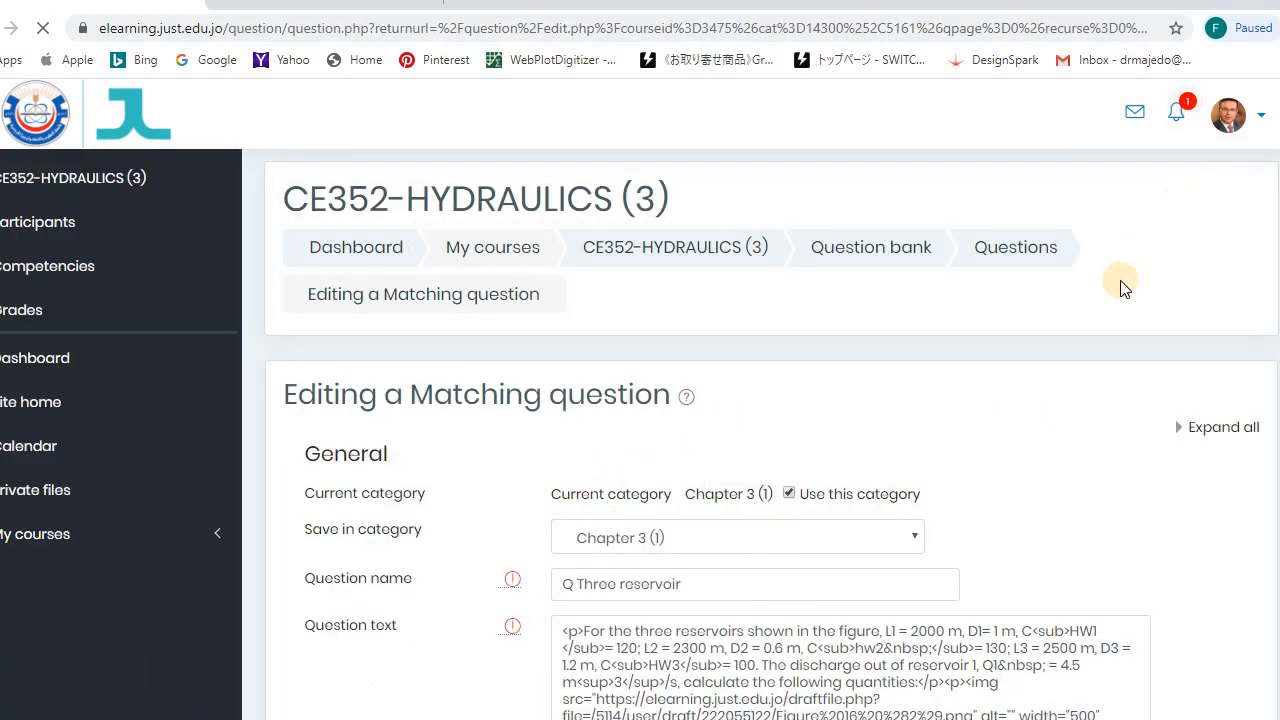
scroll(1120, 287, down, 4)
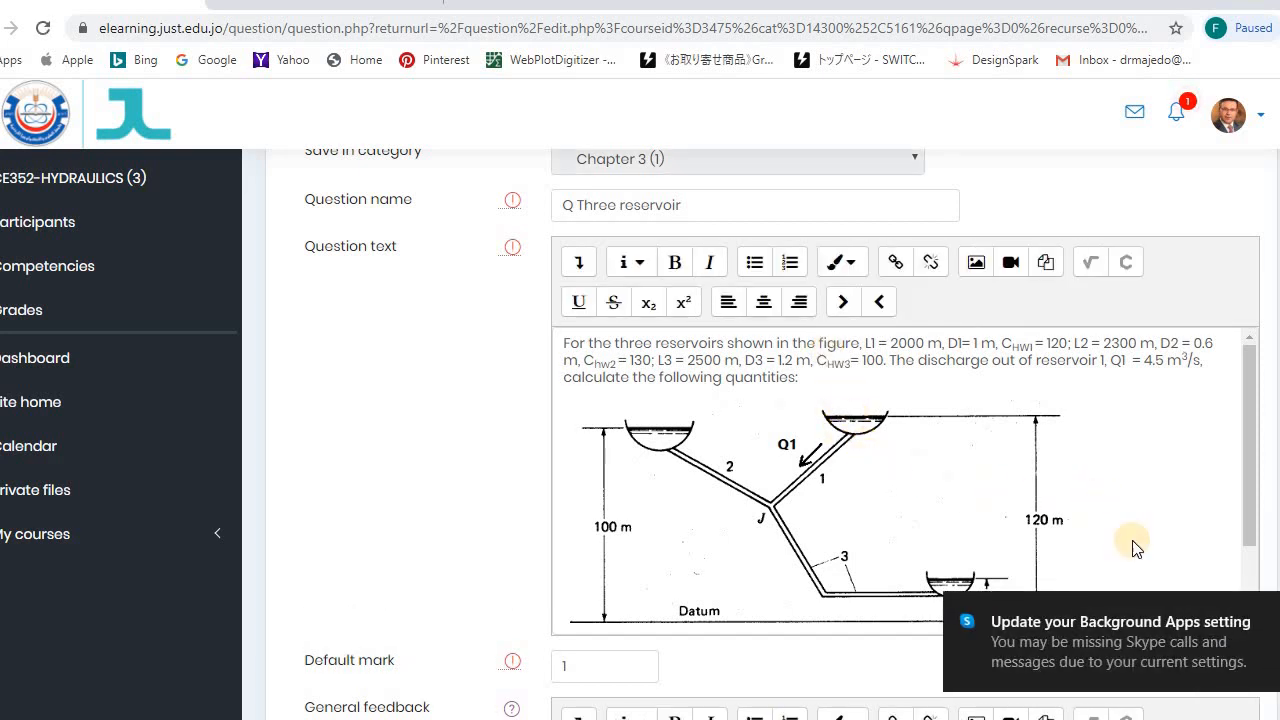
click(1168, 605)
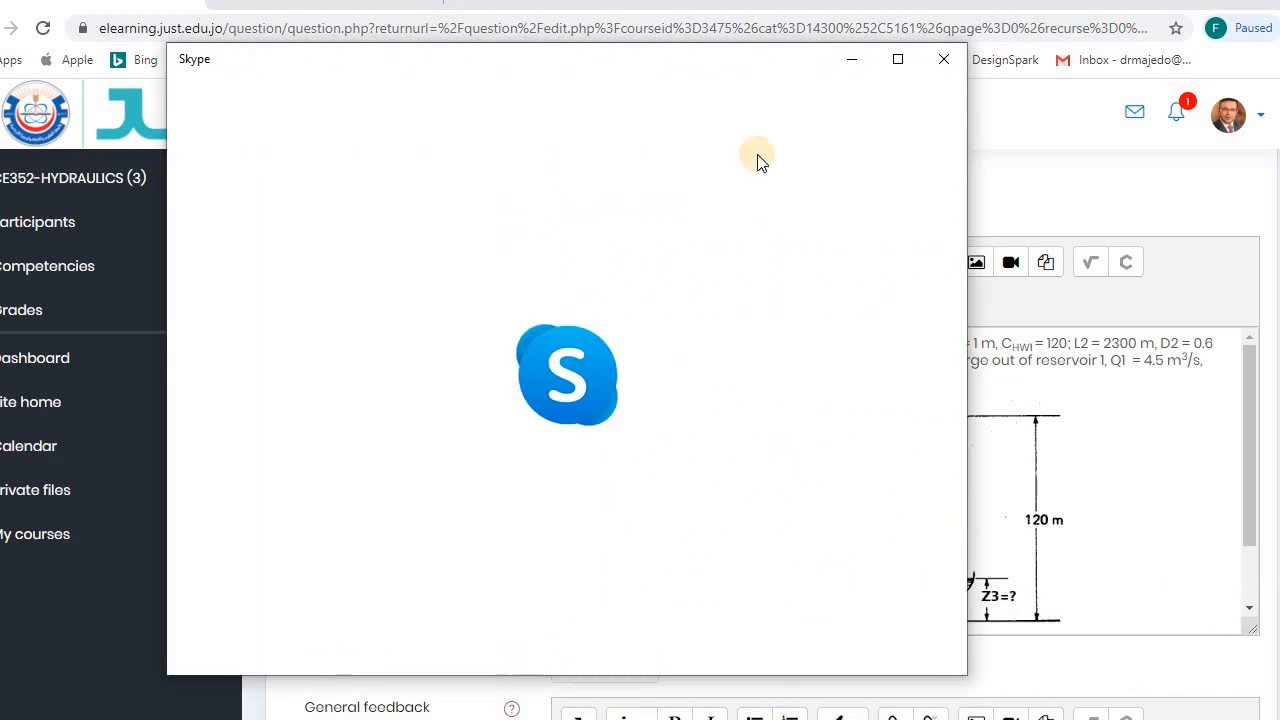
click(938, 62)
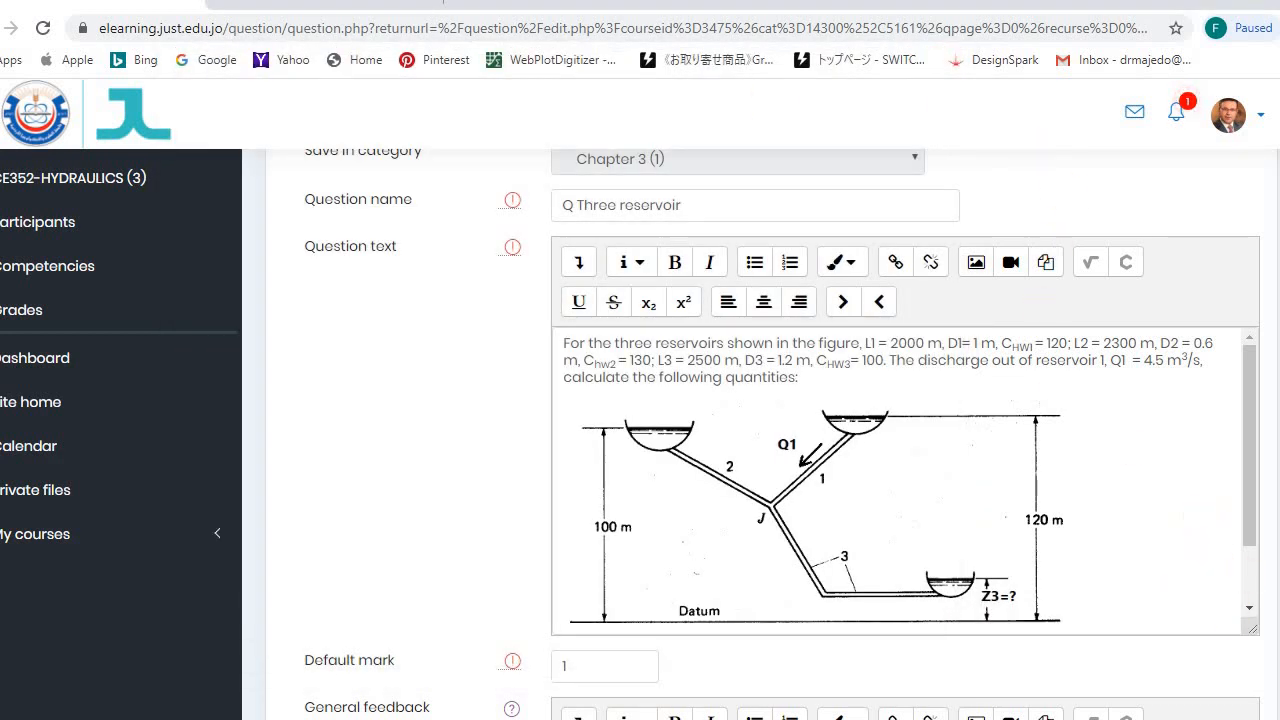
Switch to File Explorer, open the Final Exam 2nd Semester 2020 folder and narrow the navigation pane to show more figures
mouse_move(1189, 719)
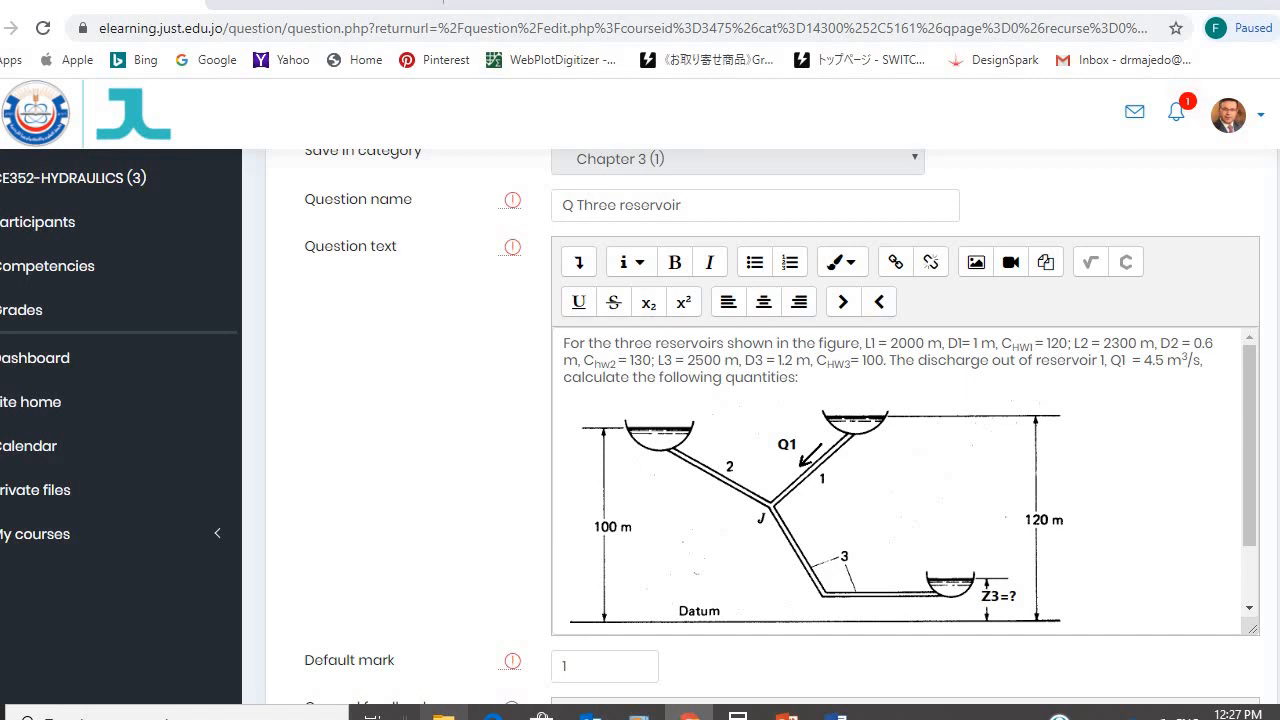
click(444, 716)
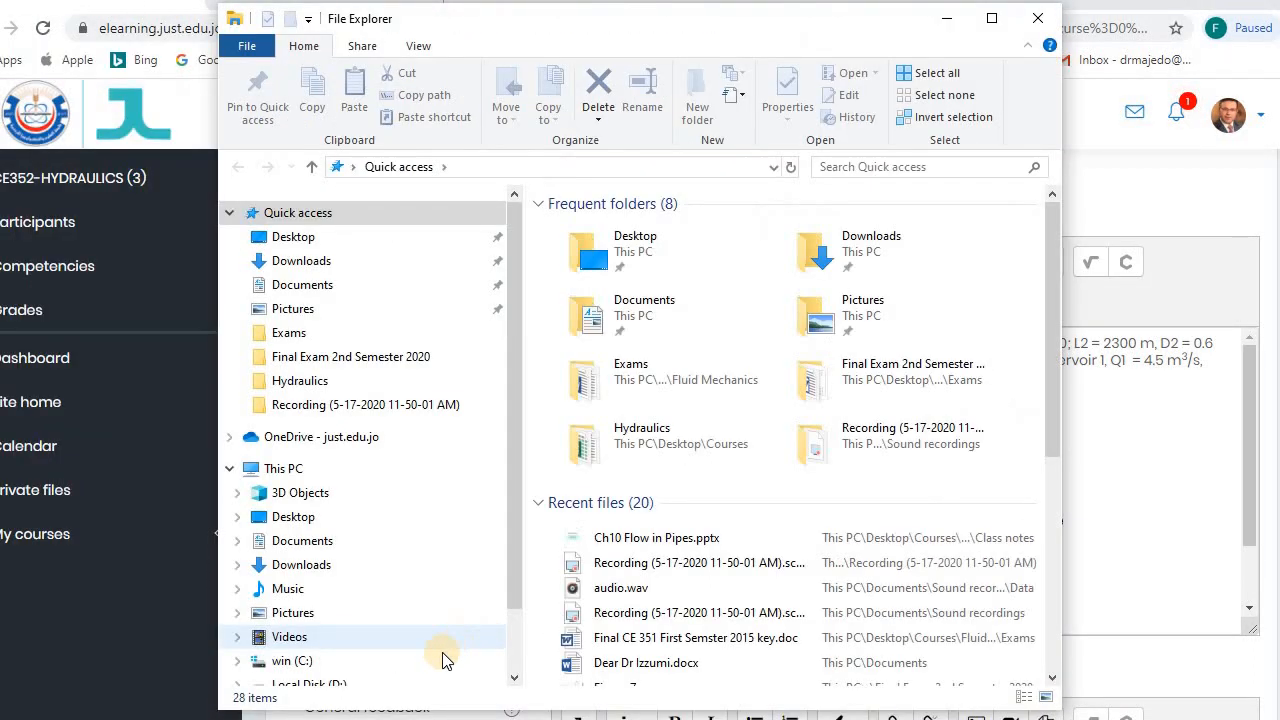
click(330, 356)
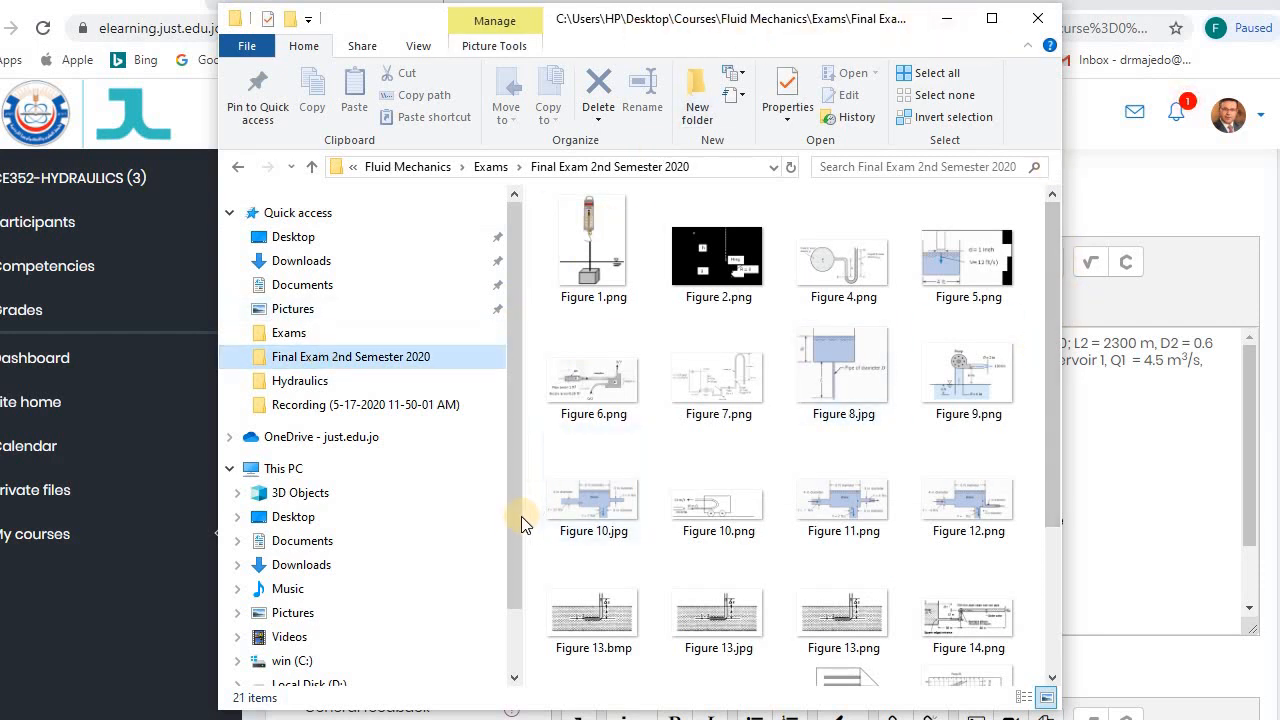
drag(521, 515, 357, 518)
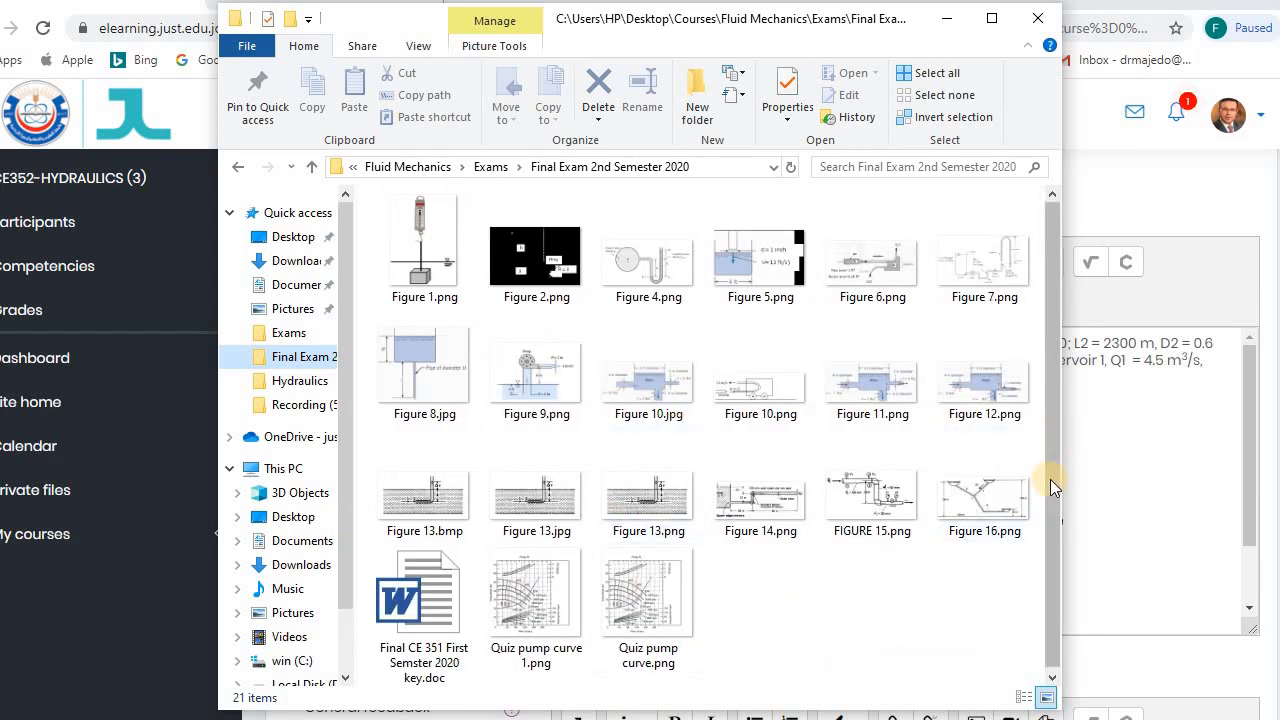
Open Figure 16.png from the exam folder in Paint
click(977, 512)
click(973, 503)
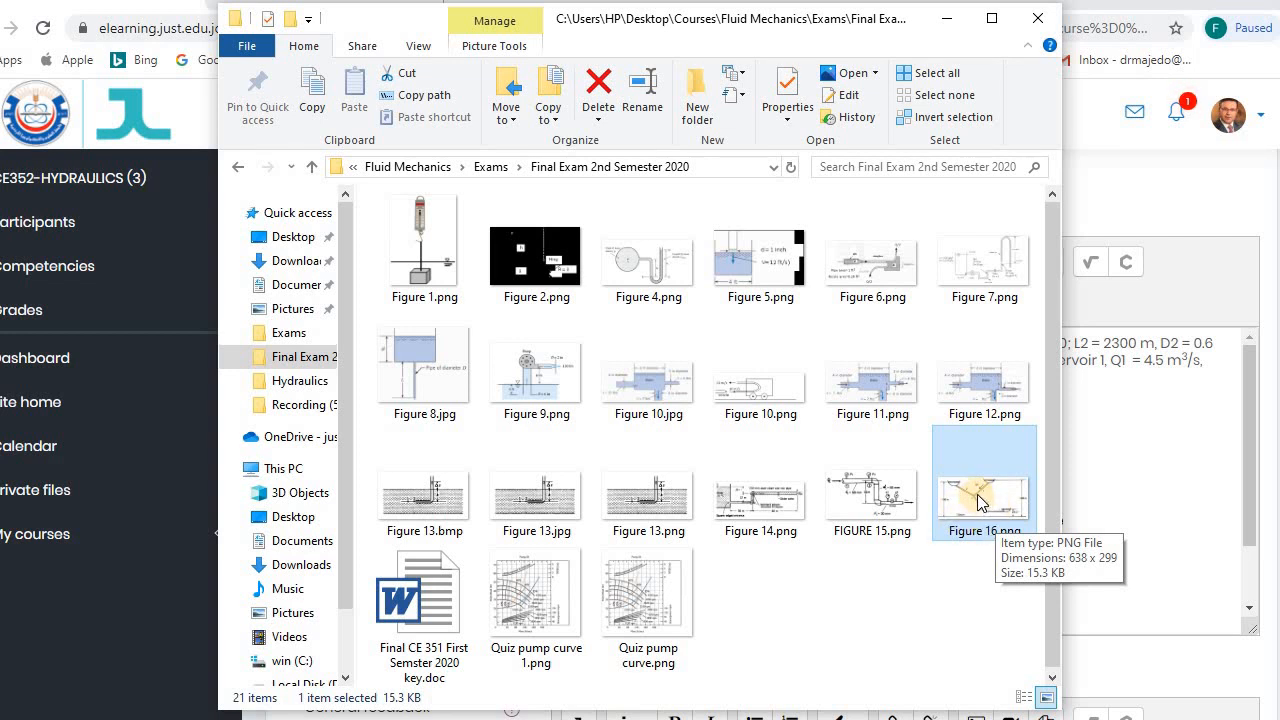
click(985, 507)
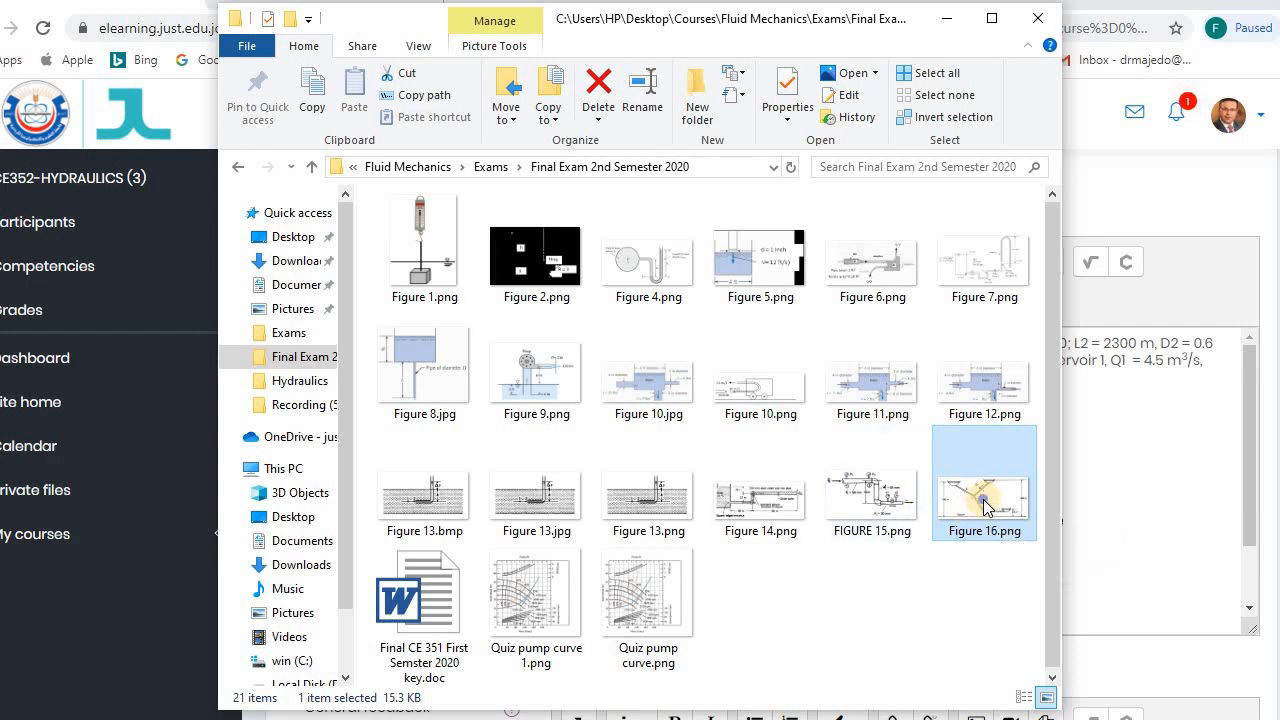
right_click(985, 507)
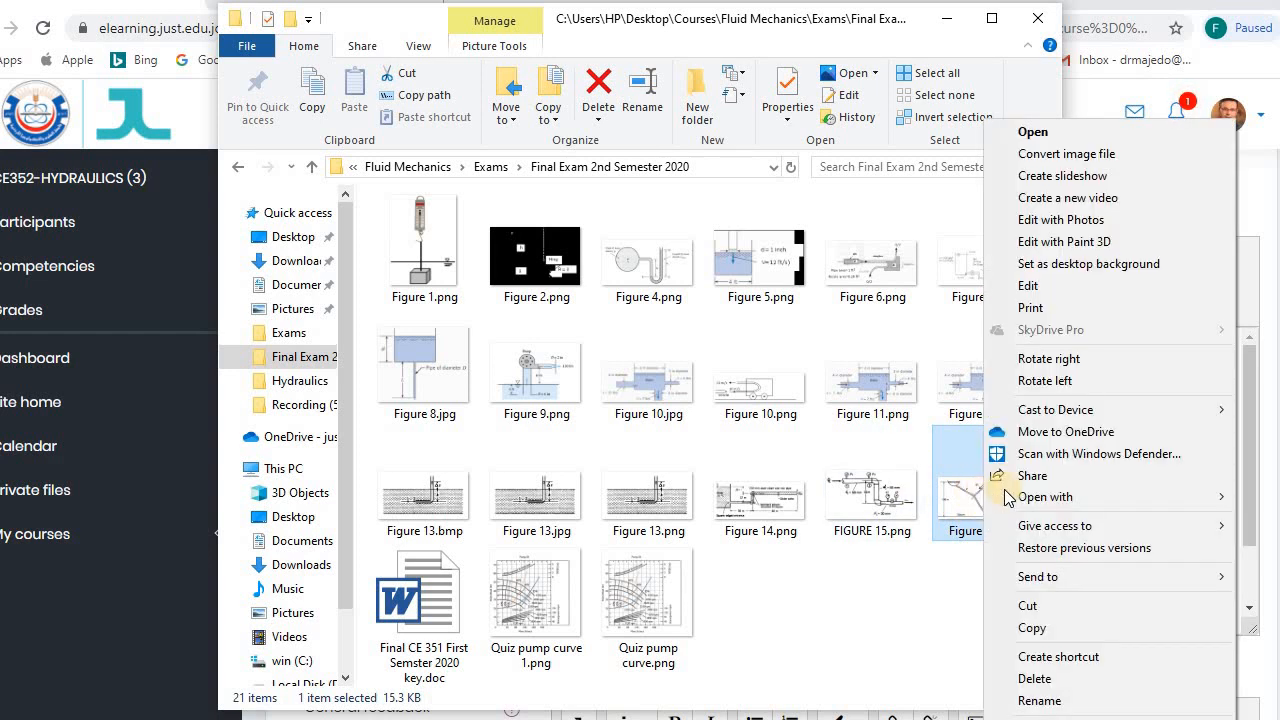
mouse_move(1071, 506)
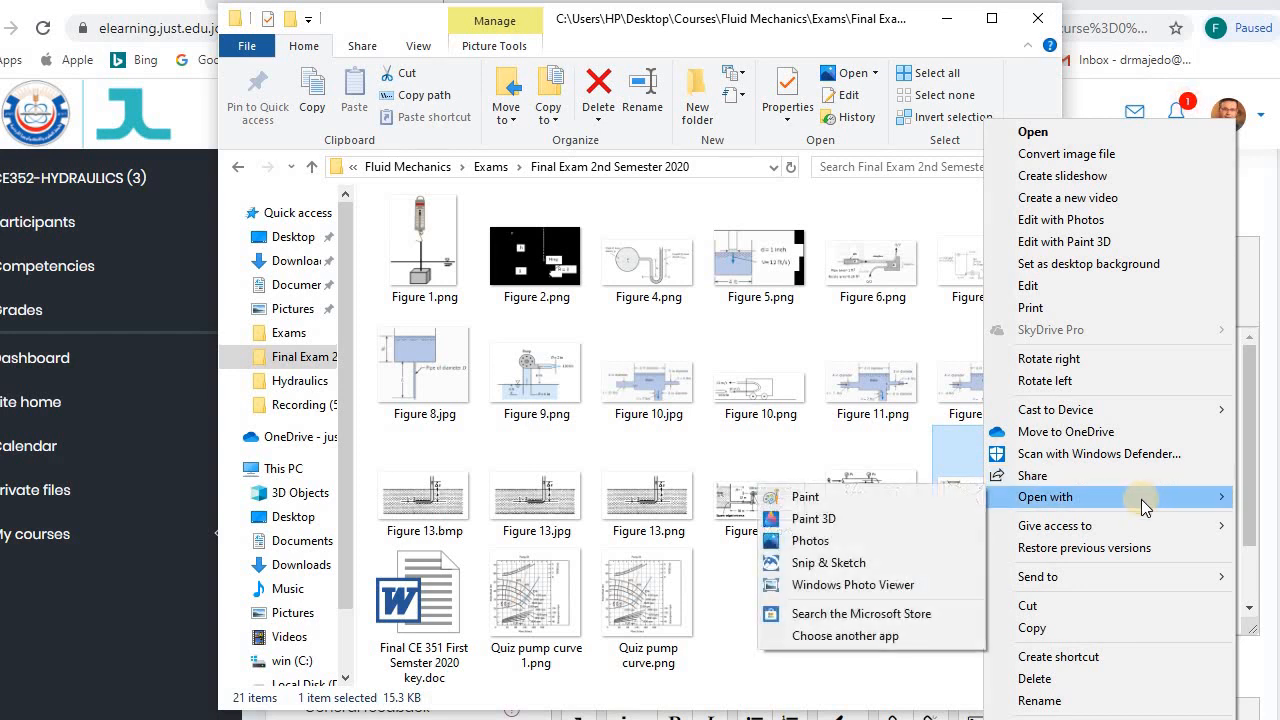
click(803, 498)
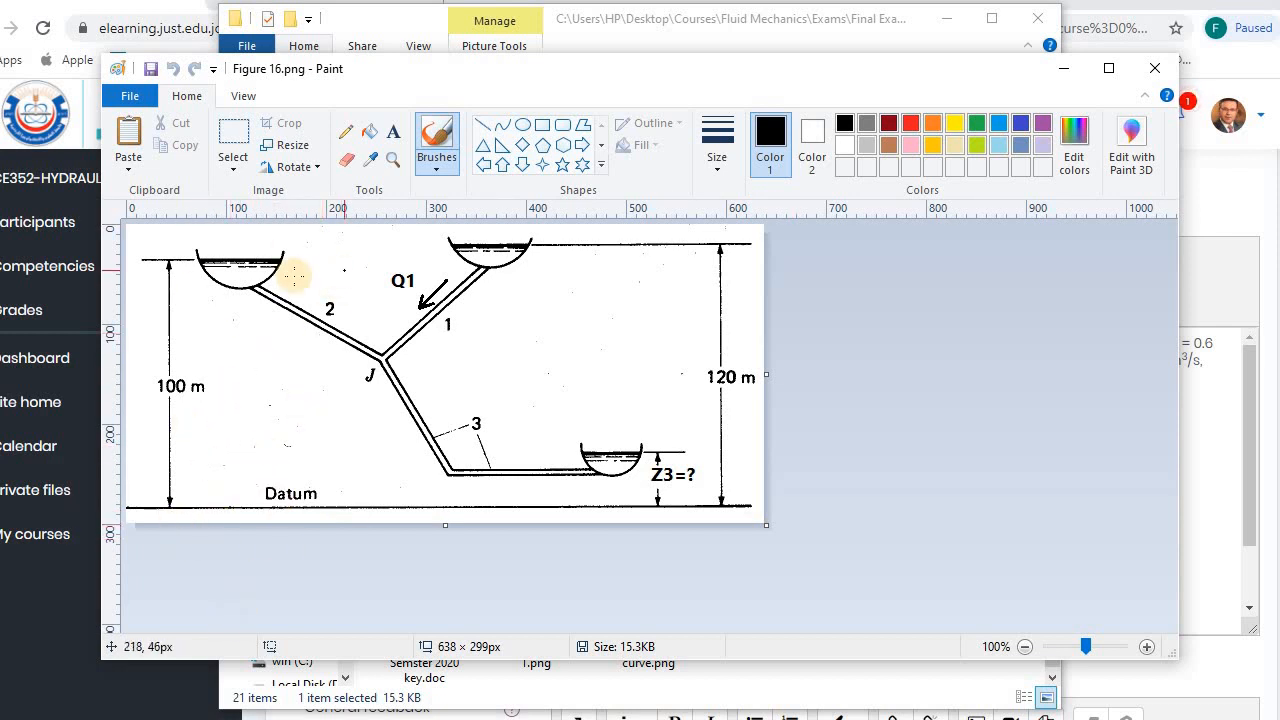
Erase the "100 m" height label beside reservoir 2 in the figure and enter "80" in its place
click(345, 162)
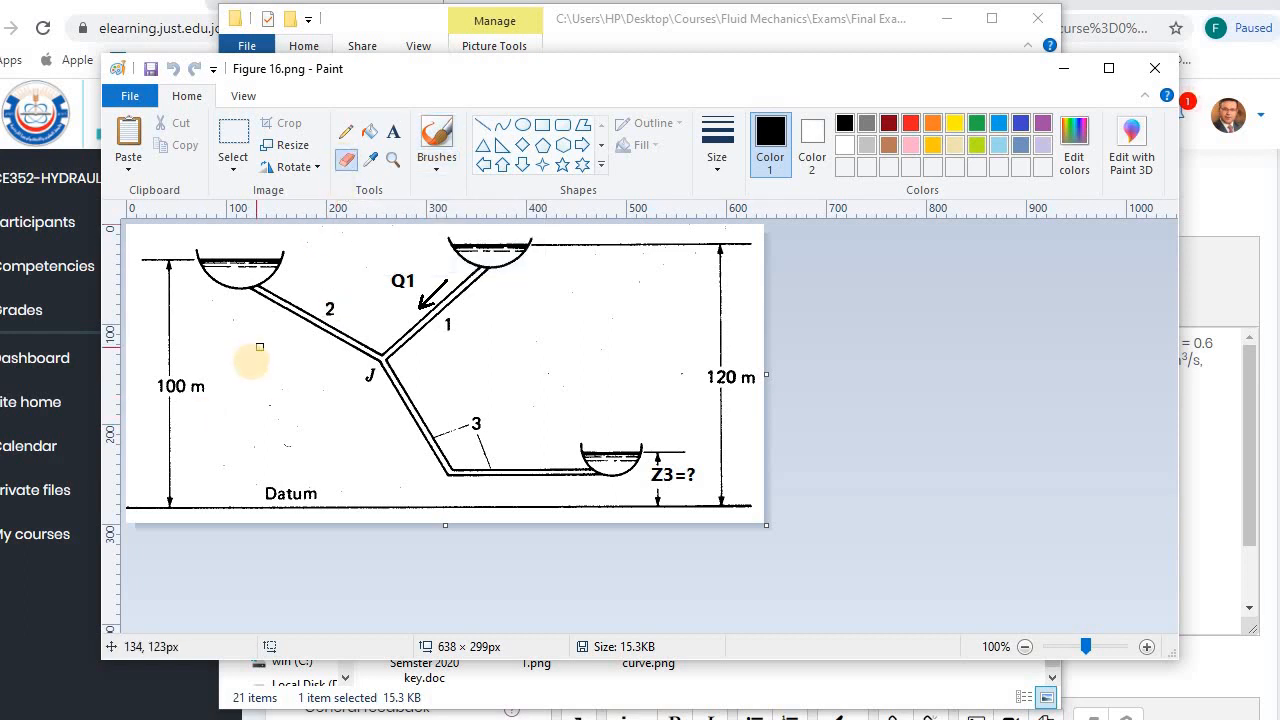
mouse_move(220, 381)
mouse_down()
mouse_move(161, 387)
mouse_move(186, 388)
mouse_up()
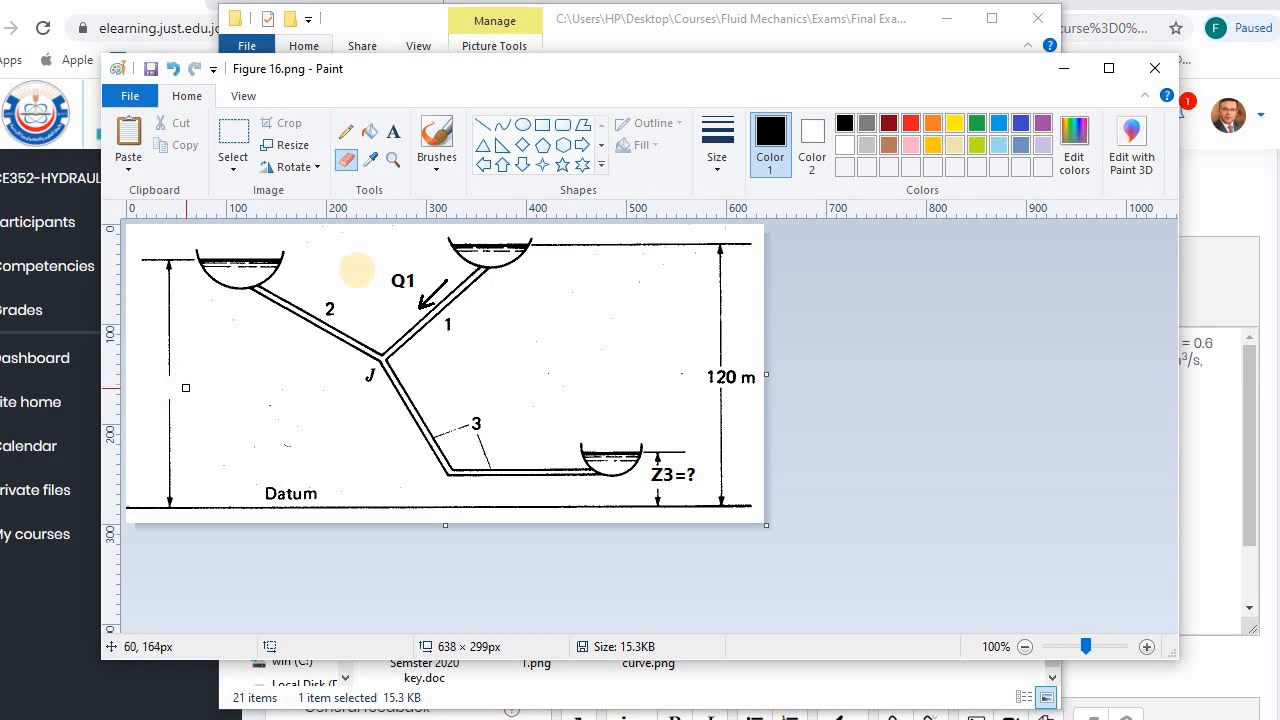
click(393, 140)
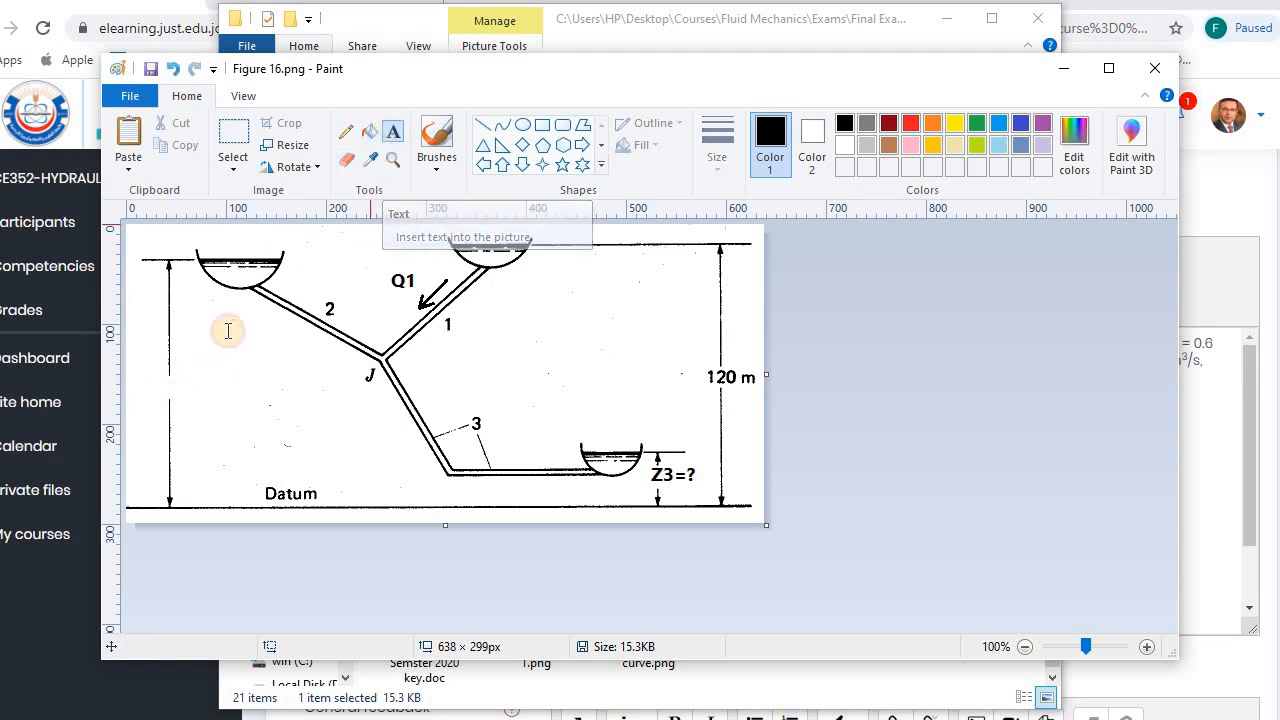
click(157, 373)
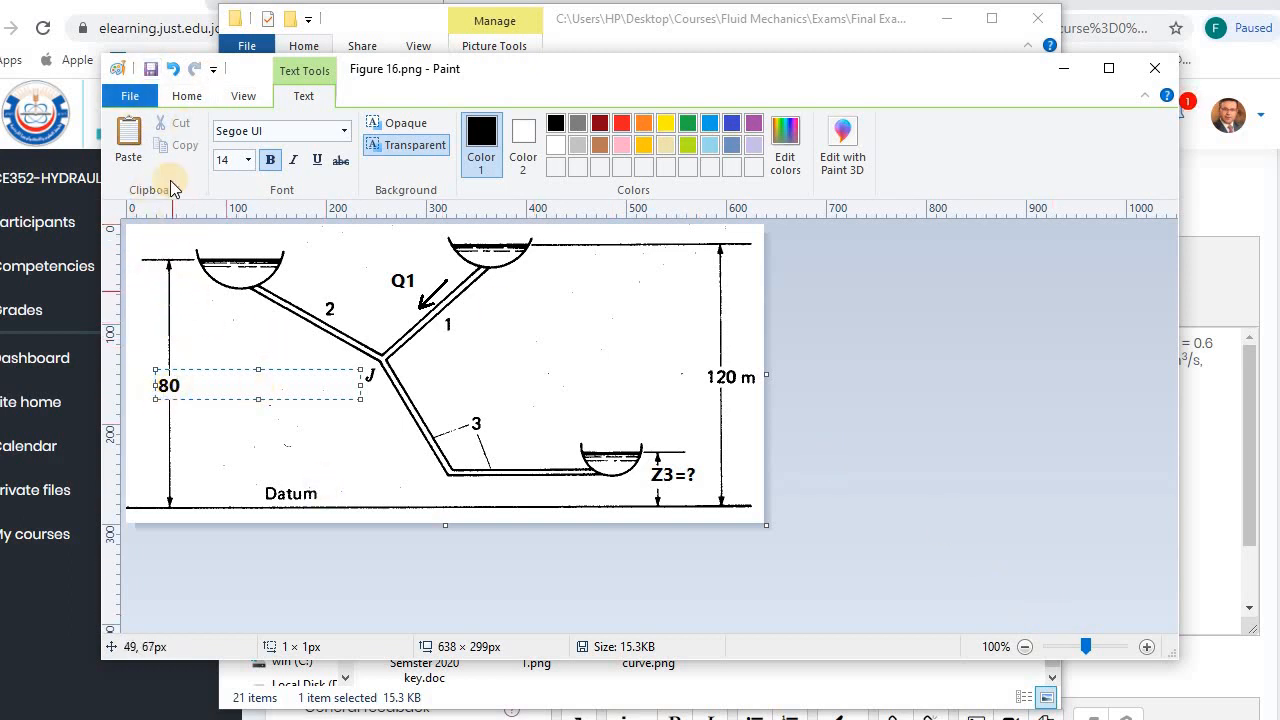
Close Figure 16.png in Paint without saving the label change
click(138, 97)
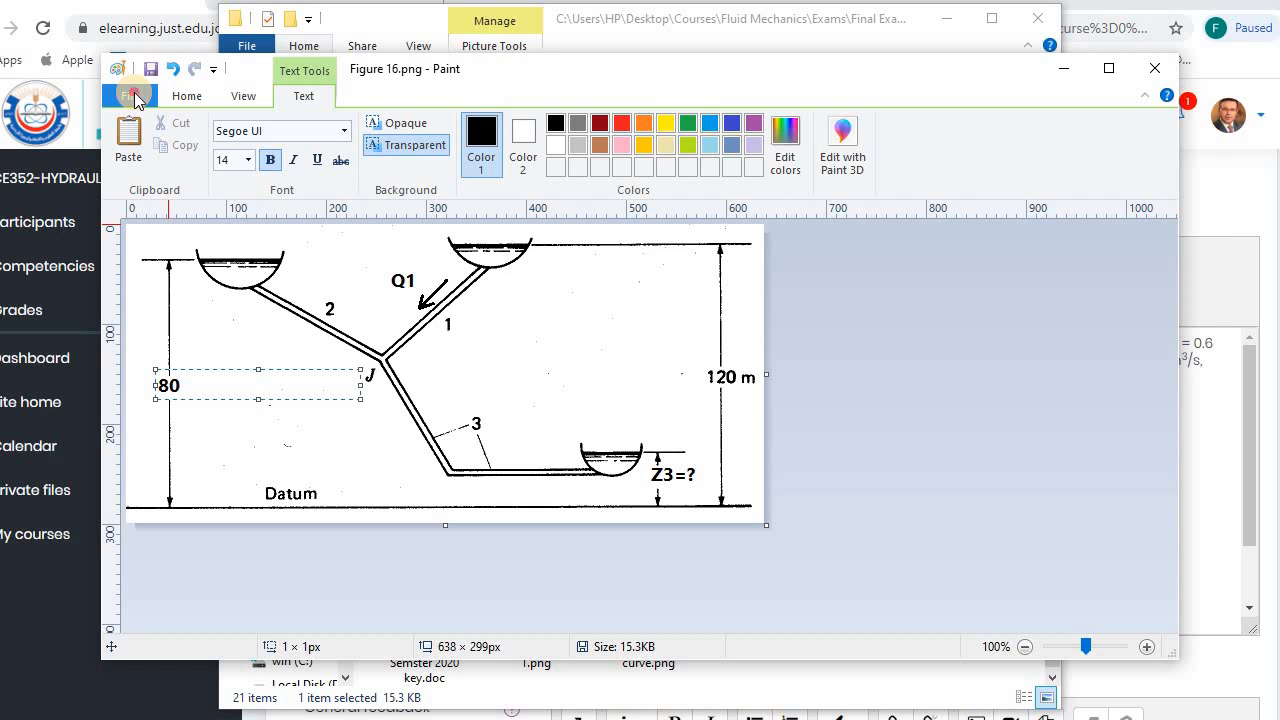
mouse_move(185, 272)
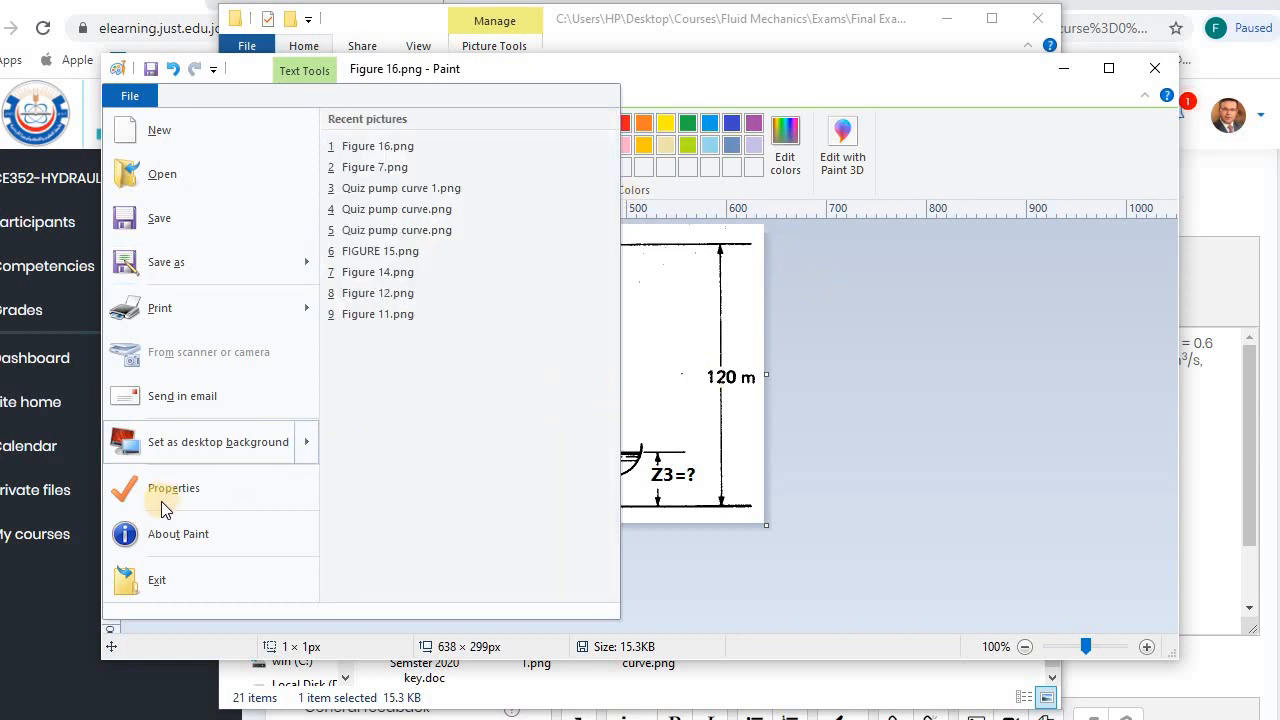
click(162, 580)
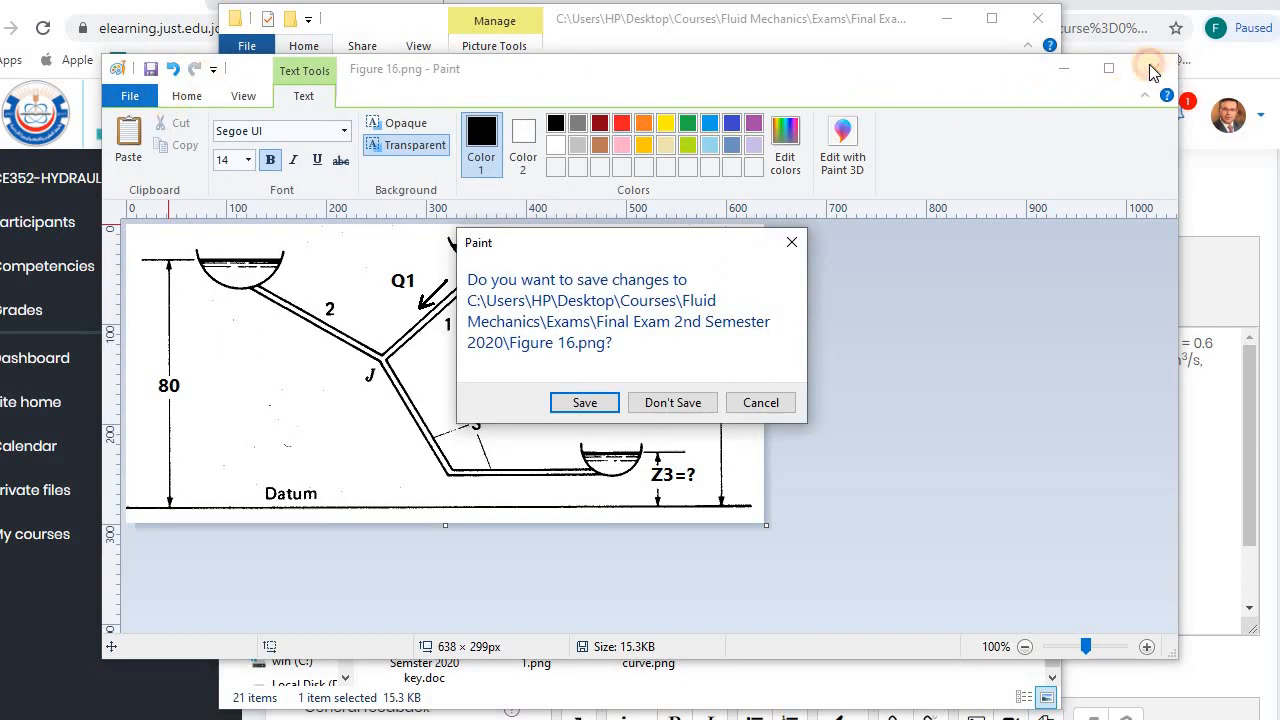
click(669, 405)
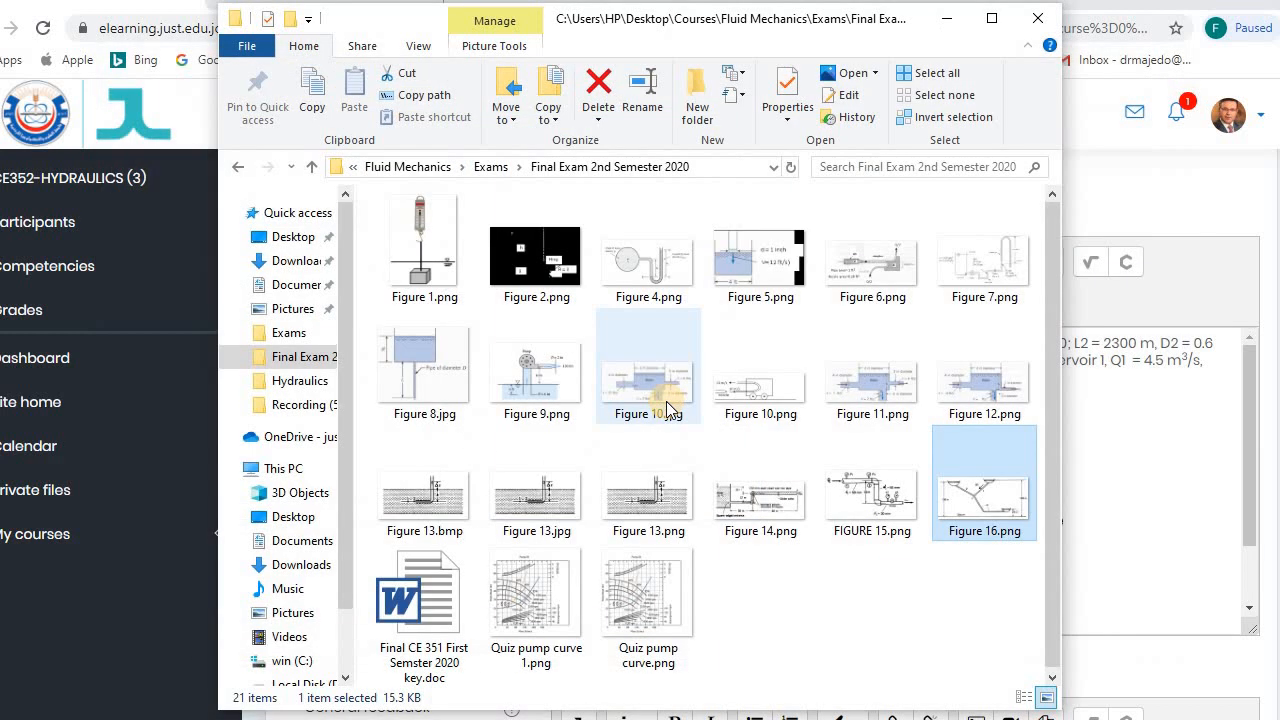
Delete the existing reservoir figure from the question text and place the insertion point on the empty line below the text
drag(890, 20, 686, 40)
click(955, 527)
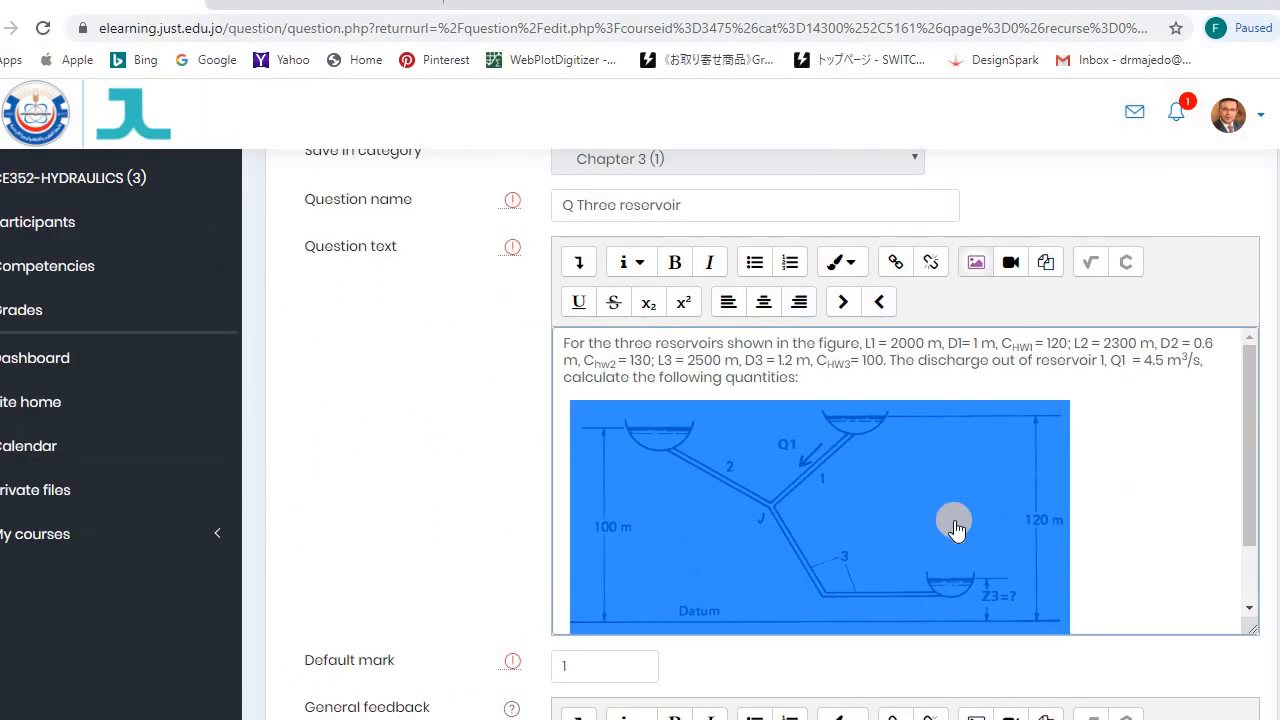
key(Delete)
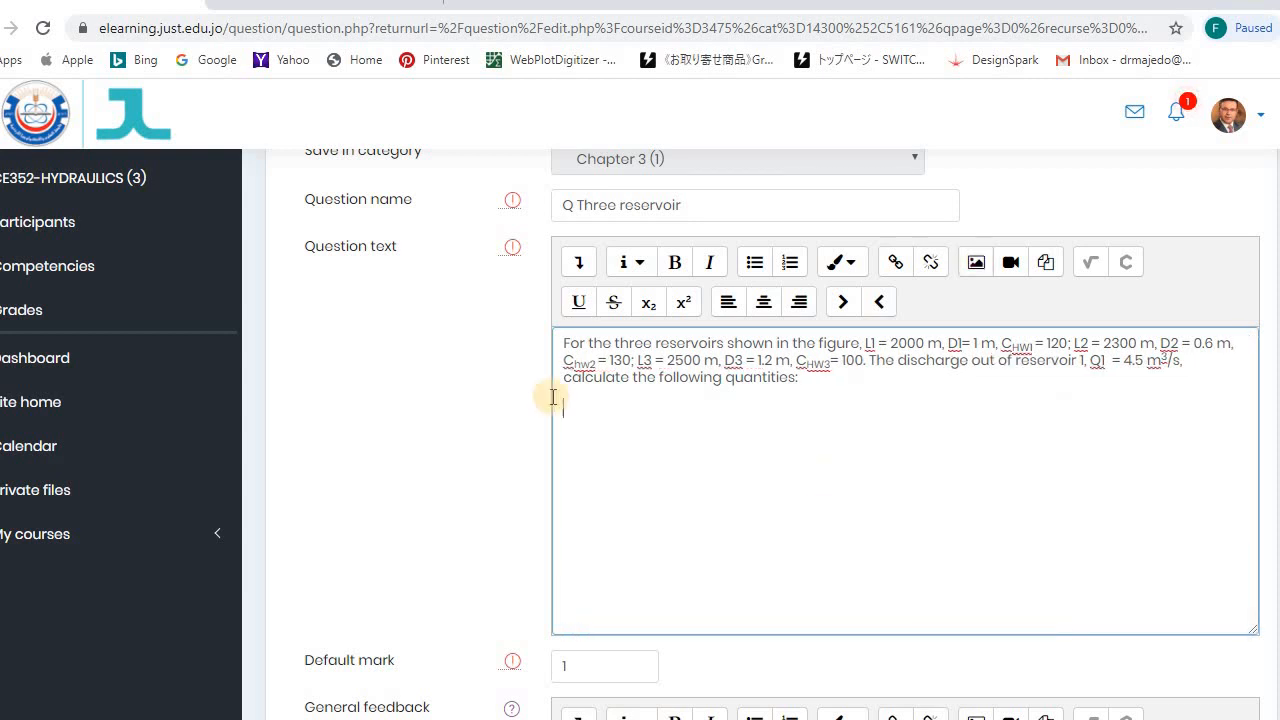
click(562, 409)
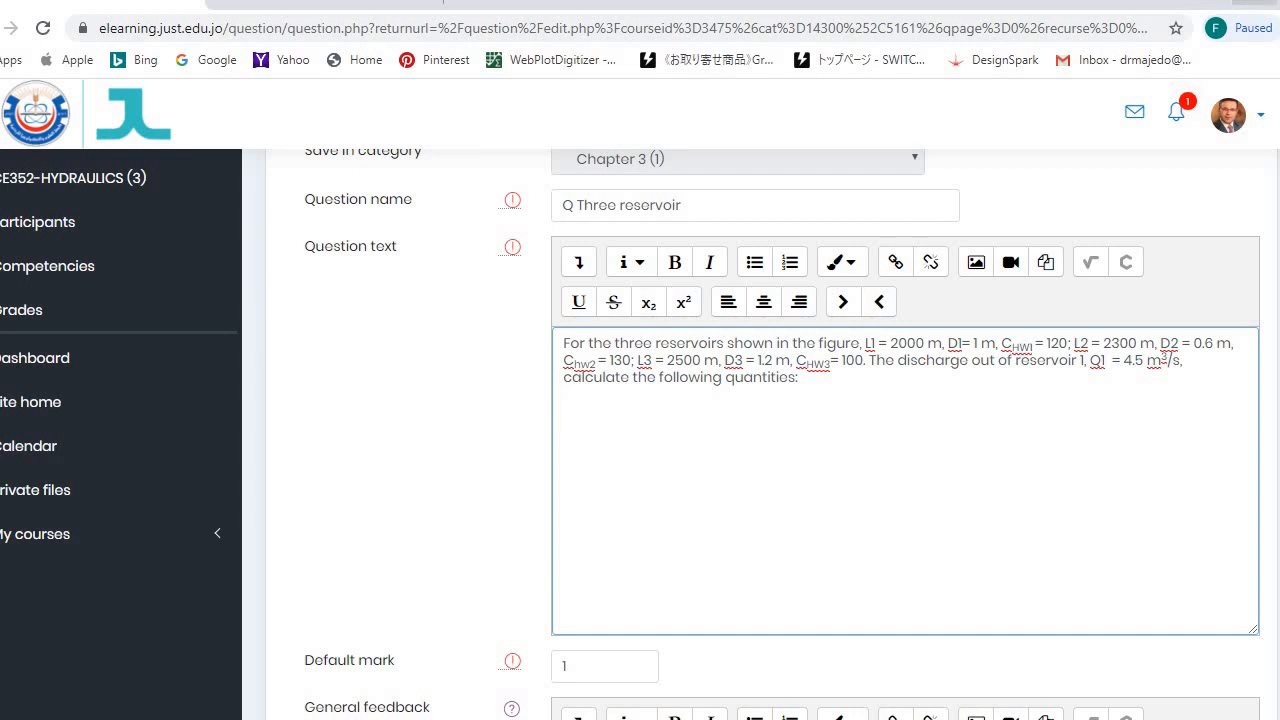
Arrange the resized browser window and a narrower File Explorer window side by side, with the figures folder and question text both accessible
click(1254, 2)
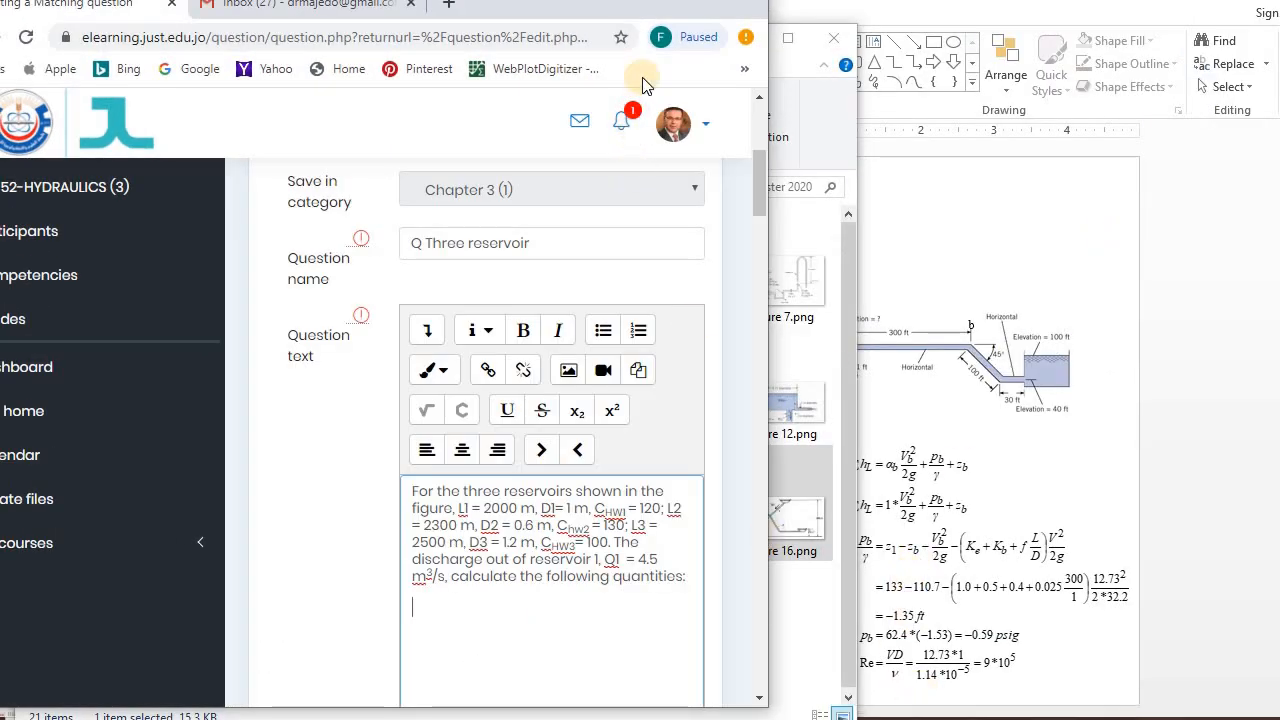
click(700, 3)
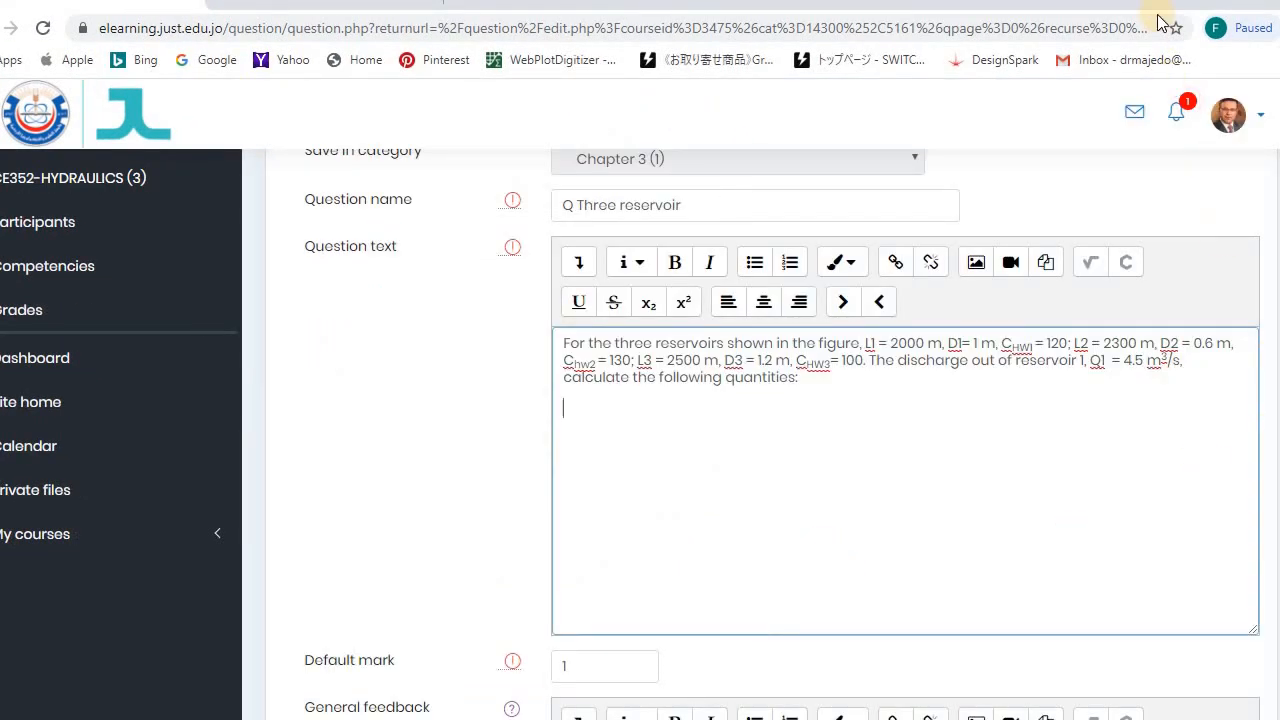
drag(628, 0, 879, 0)
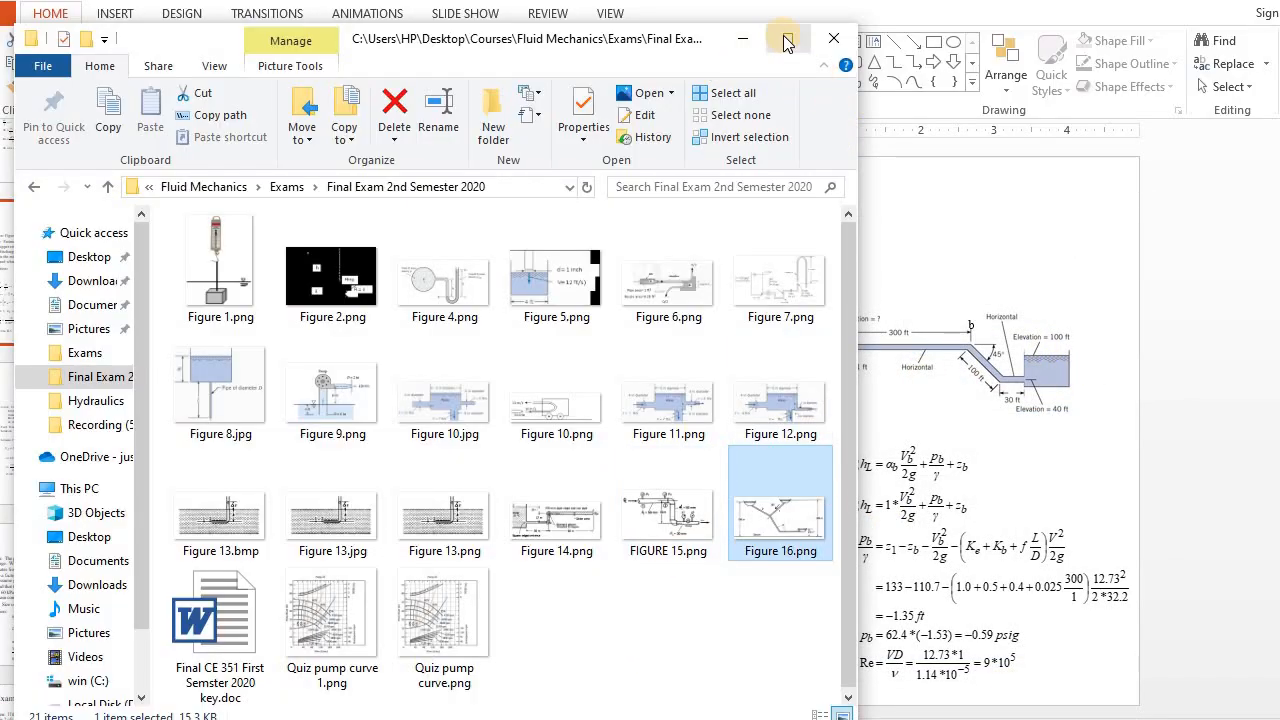
drag(838, 186, 657, 186)
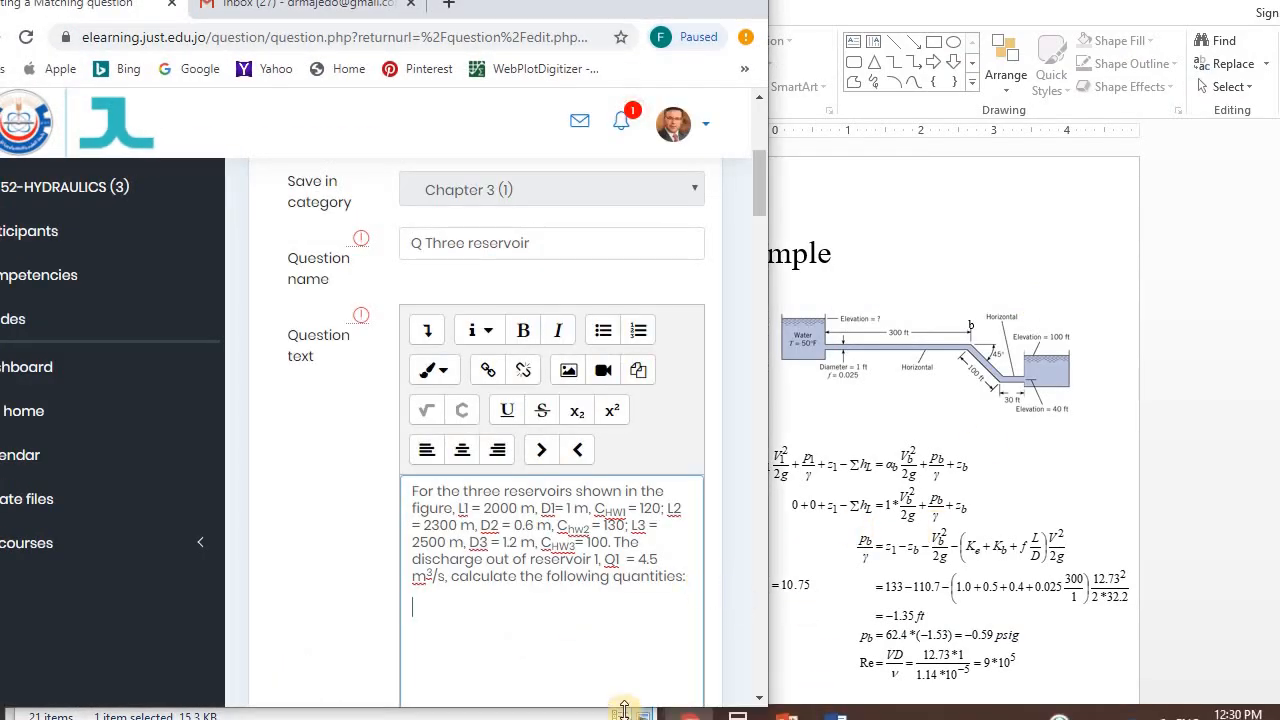
click(530, 716)
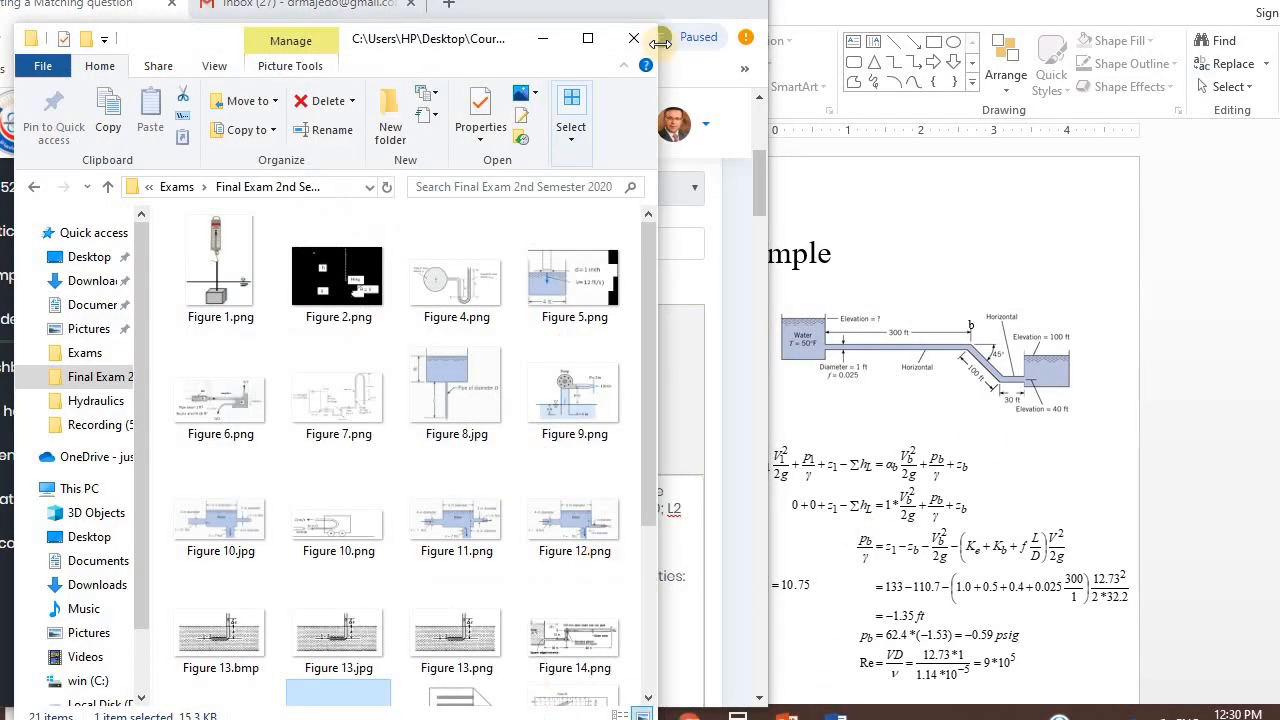
drag(520, 5, 1027, 5)
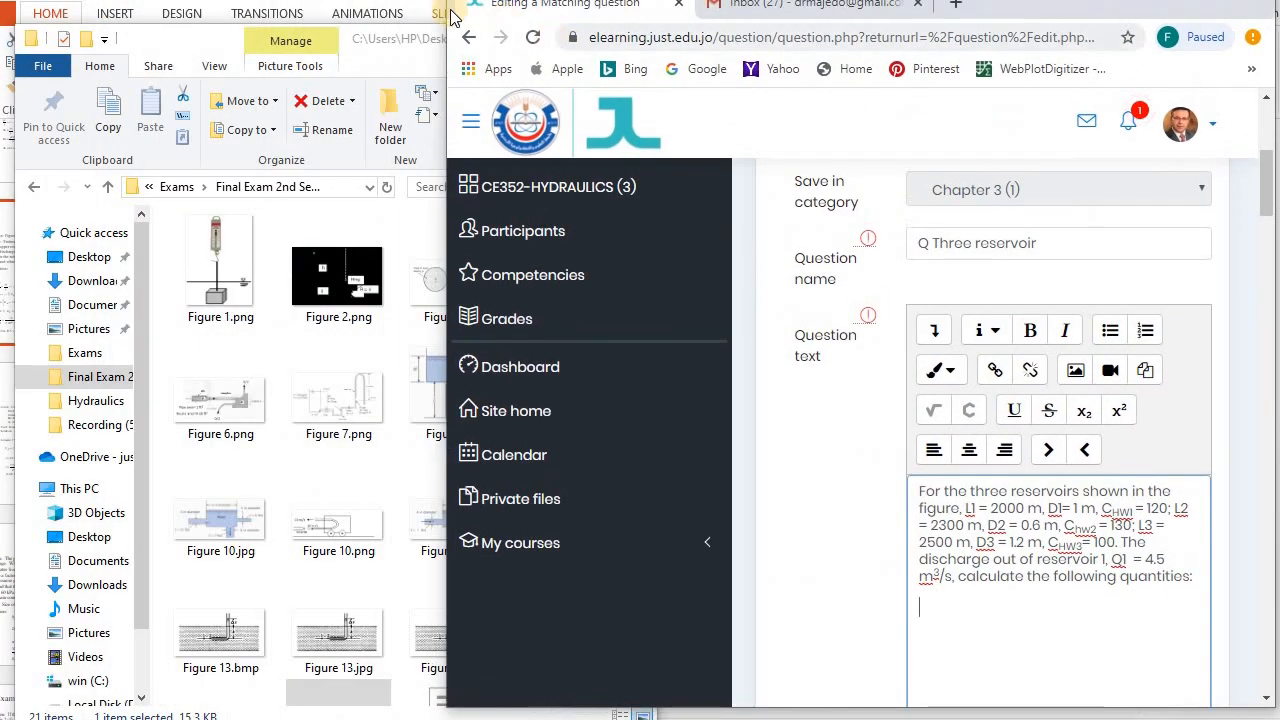
Insert Figure 16.png from the exam folder into the question text below the problem statement
click(386, 62)
scroll(593, 601, down, 2)
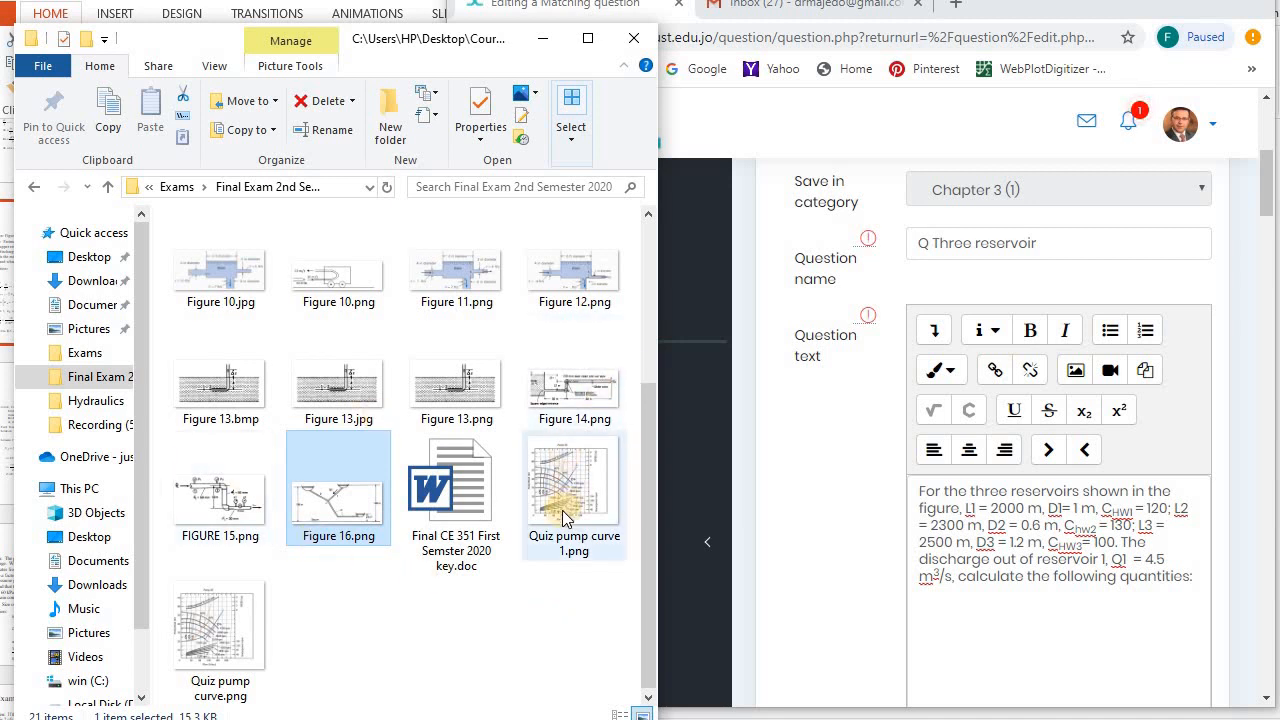
drag(340, 490, 1023, 678)
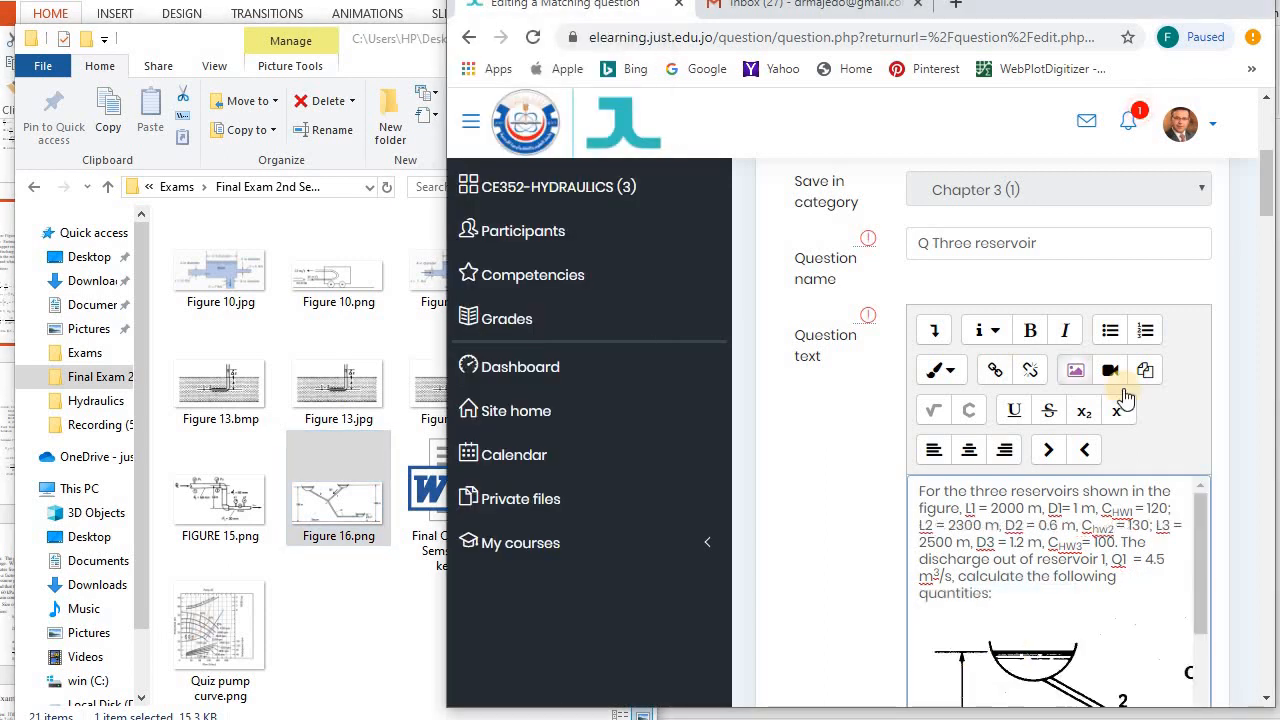
Maximize the browser window and set the width of the inserted reservoir figure in the question text to 500 pixels
click(1206, 2)
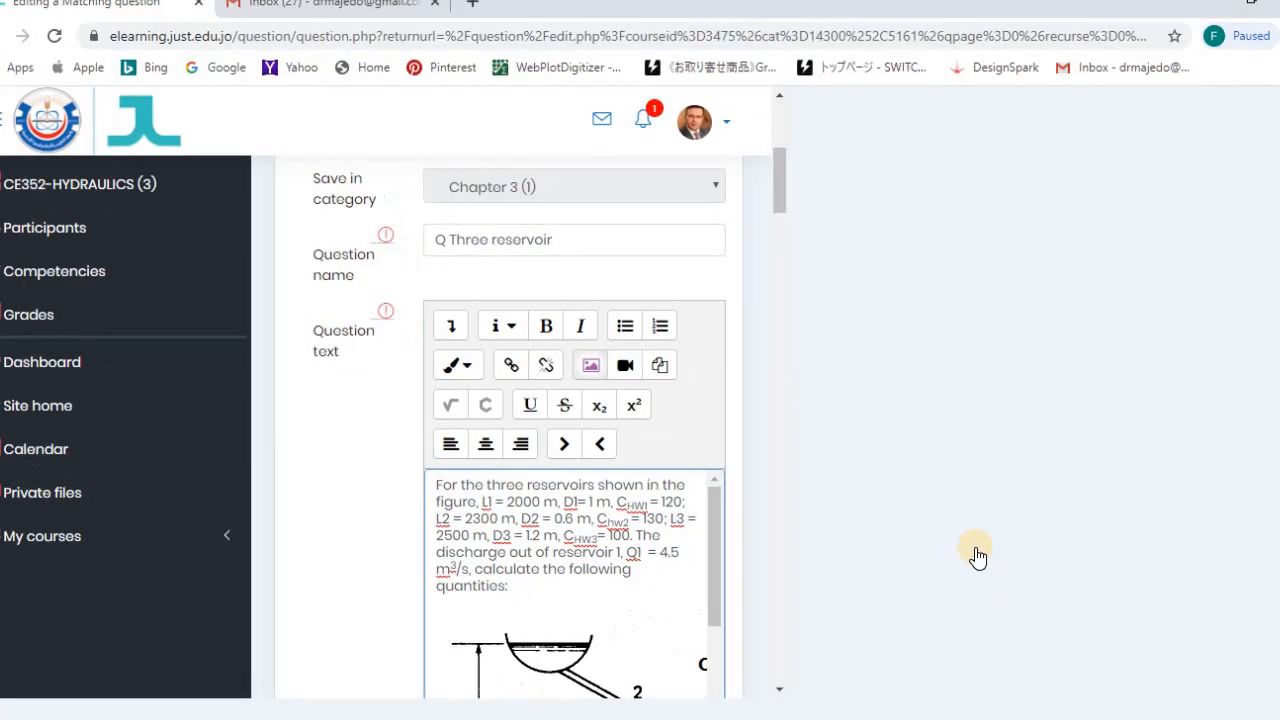
drag(1256, 436, 1229, 453)
click(866, 473)
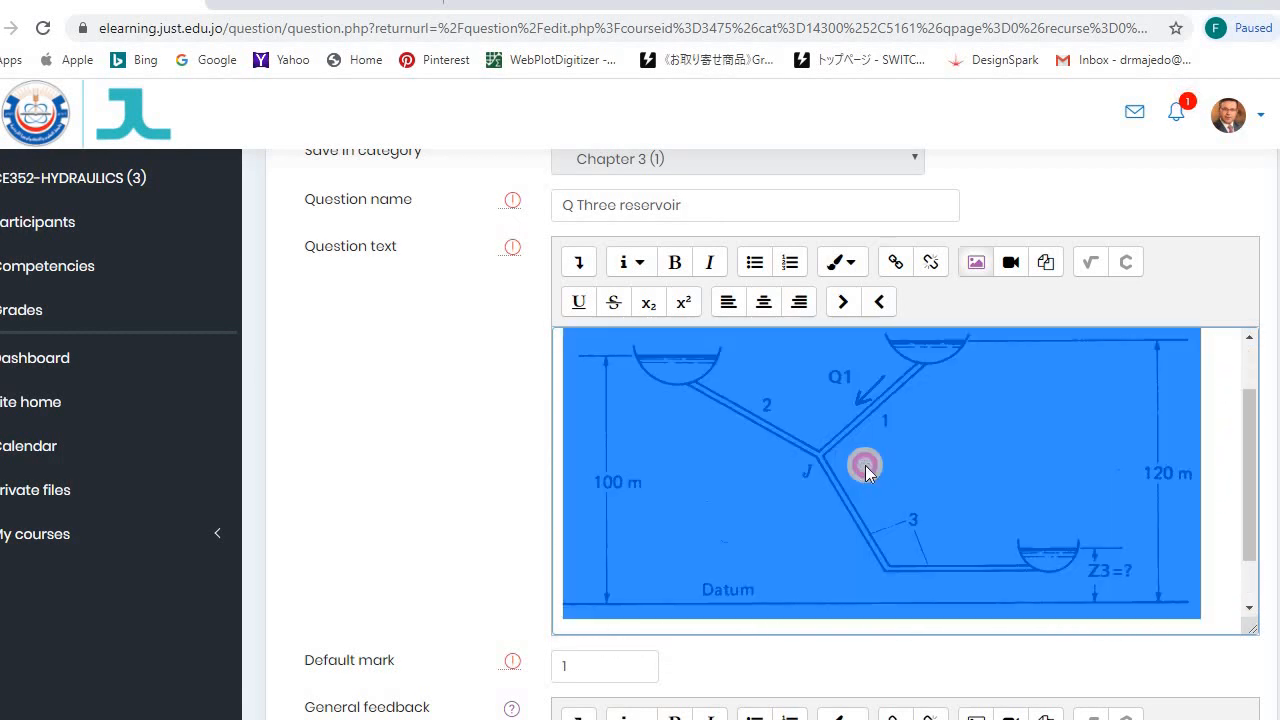
double_click(866, 470)
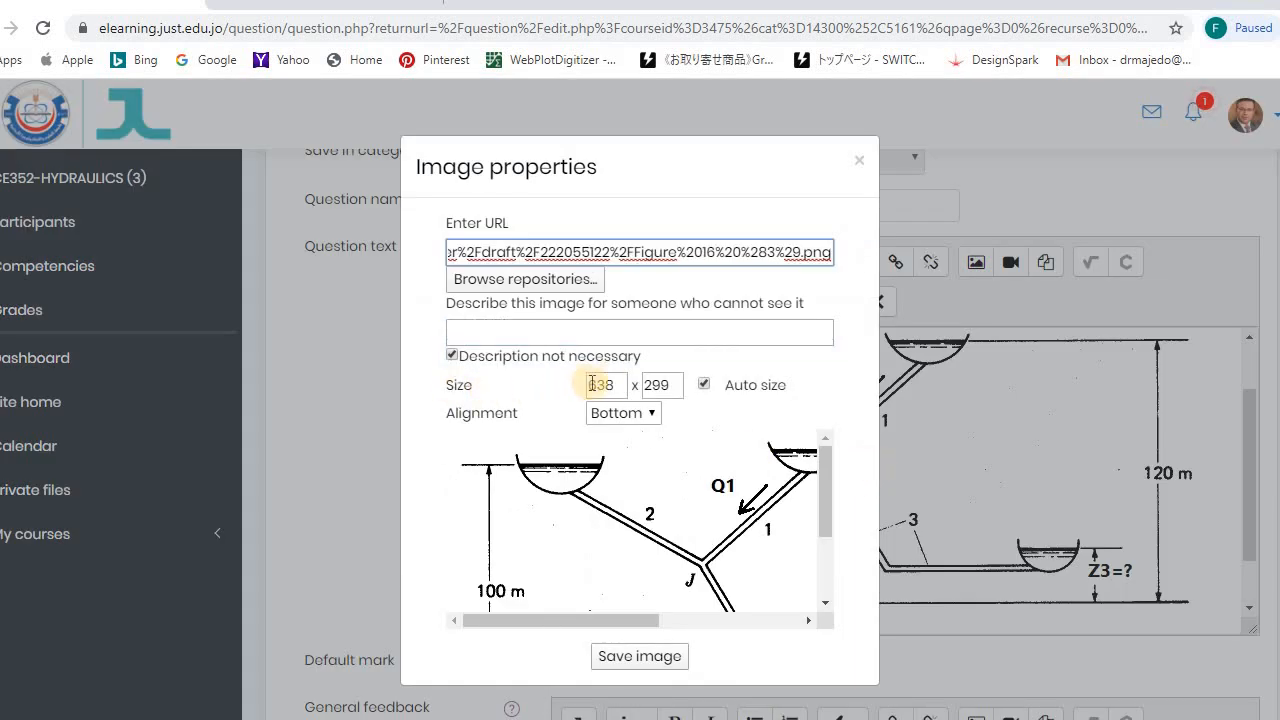
drag(622, 386, 611, 386)
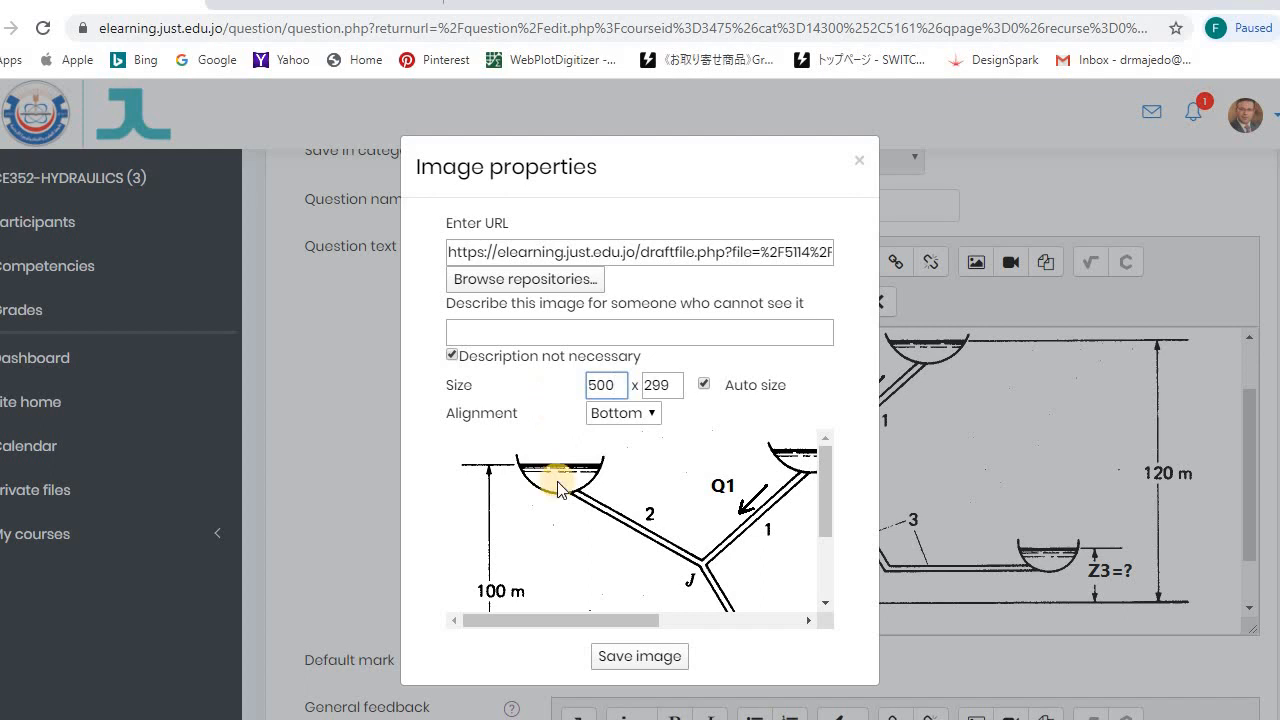
click(640, 656)
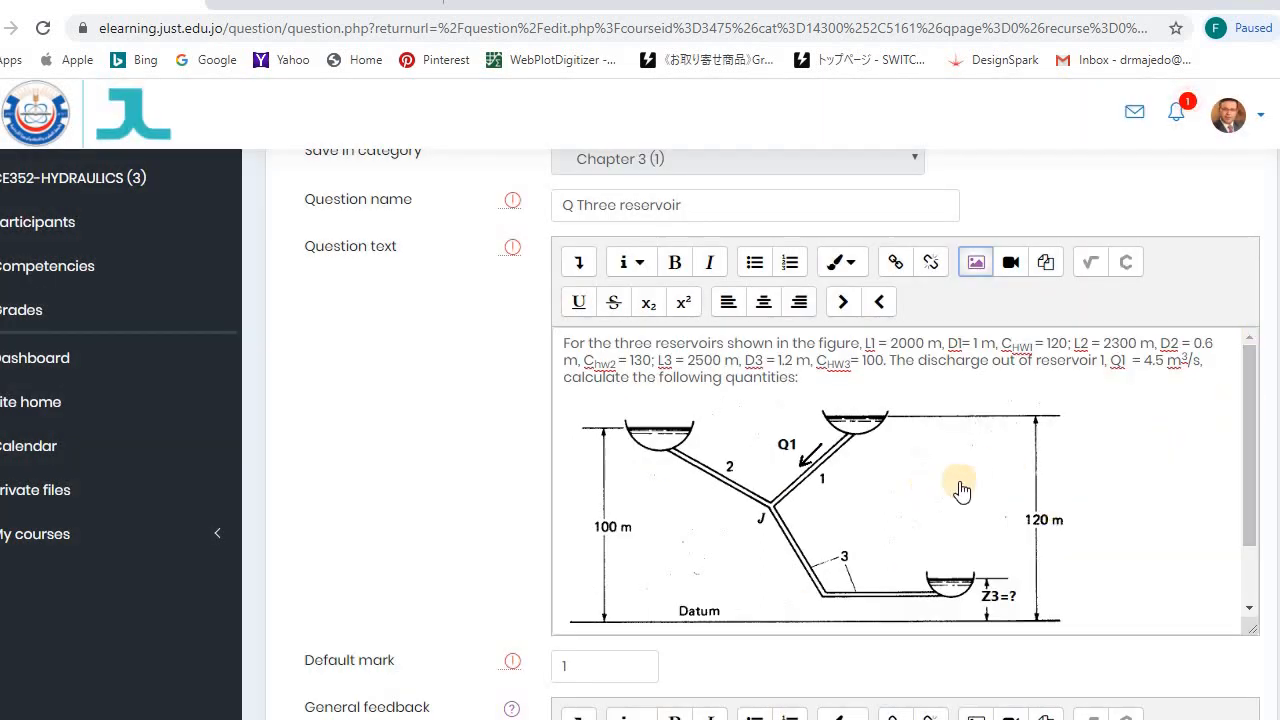
drag(1249, 457, 1249, 503)
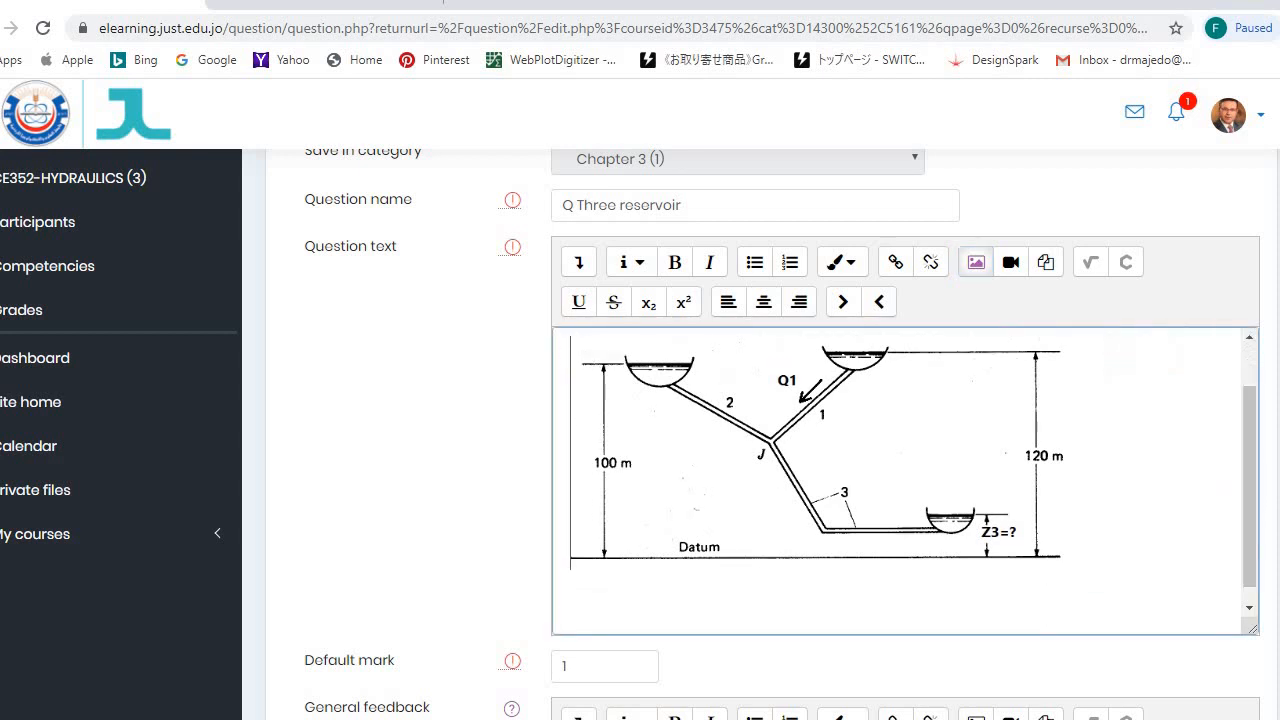
Save the changes to the three-reservoir question while continuing to edit, and open its preview
scroll(760, 430, down, 15)
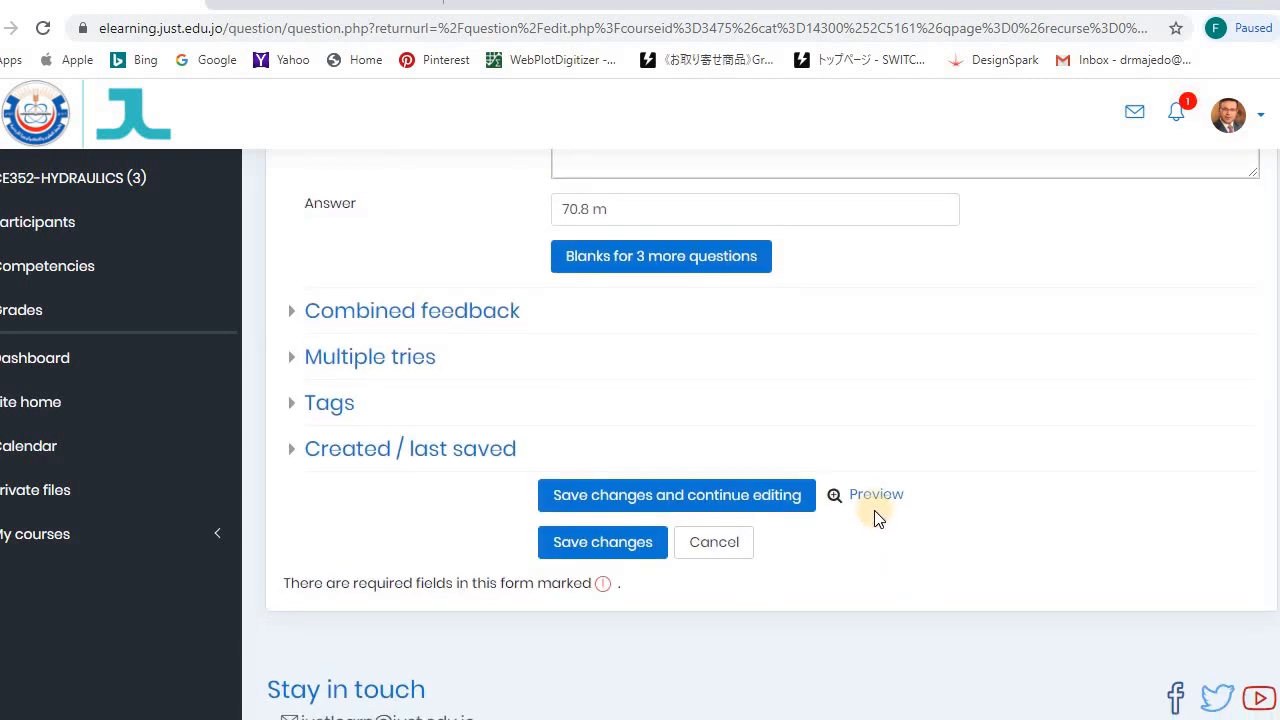
click(674, 495)
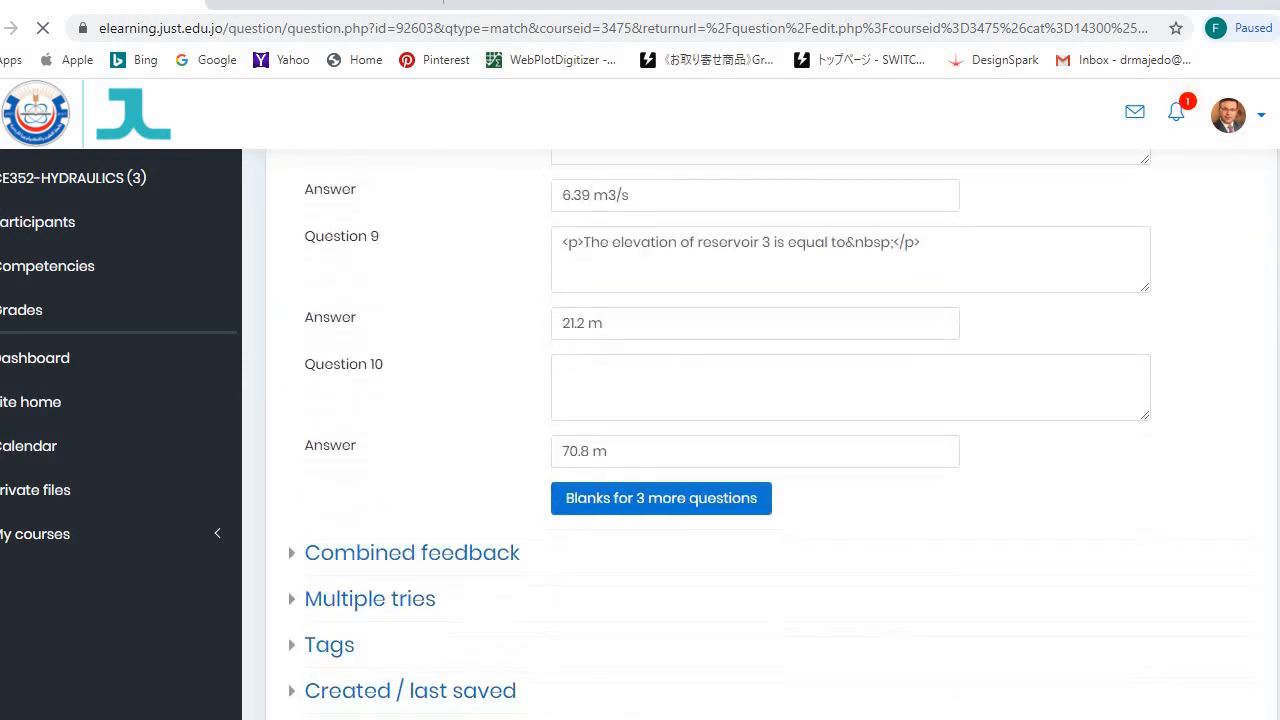
scroll(760, 434, down, 2)
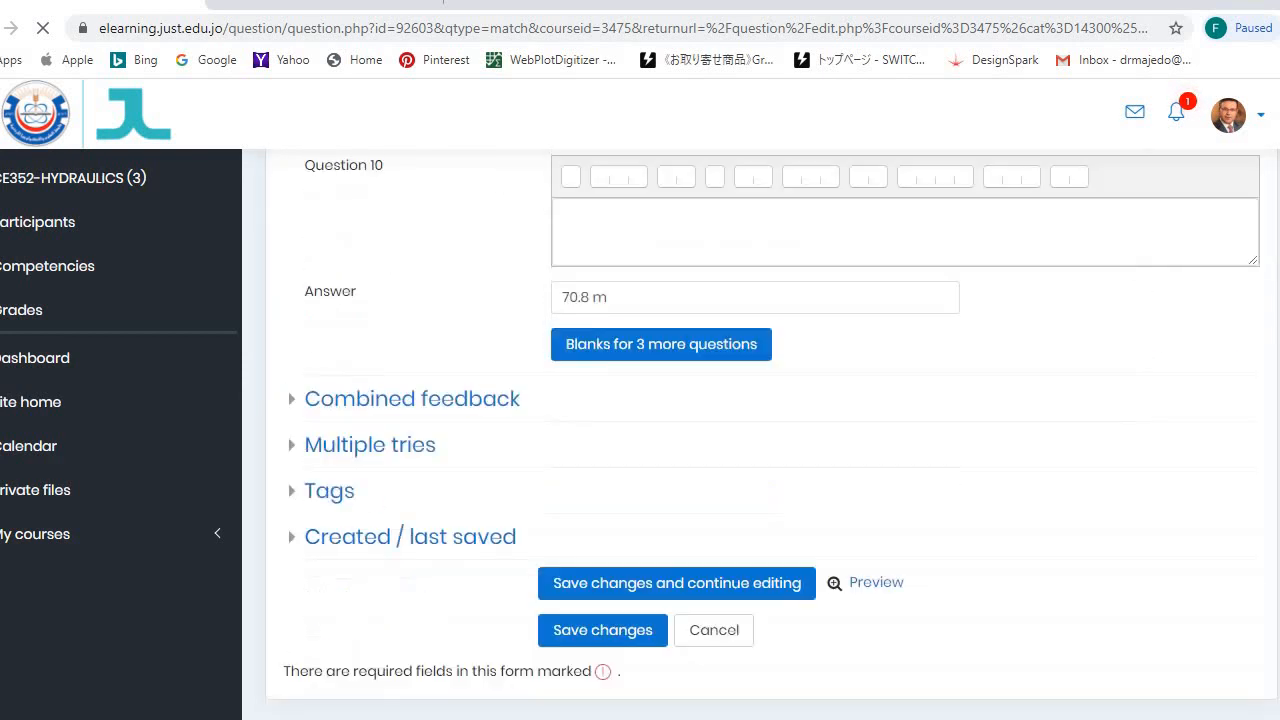
click(876, 583)
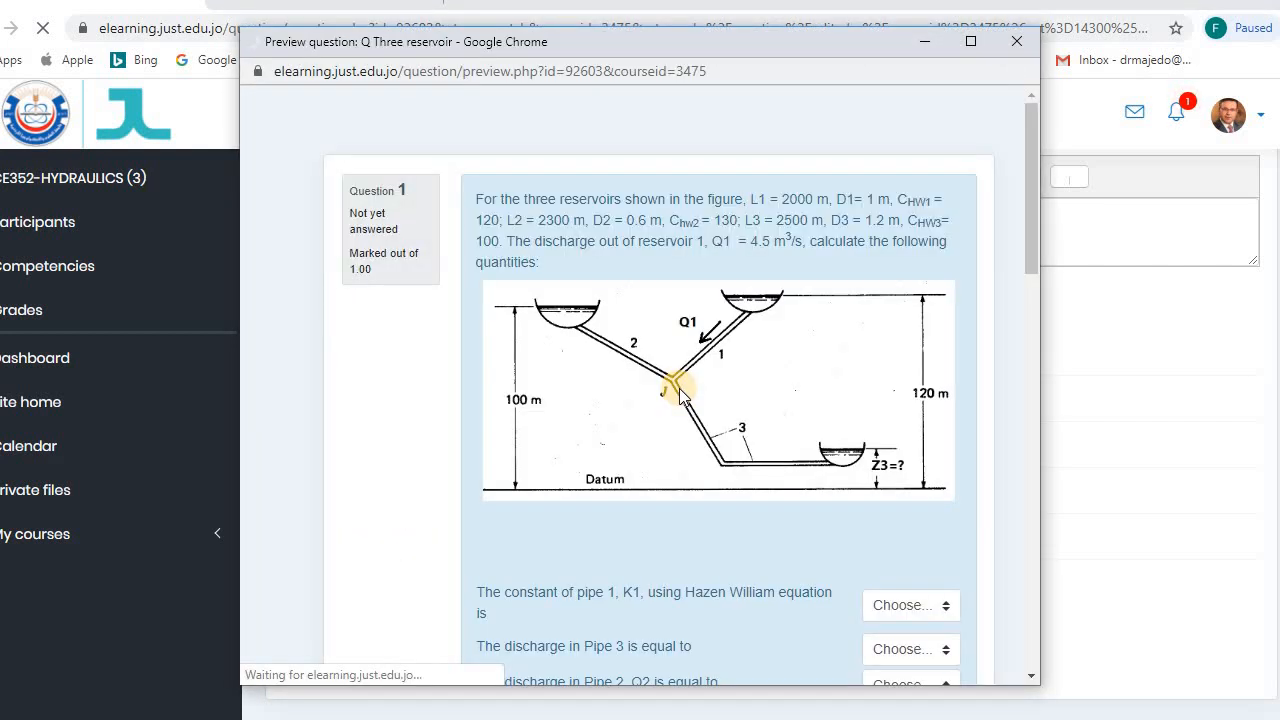
Fill in the correct responses in the question preview, check the matched answers, and close the preview
drag(1032, 264, 1043, 386)
click(590, 498)
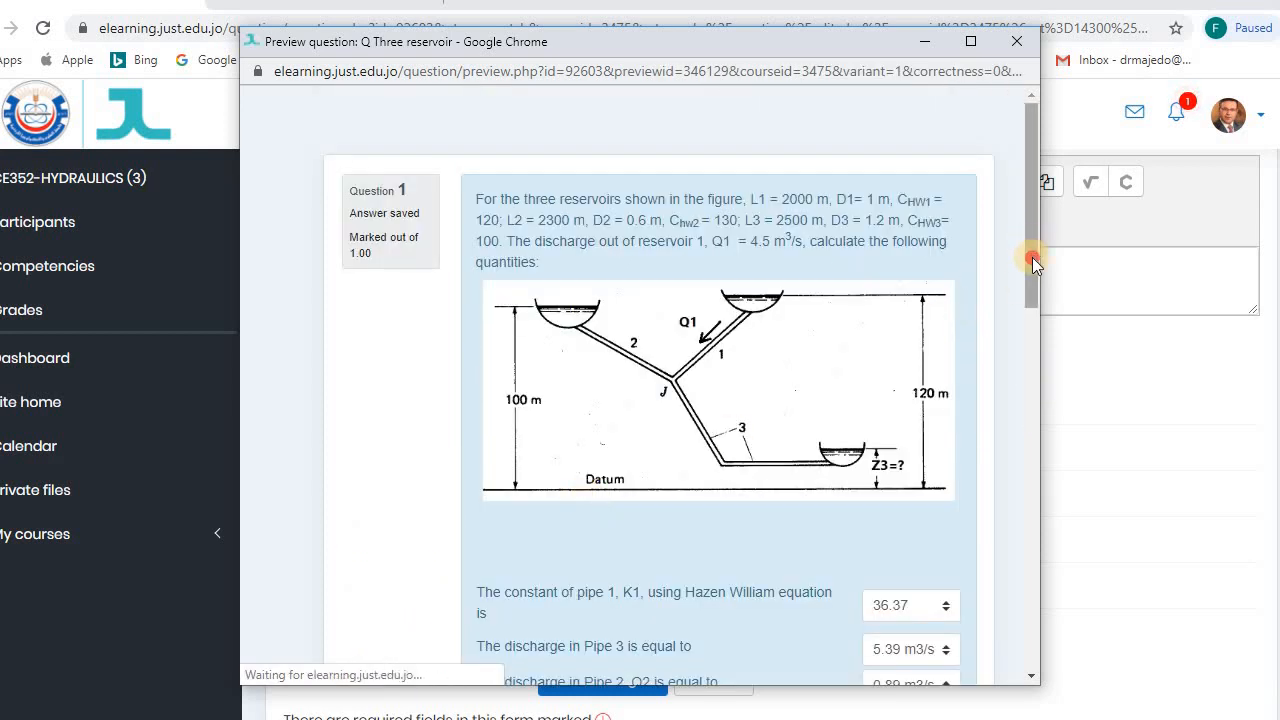
drag(1033, 257, 1034, 360)
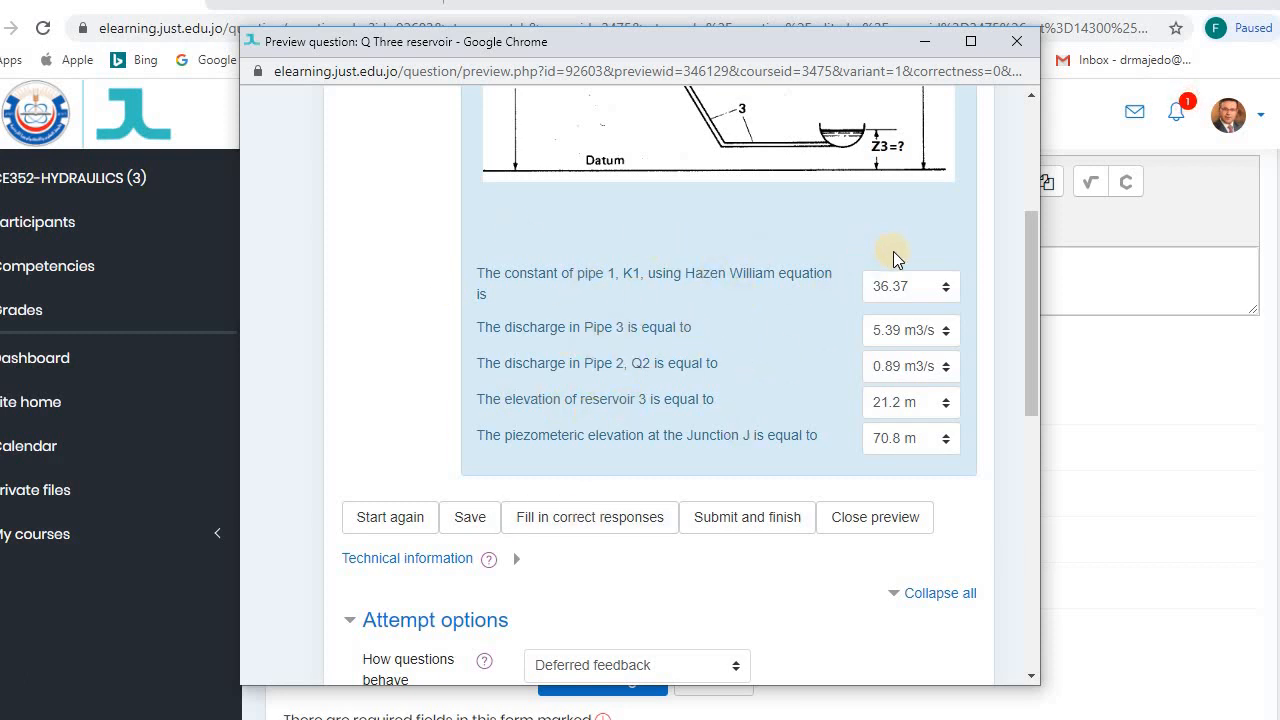
click(880, 519)
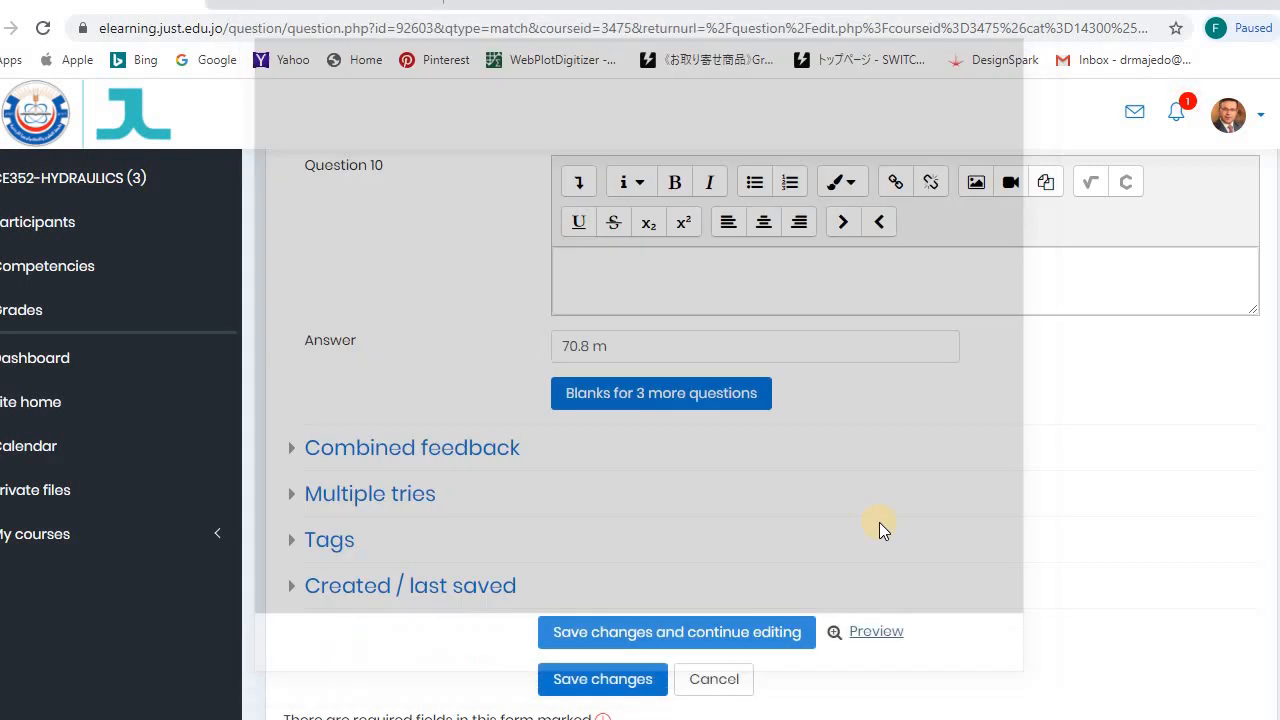
Save the question to return to the Chapter 3 question bank, and view the available question types without adding a question
click(602, 680)
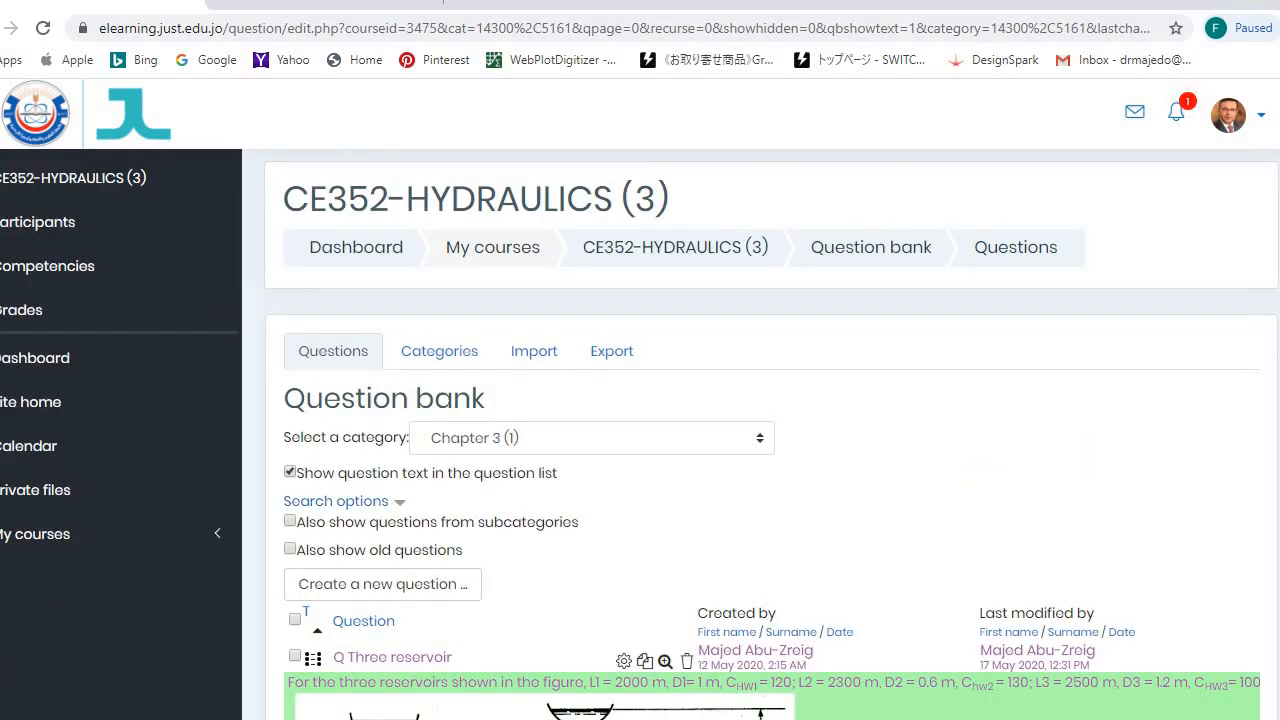
scroll(652, 400, down, 2)
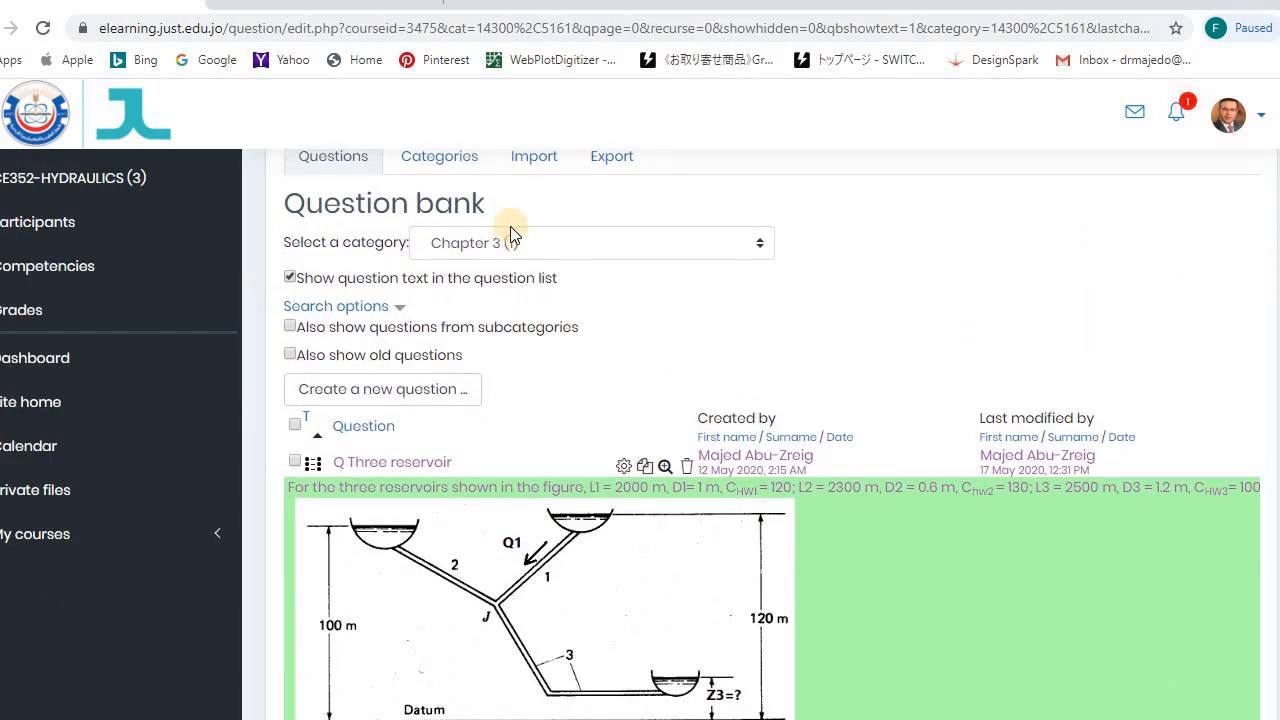
click(365, 399)
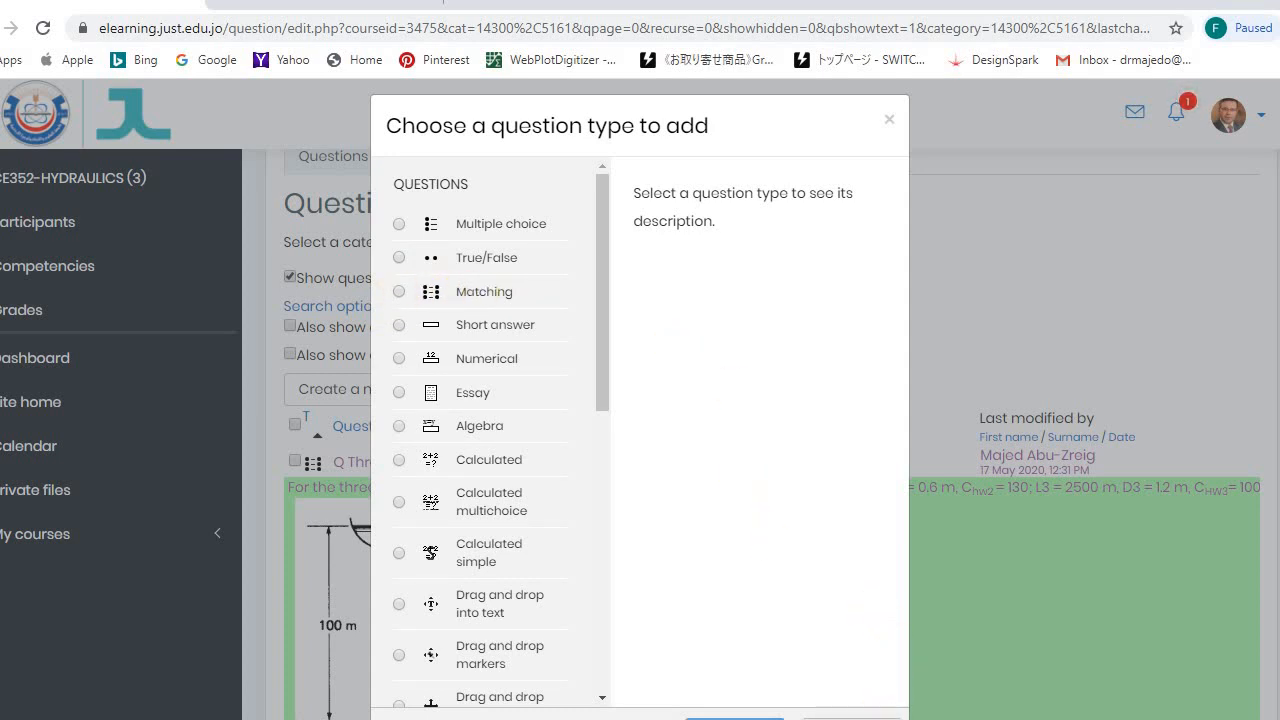
click(851, 718)
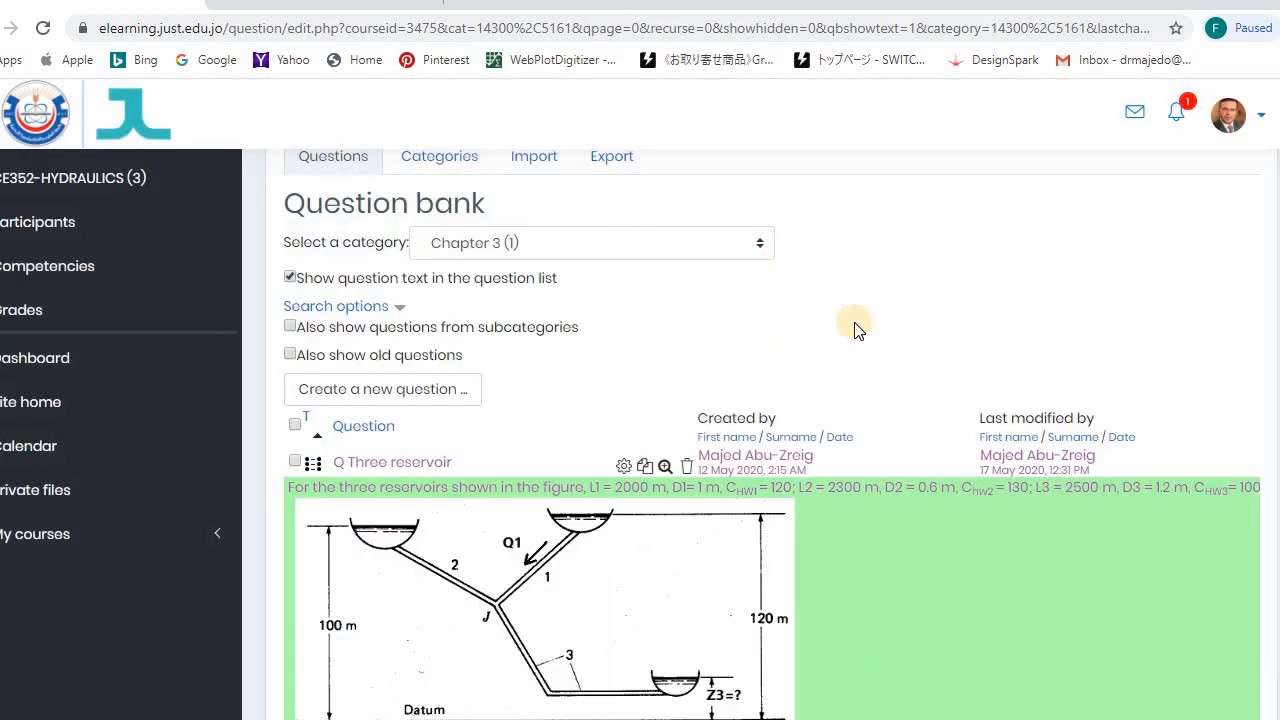